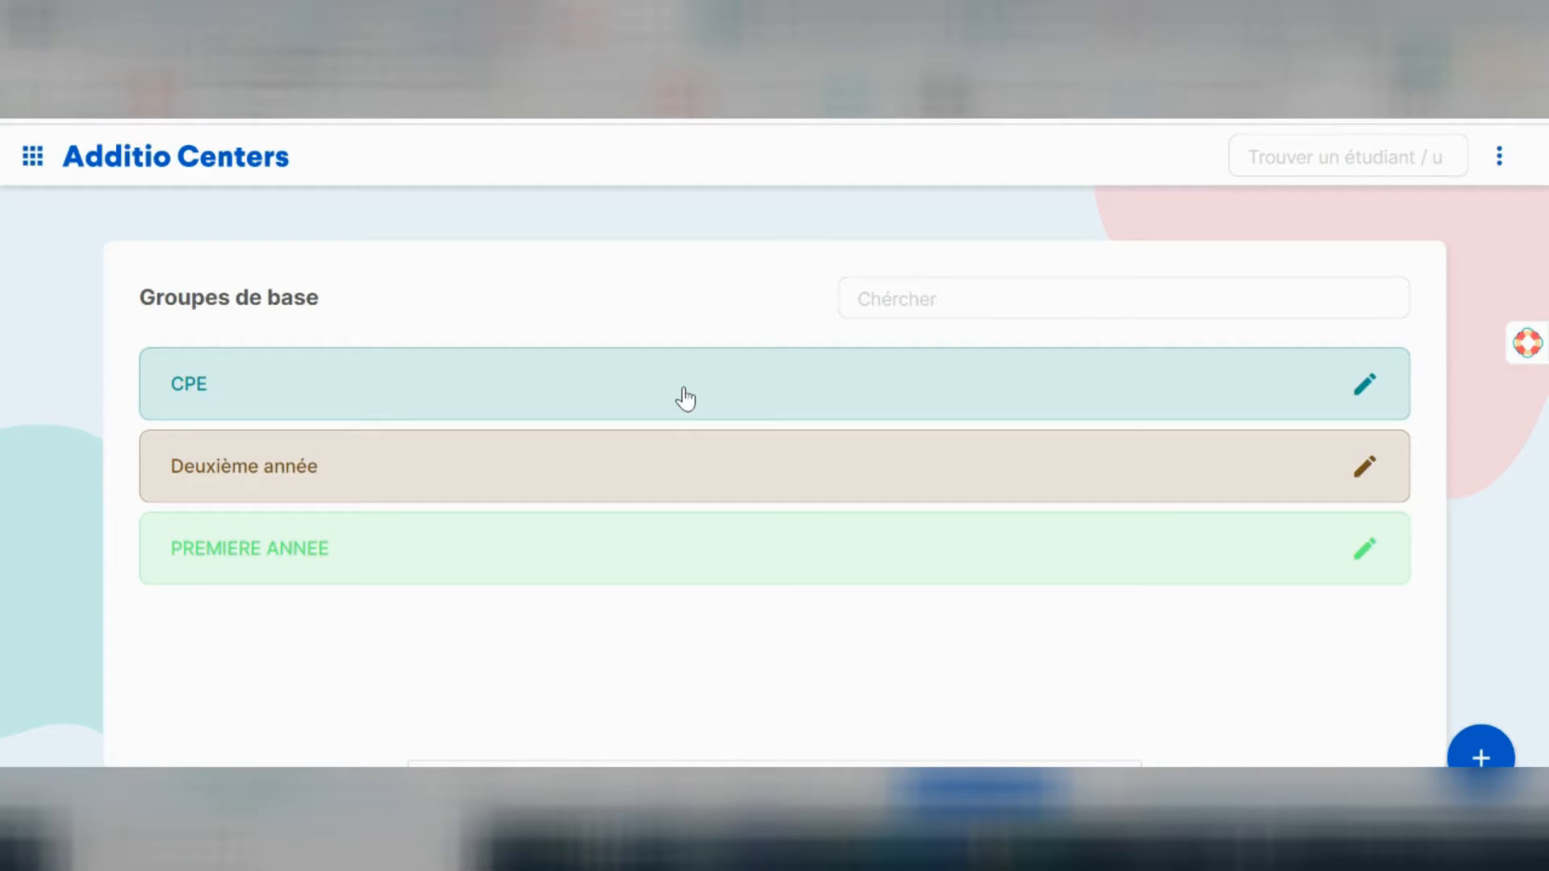
Open the Élèves section and look through the list of students.
{"action": "left_click", "coordinate": [33, 158]}
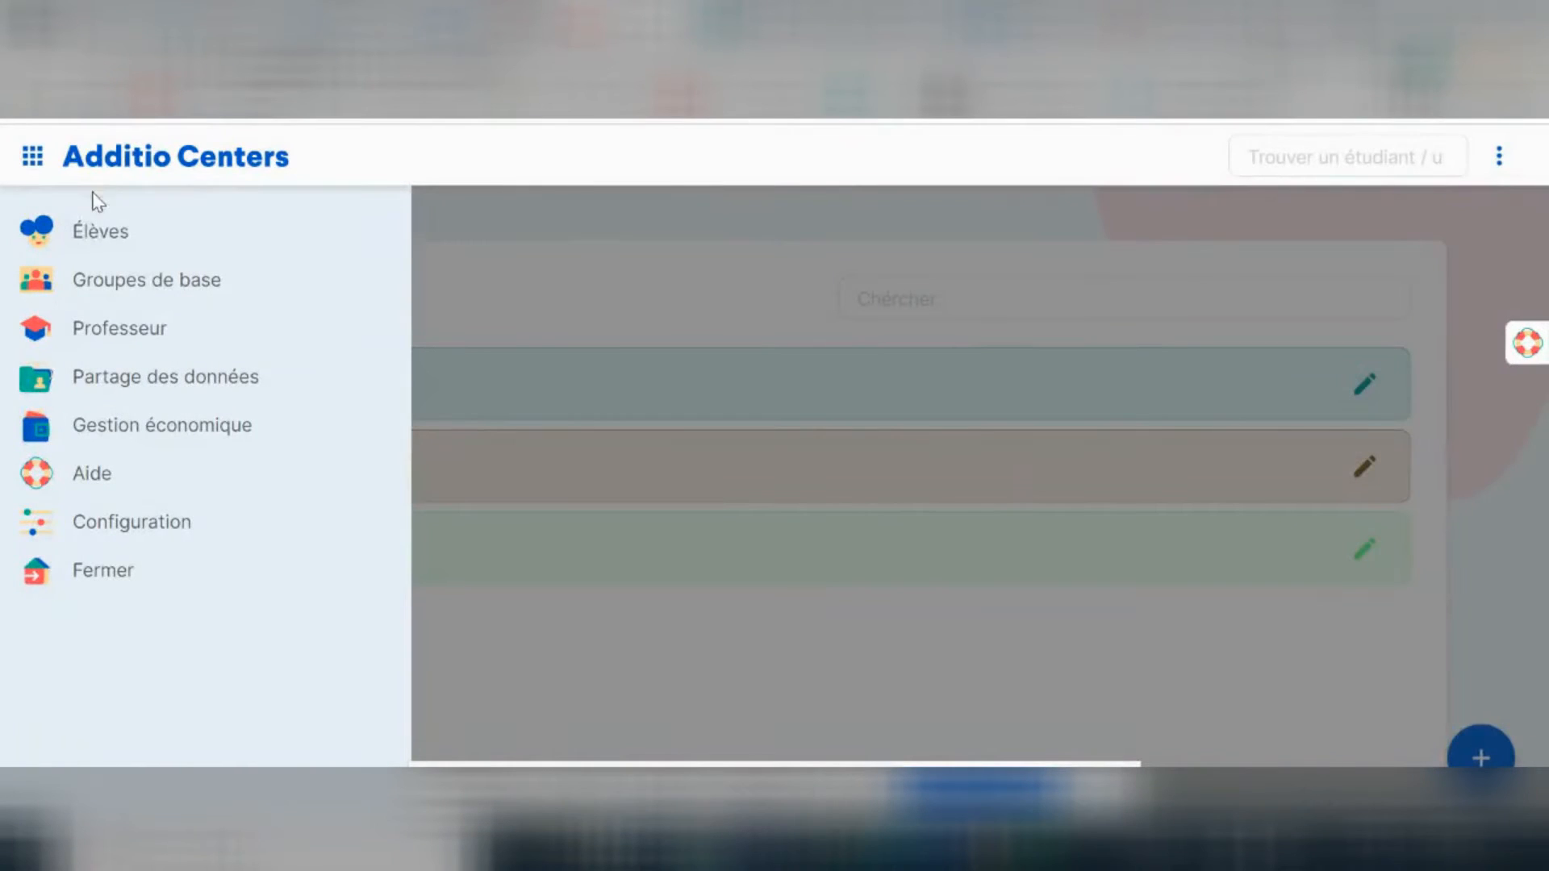
{"action": "left_click", "coordinate": [72, 233]}
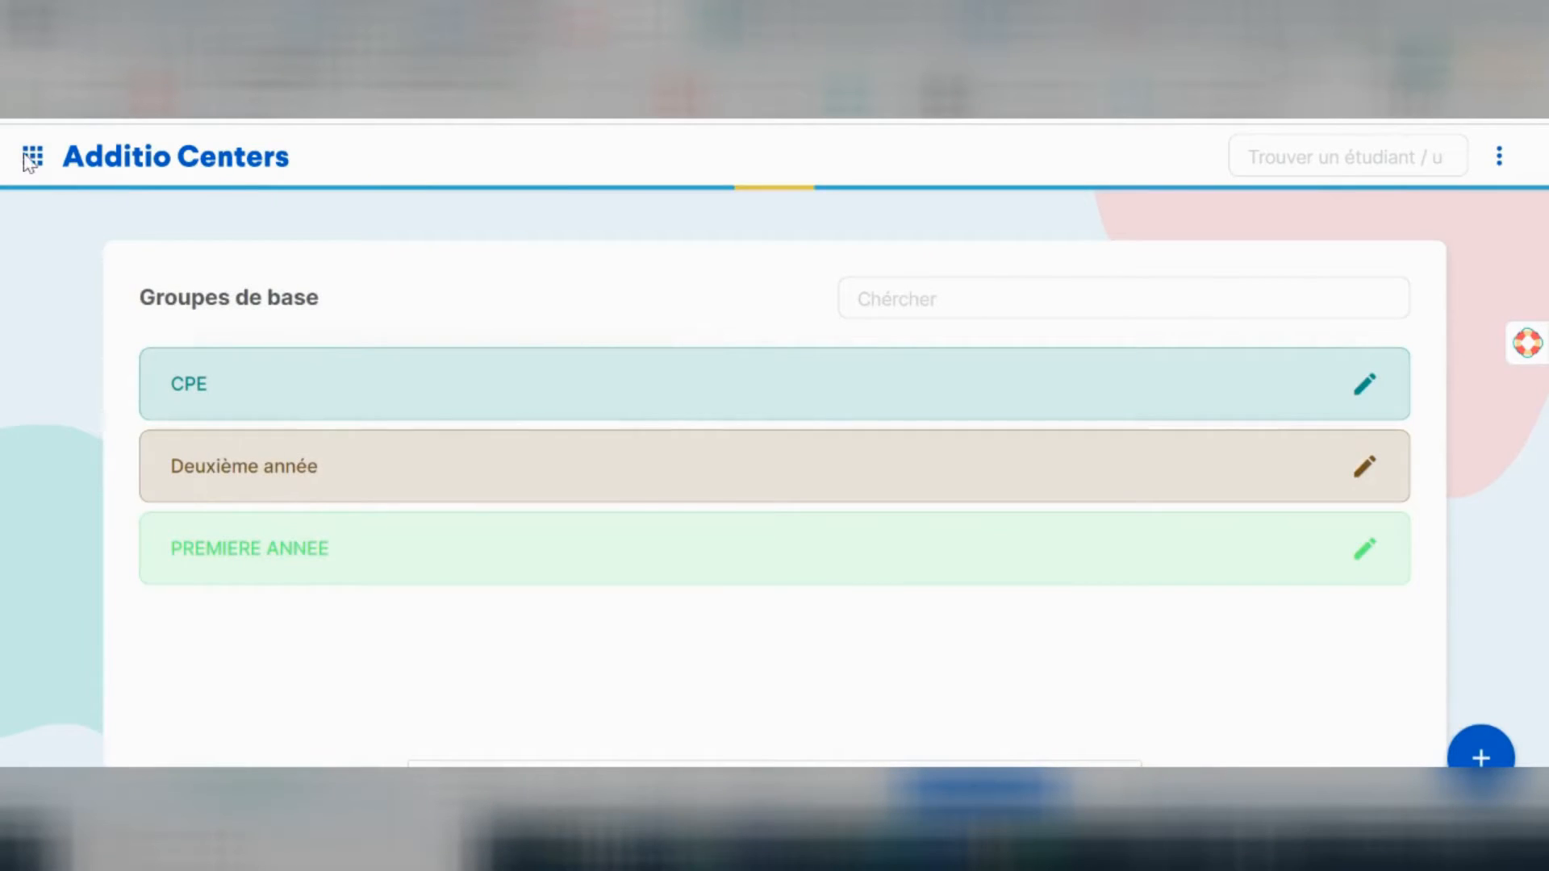
{"action": "scroll", "coordinate": [258, 396], "scroll_direction": "down", "scroll_amount": 5}
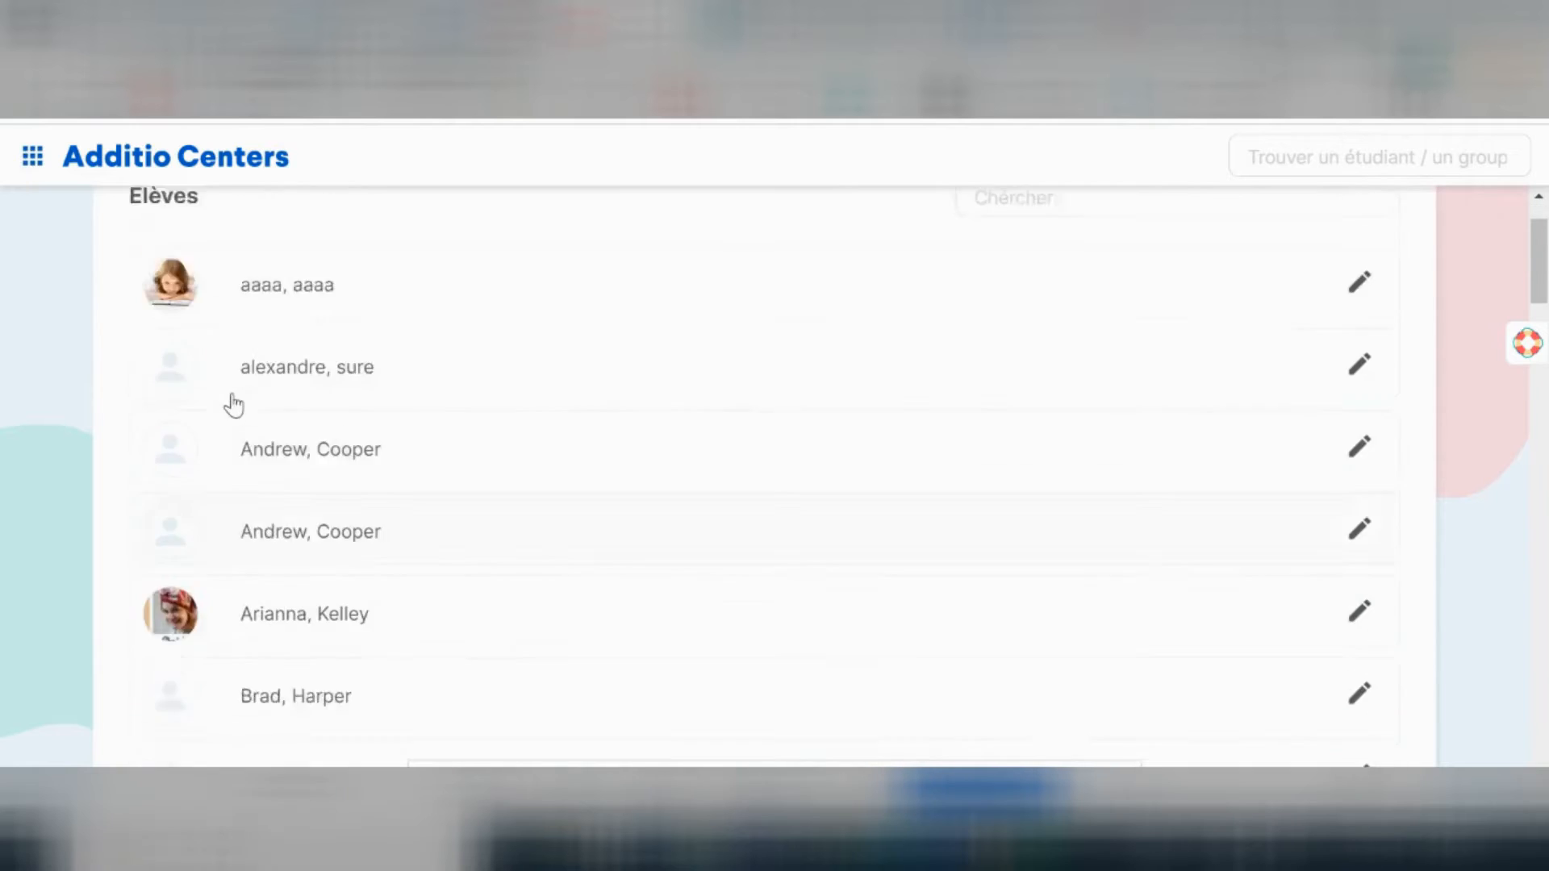
{"action": "scroll", "coordinate": [161, 323], "scroll_direction": "up", "scroll_amount": 5}
View the Groupes de base list and the Professeur list.
{"action": "left_click", "coordinate": [32, 162]}
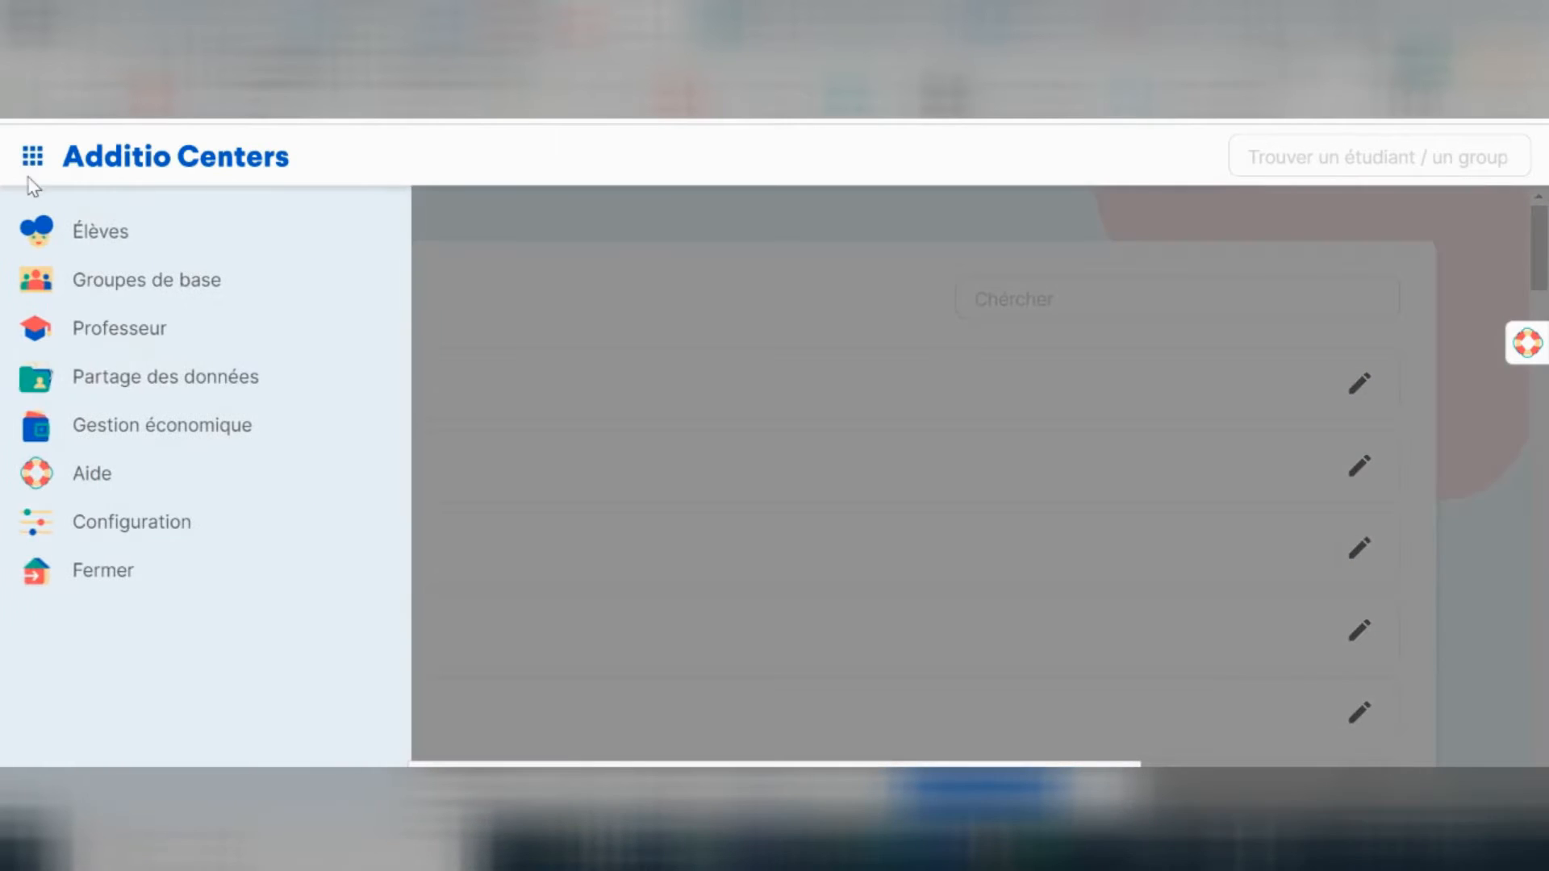
{"action": "left_click", "coordinate": [113, 278]}
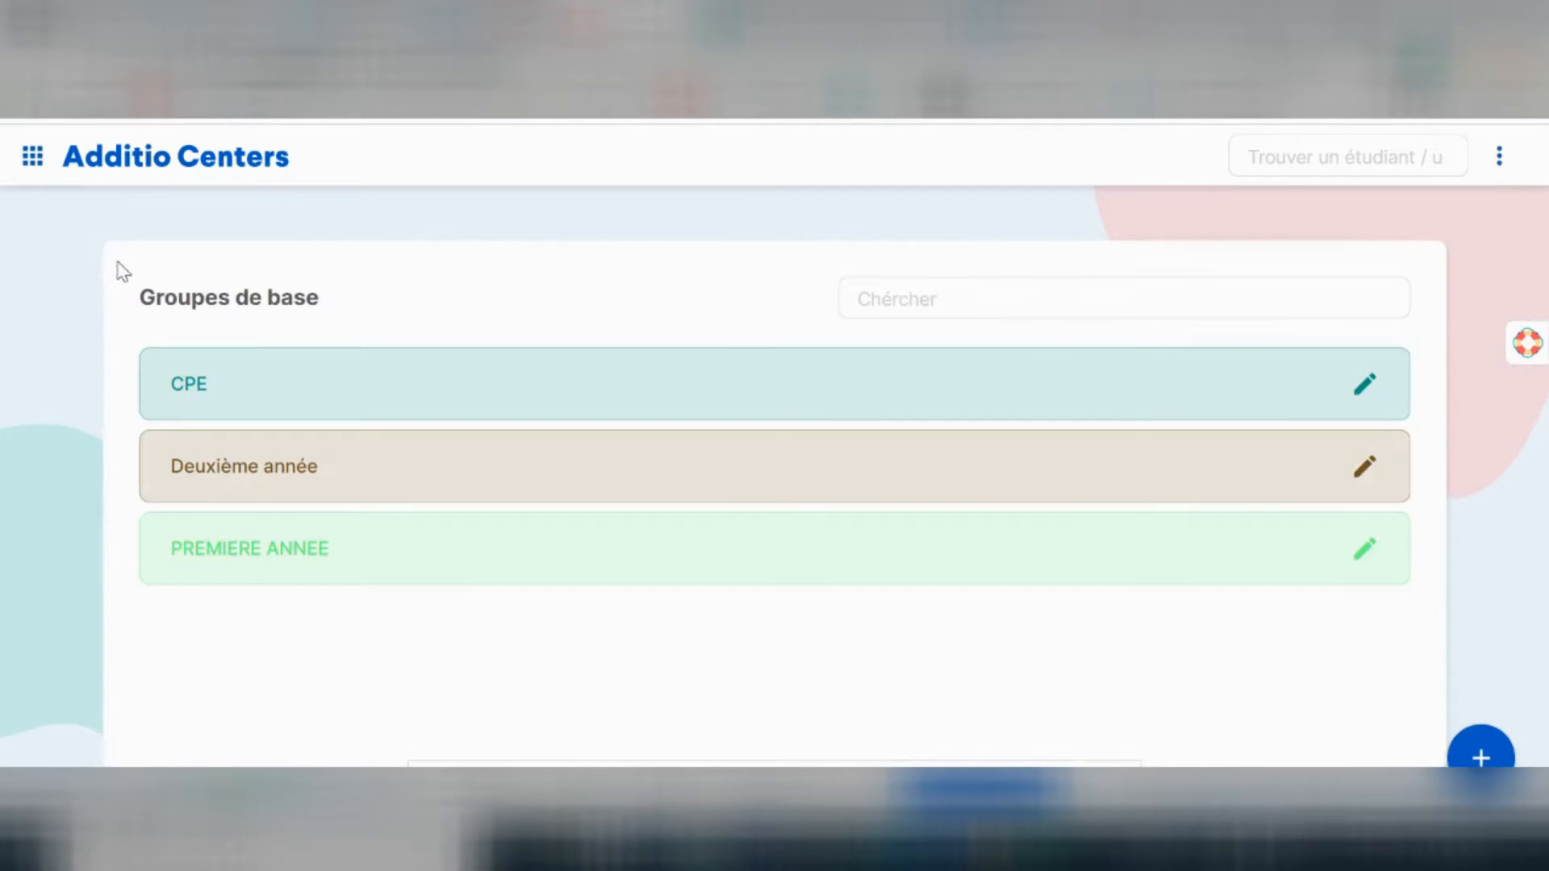
{"action": "left_click", "coordinate": [29, 159]}
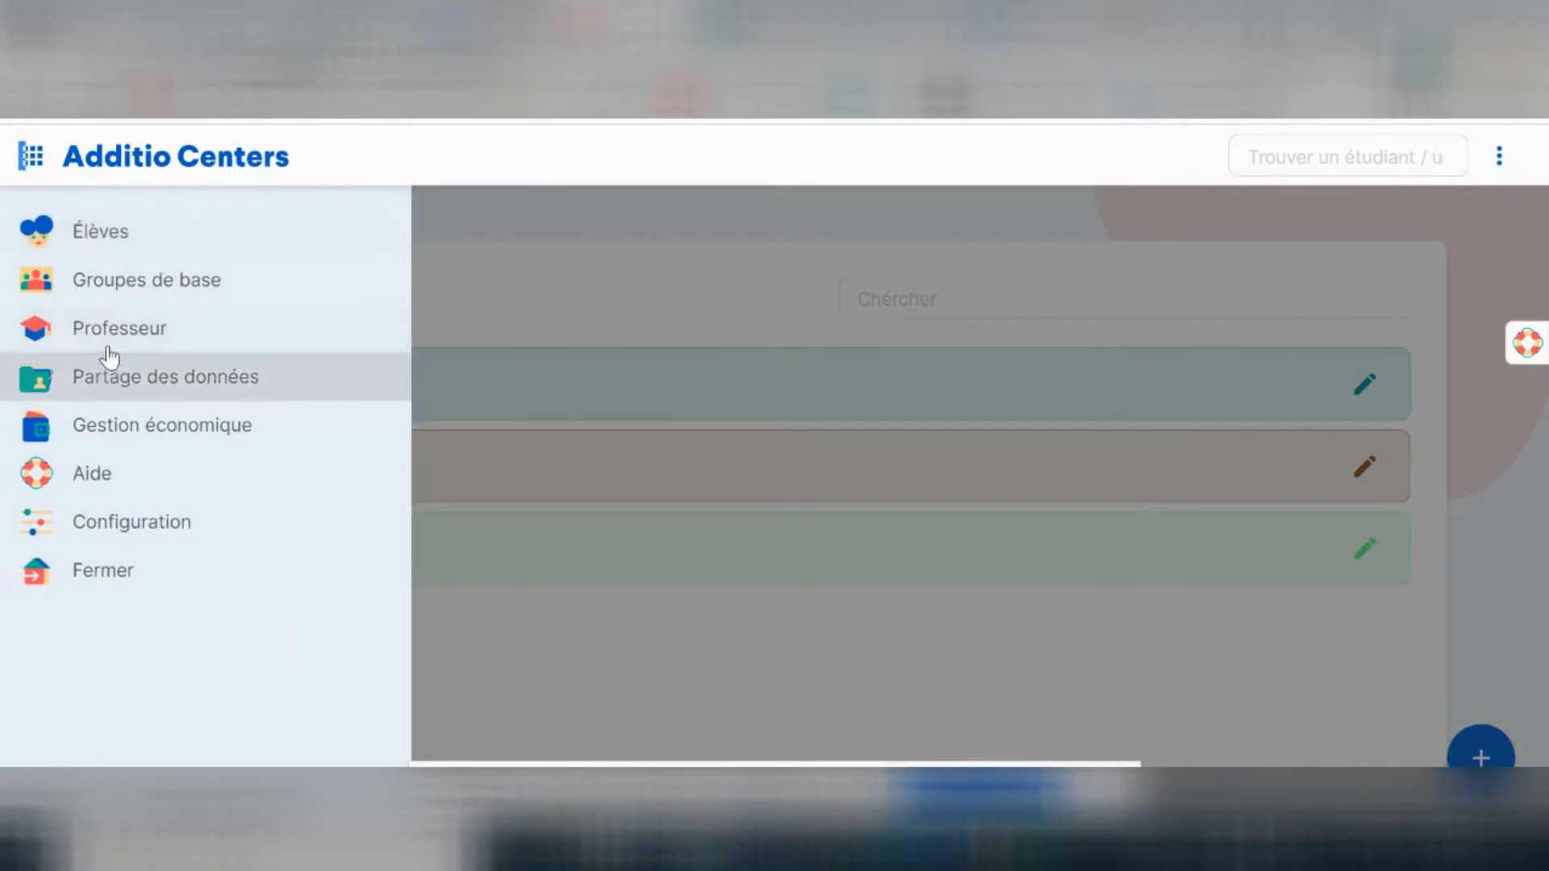
{"action": "left_click", "coordinate": [105, 345]}
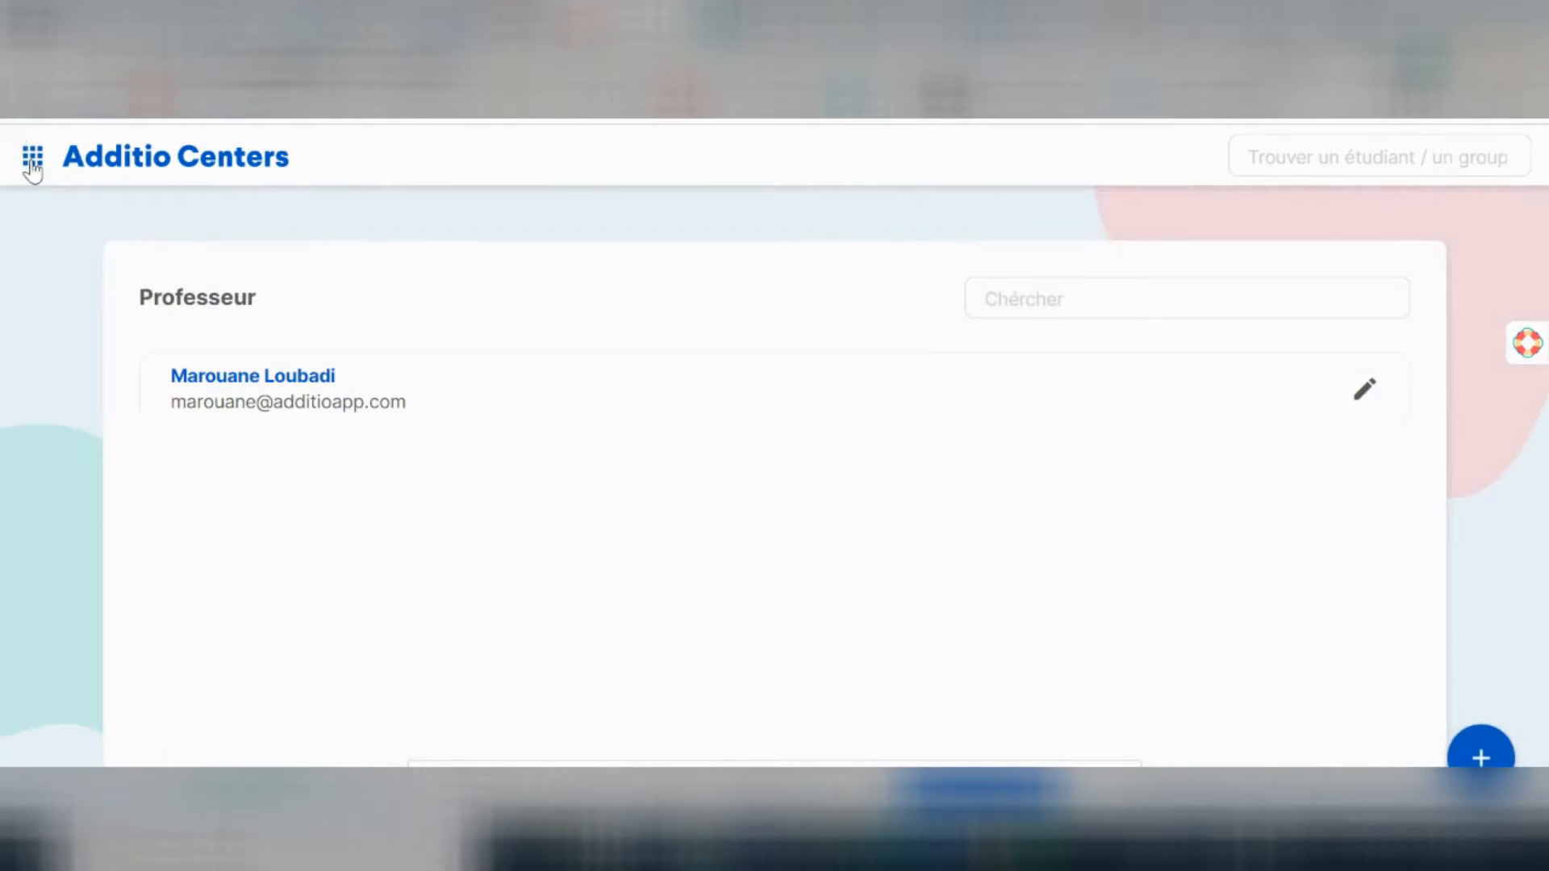
Start a new base group in Groupes de base and name it "Troisieme annee".
{"action": "left_click", "coordinate": [33, 165]}
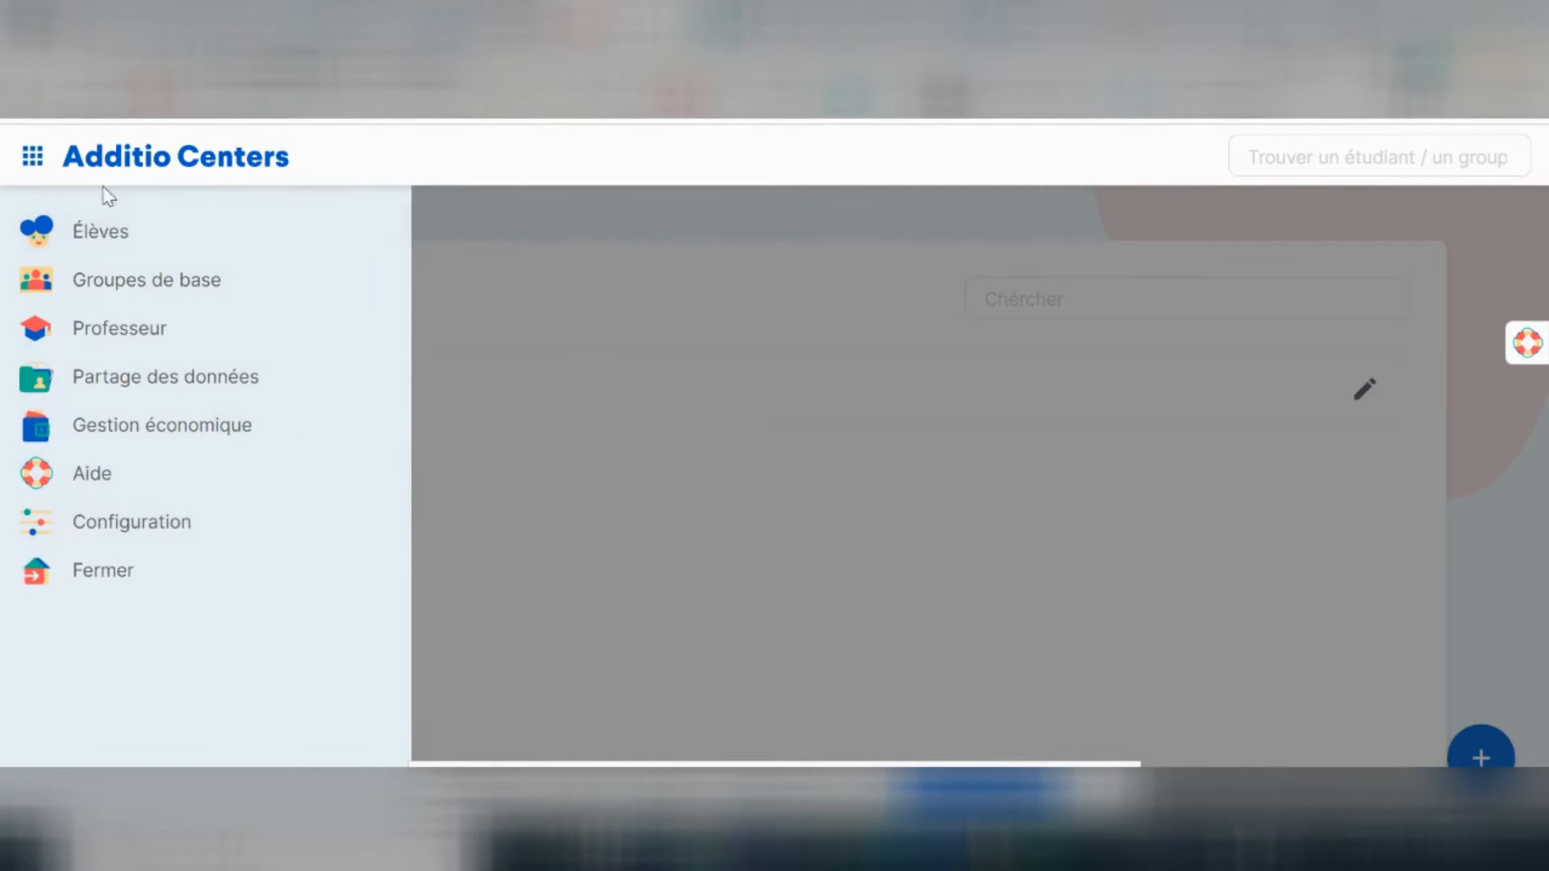
{"action": "left_click", "coordinate": [134, 288]}
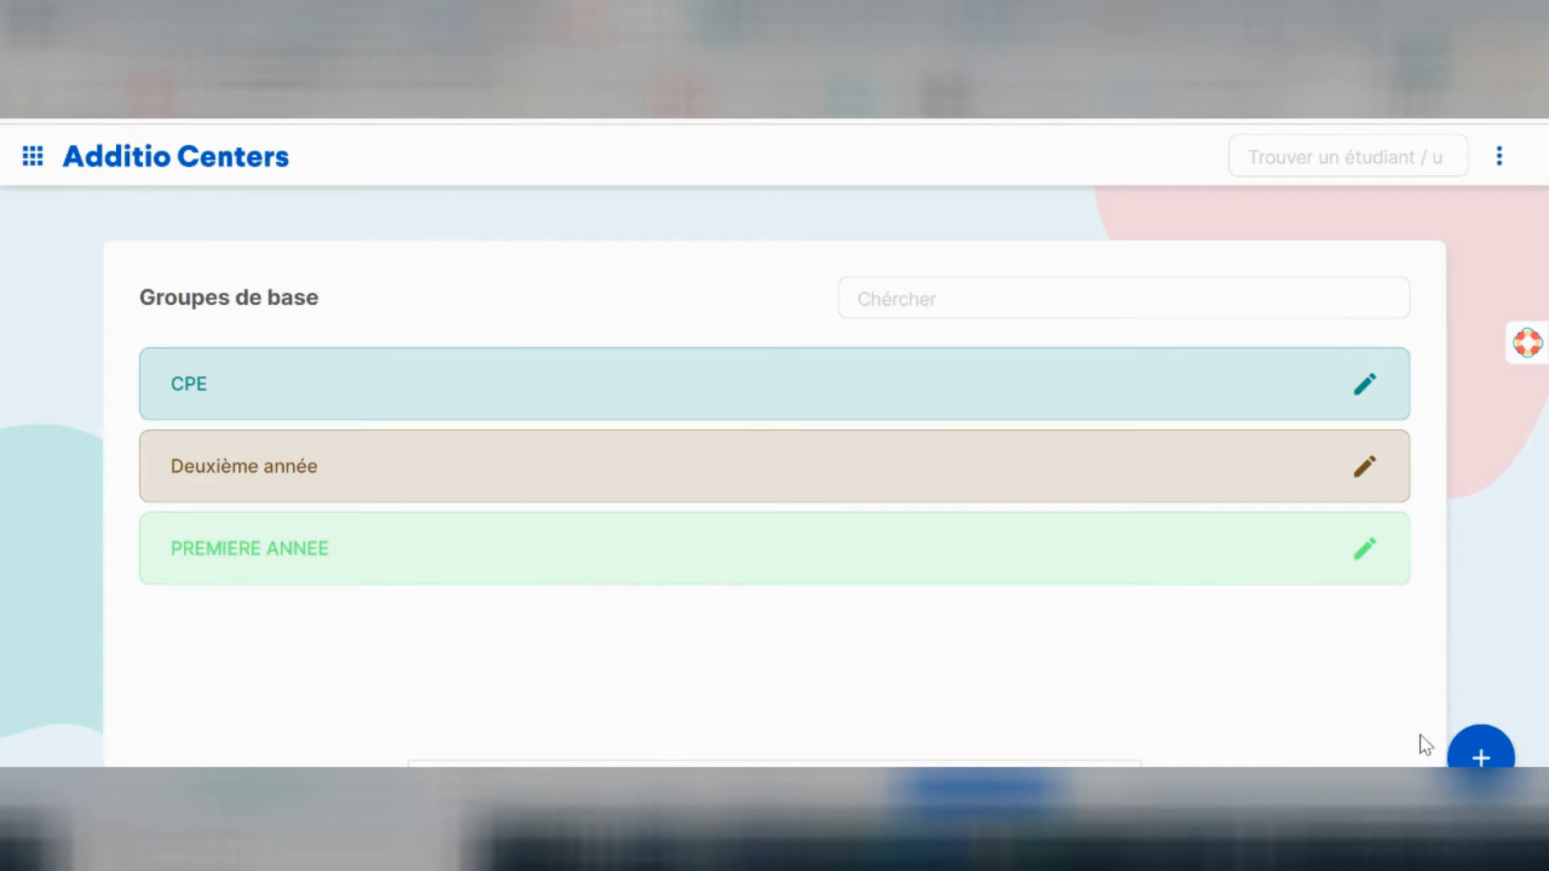
{"action": "left_click", "coordinate": [1480, 760]}
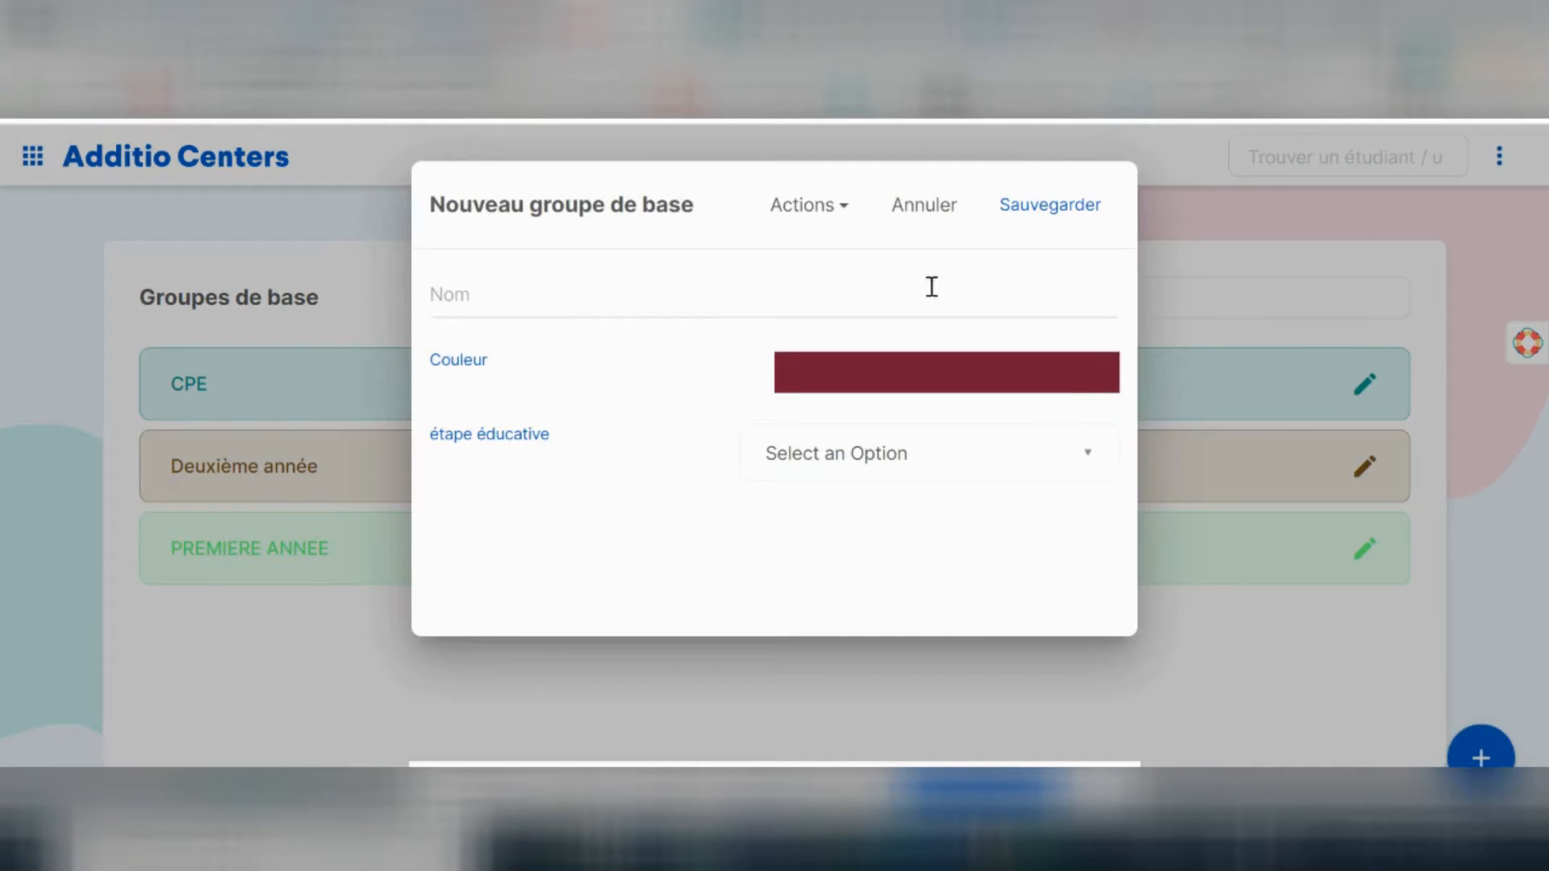
{"action": "left_click", "coordinate": [649, 287]}
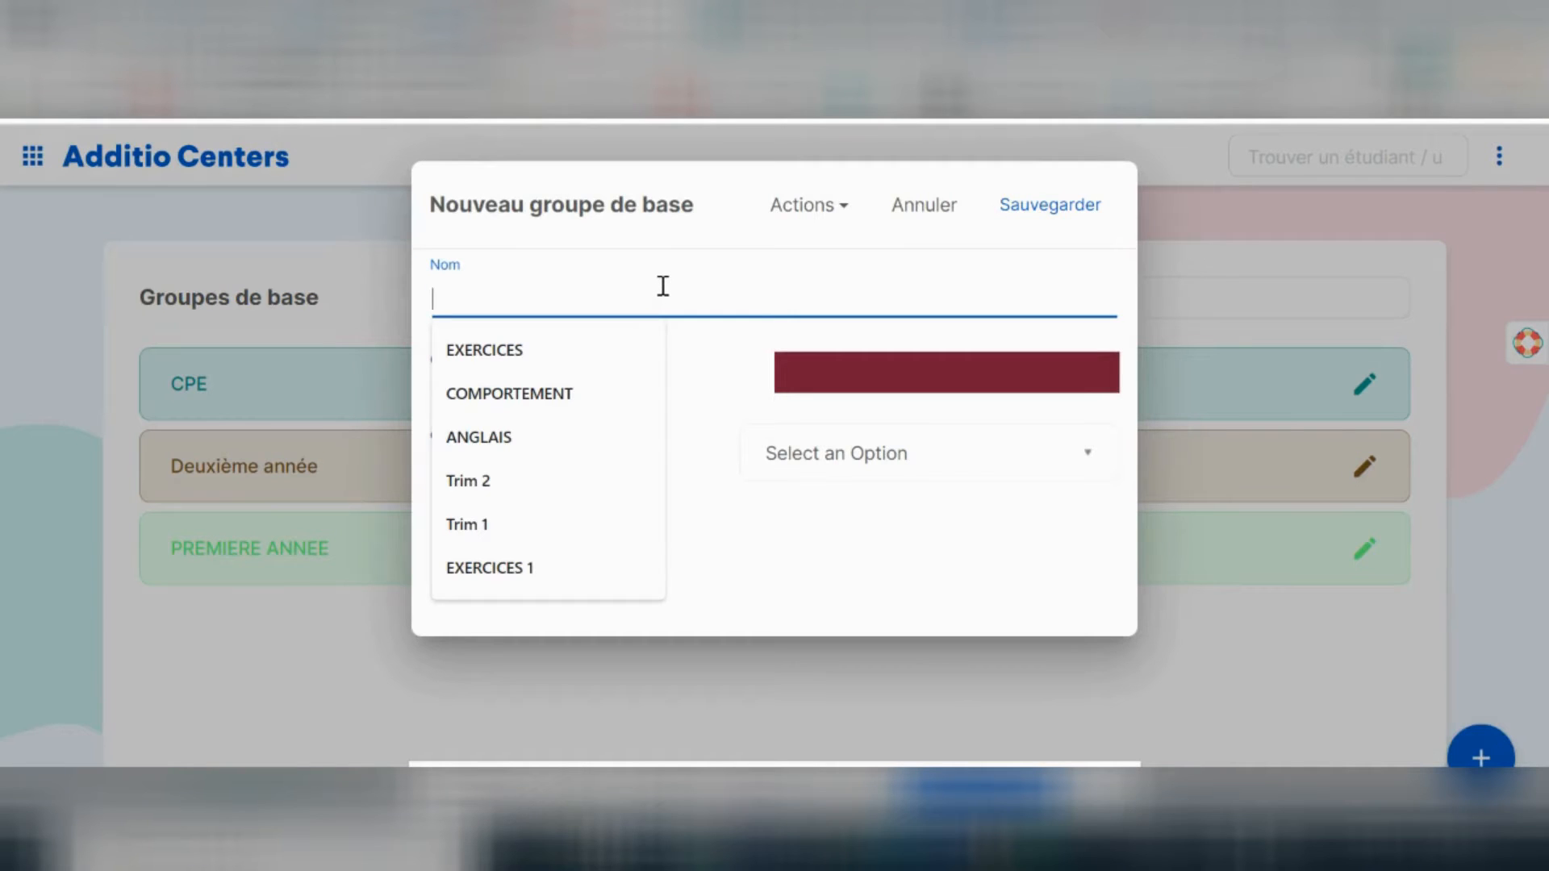
{"action": "type", "text": "T"}
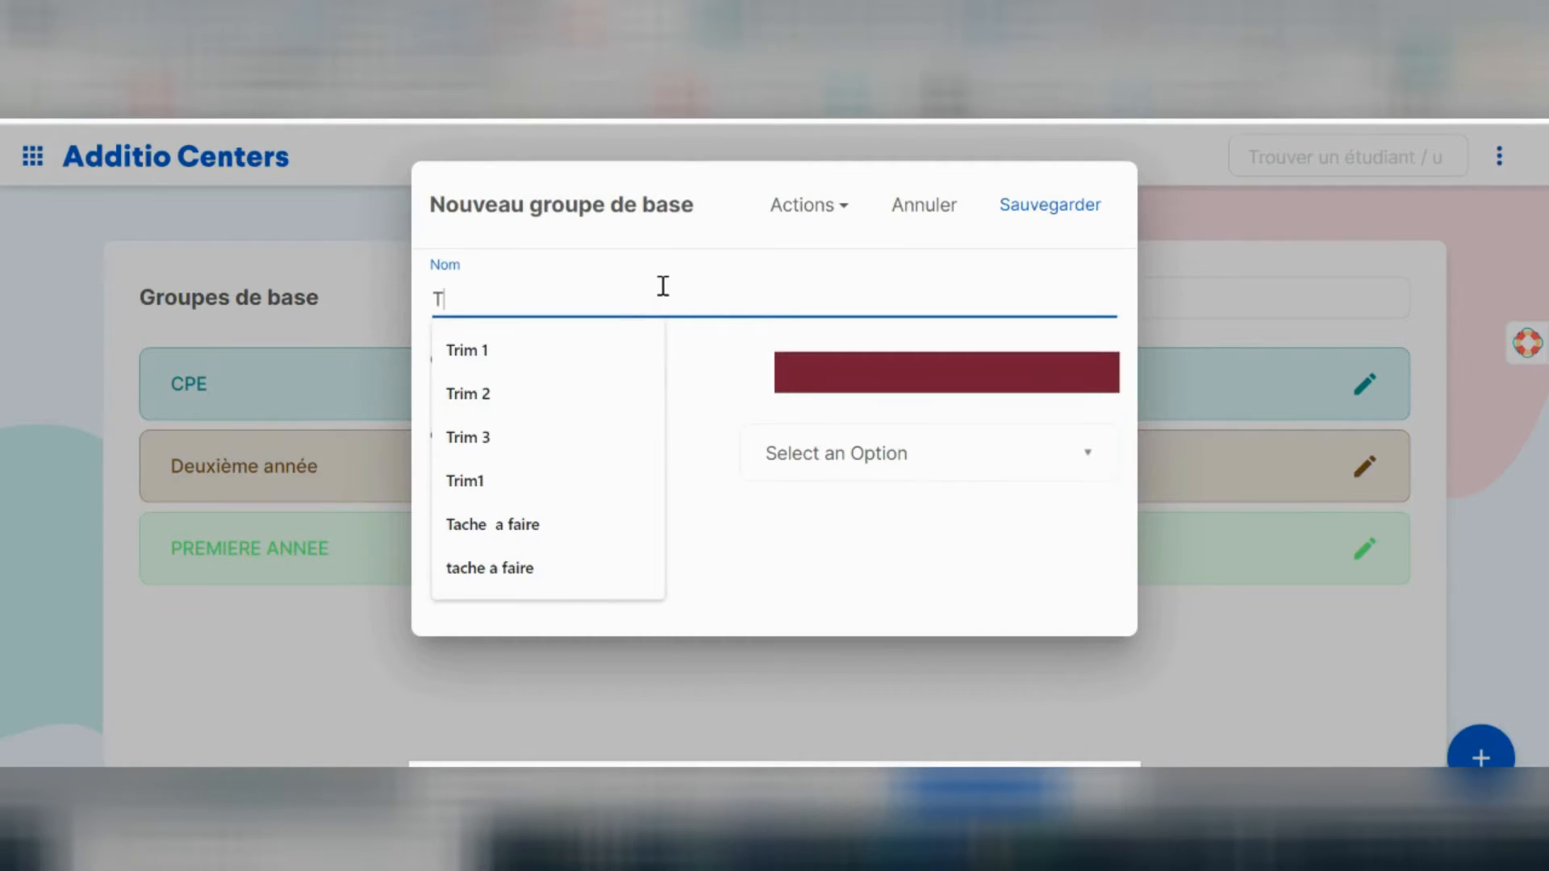
{"action": "type", "text": "roisieme a"}
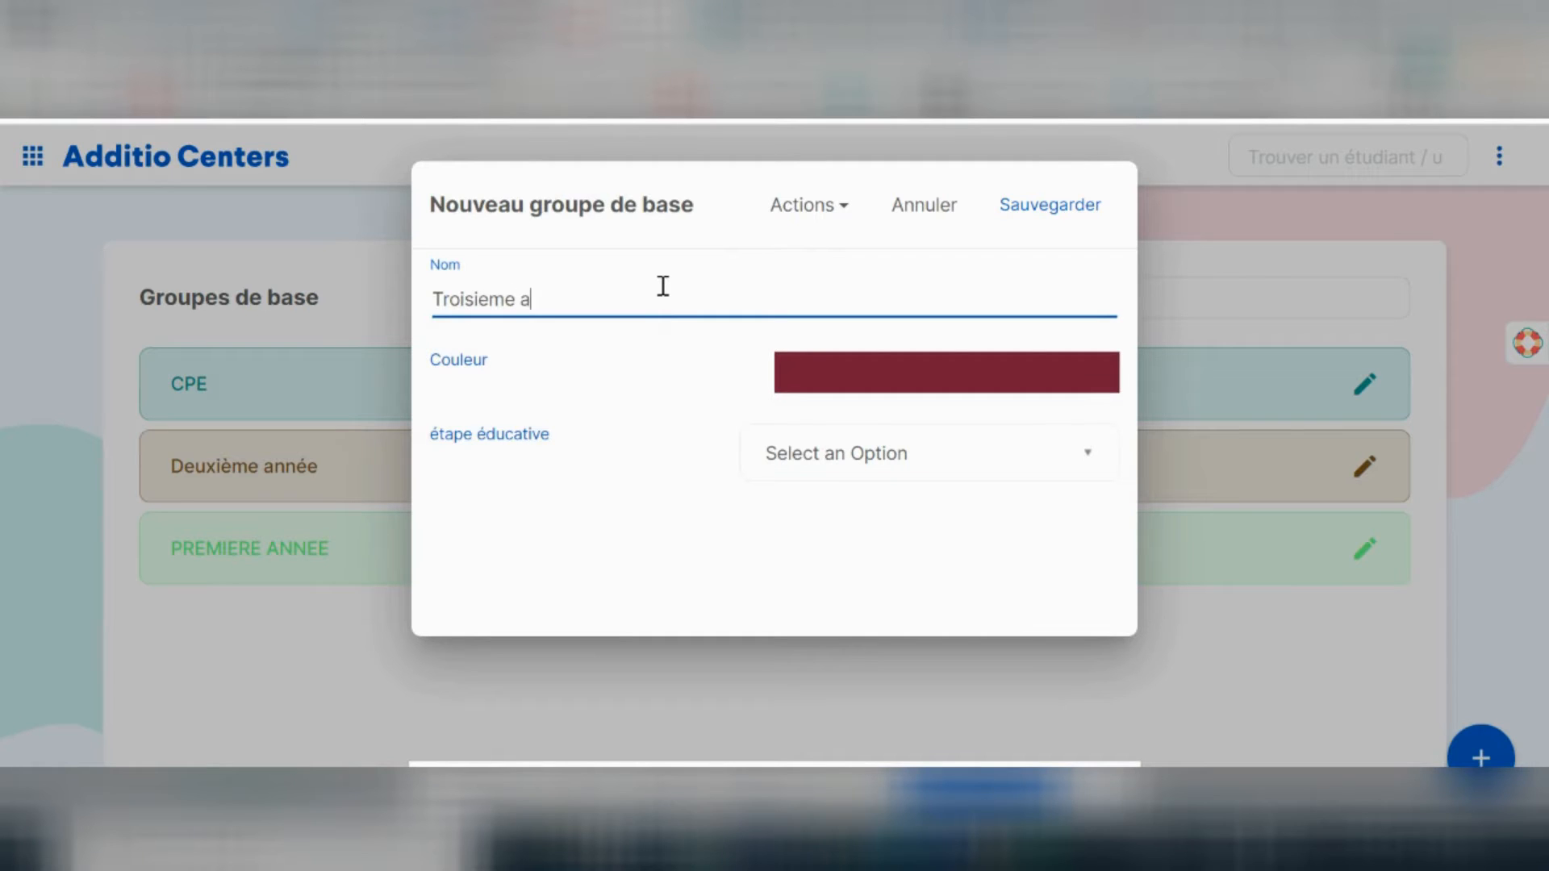
{"action": "type", "text": "nnee"}
Give the new group a custom bright pinkish-red colour from the full palette and save it without an educational stage.
{"action": "left_click", "coordinate": [813, 373]}
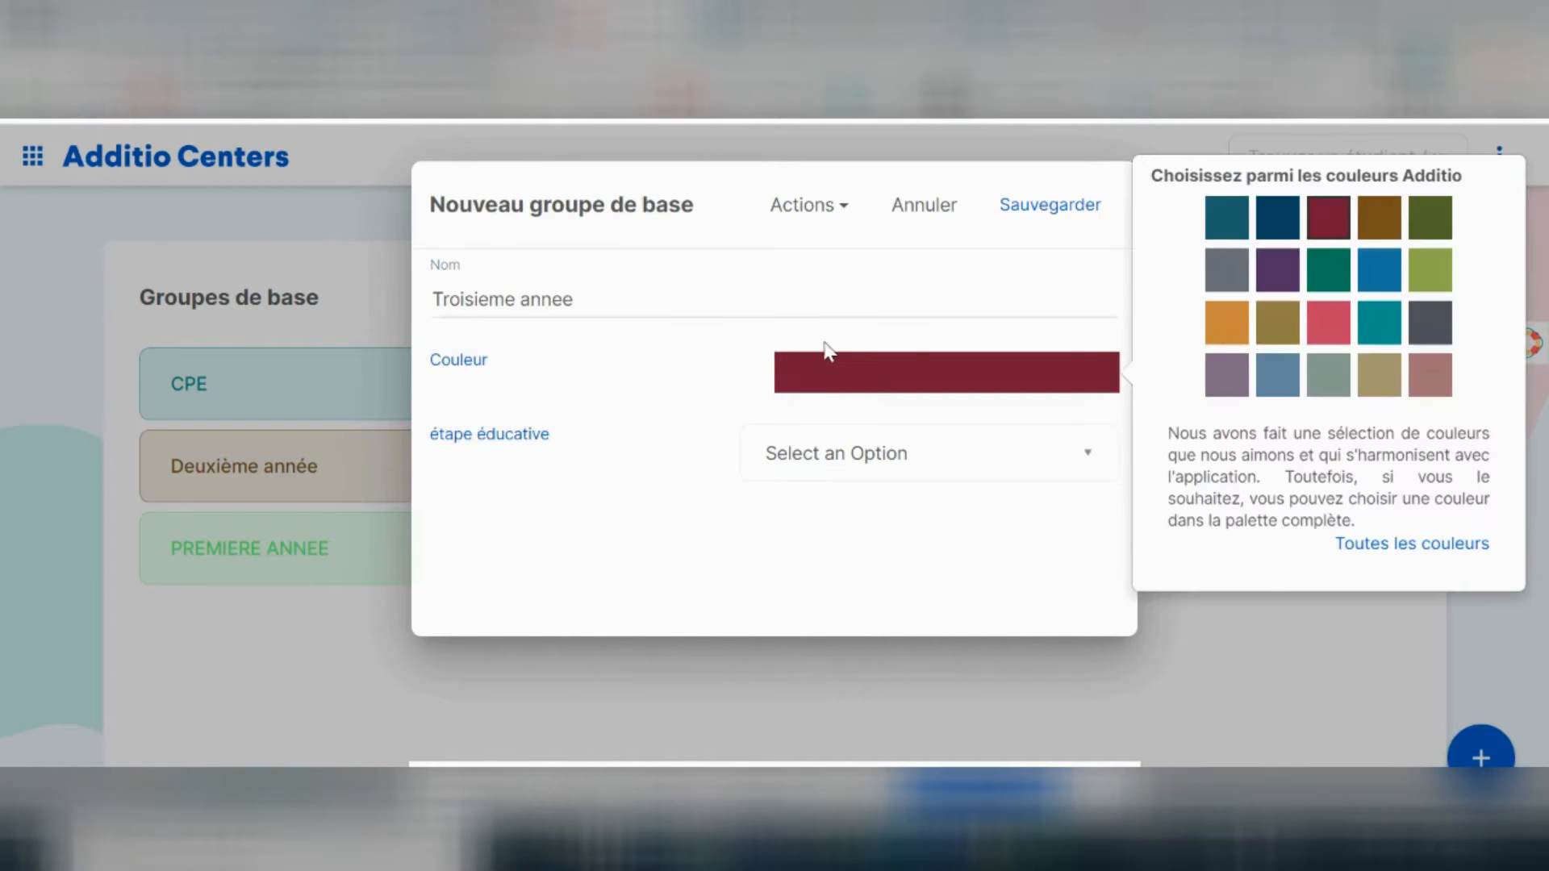
{"action": "left_click", "coordinate": [1396, 545]}
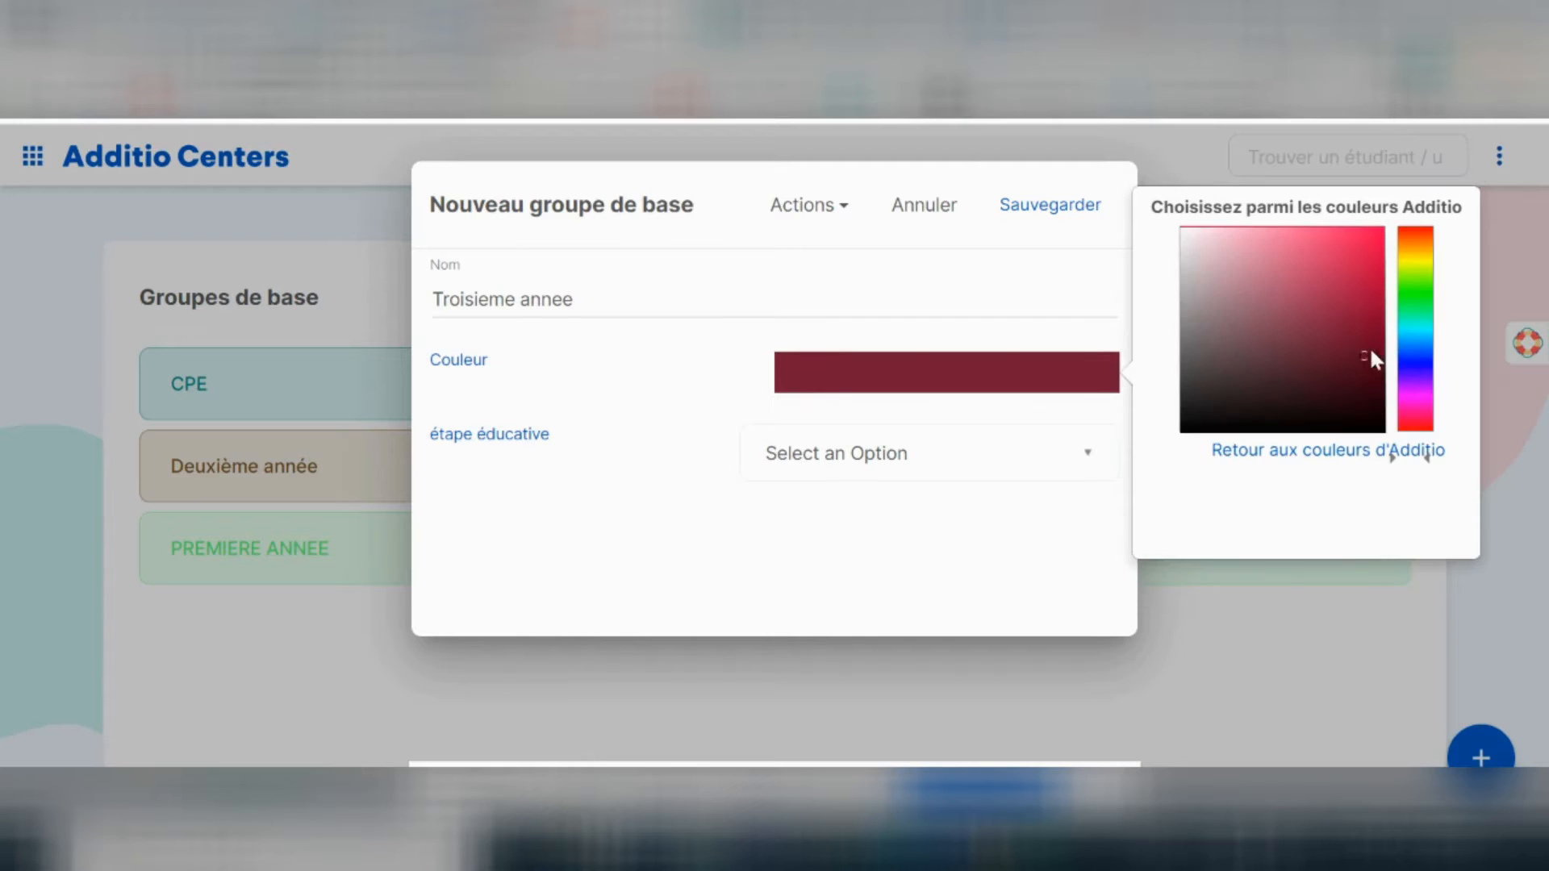
{"action": "left_click", "coordinate": [1363, 239]}
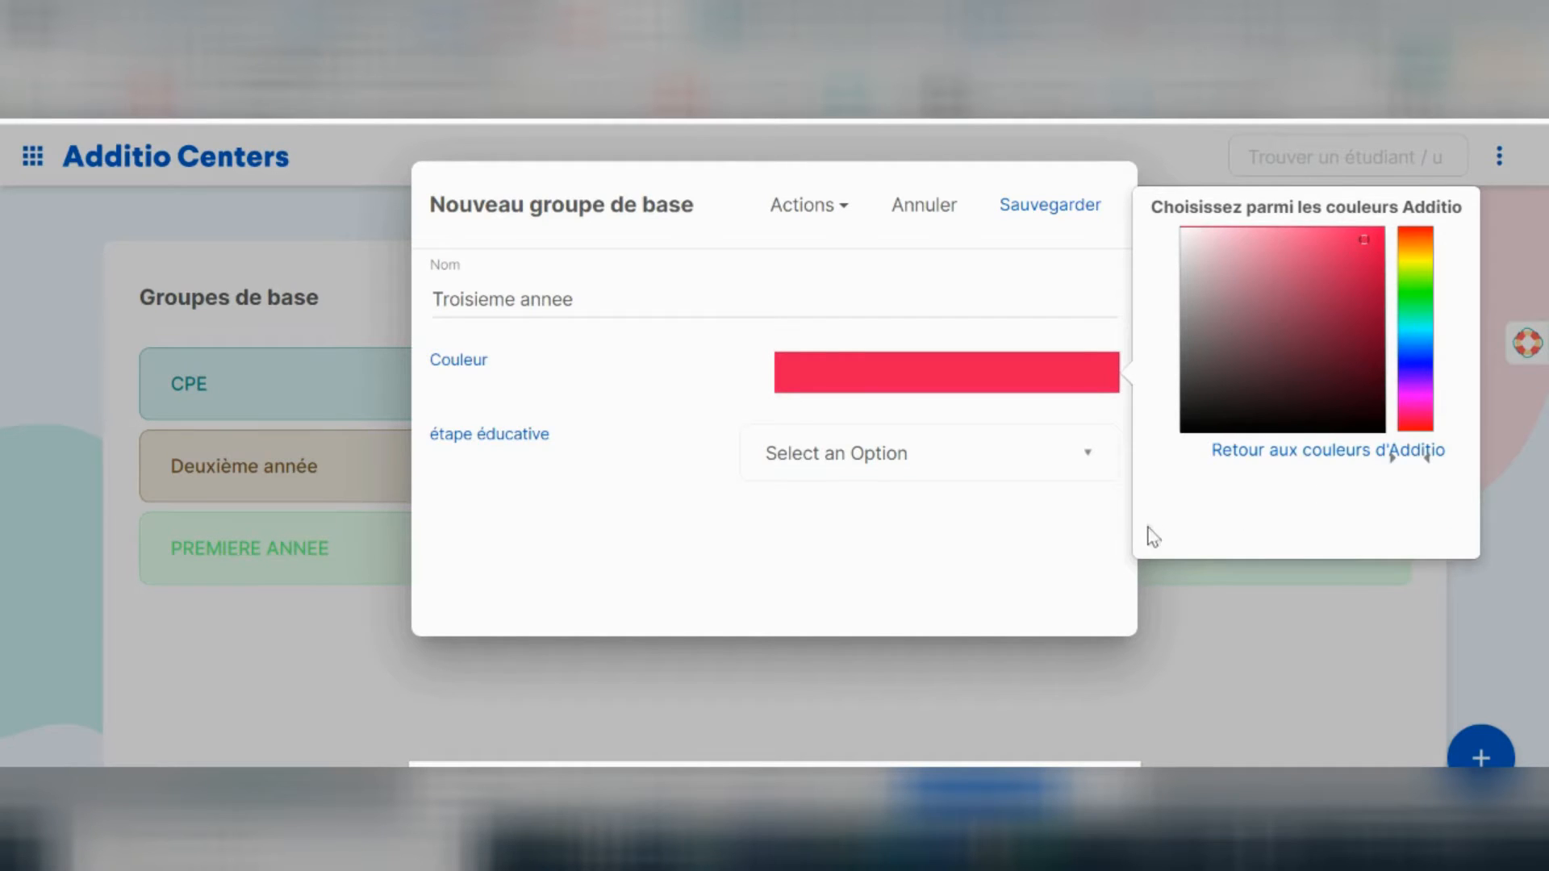
{"action": "left_click", "coordinate": [1044, 524]}
{"action": "left_click", "coordinate": [1040, 469]}
{"action": "left_click", "coordinate": [1039, 468]}
{"action": "left_click", "coordinate": [1055, 214]}
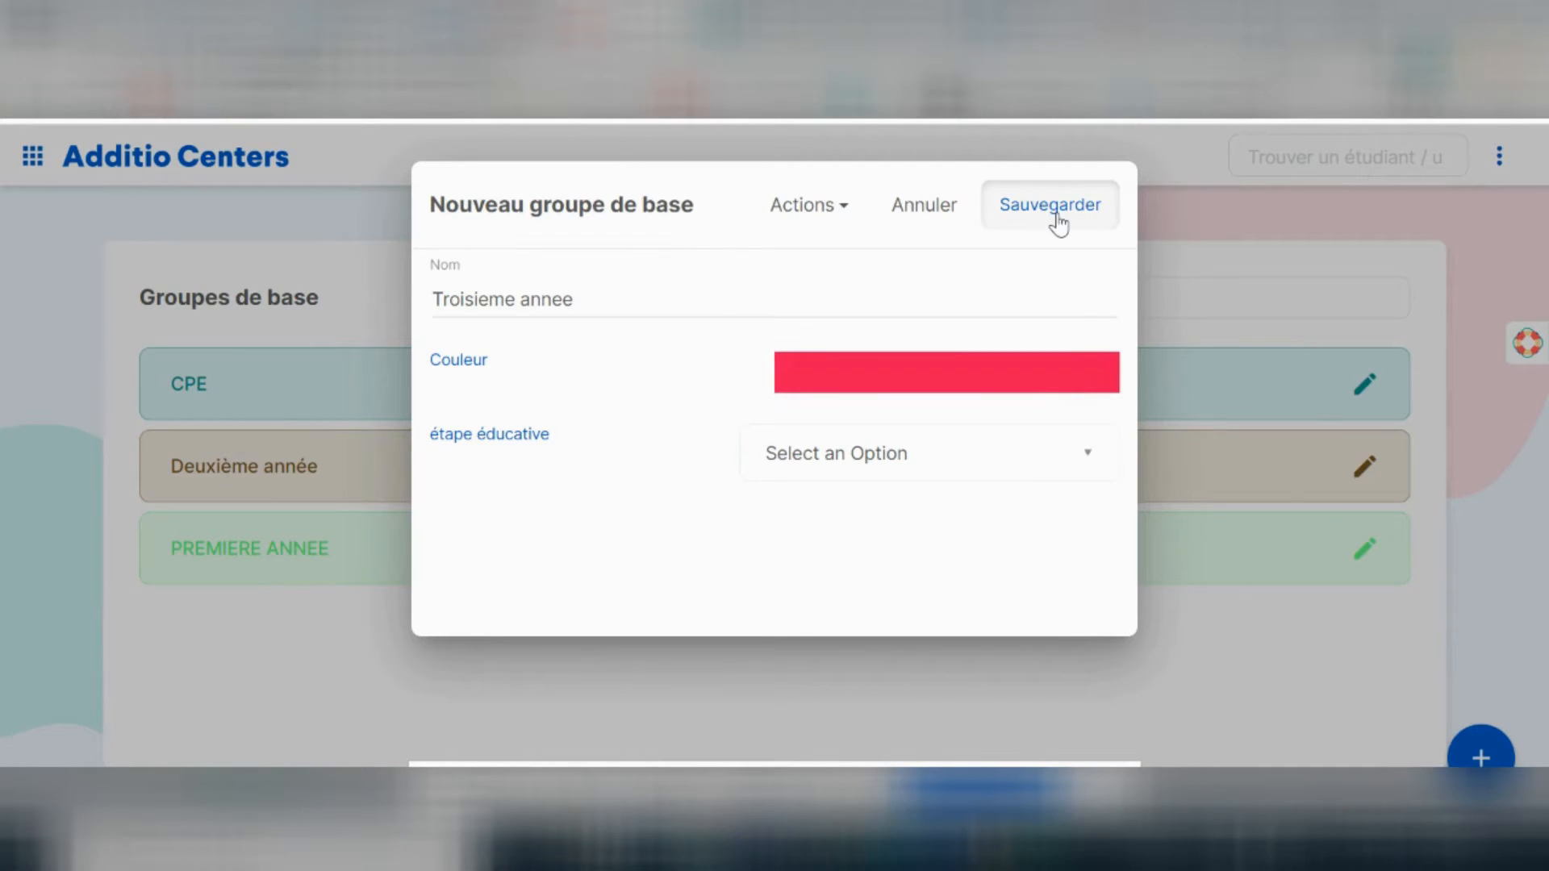
{"action": "left_click", "coordinate": [1055, 215]}
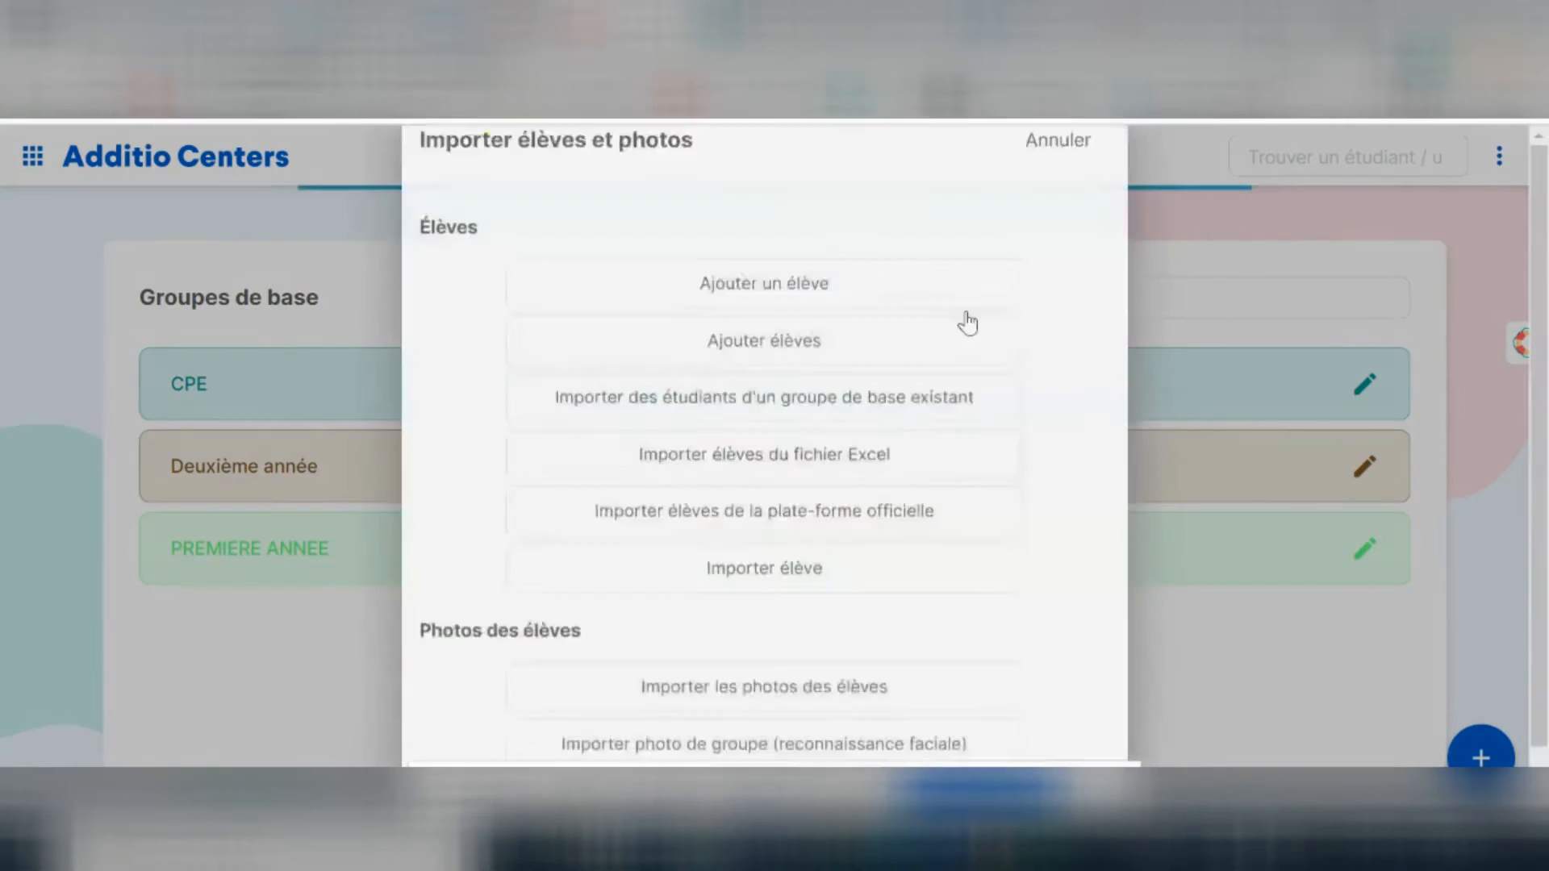
Choose to import students from Excel and load the etu10 file from the "etudiant lliste" folder on the Desktop.
{"action": "scroll", "coordinate": [952, 441], "scroll_direction": "down", "scroll_amount": 1}
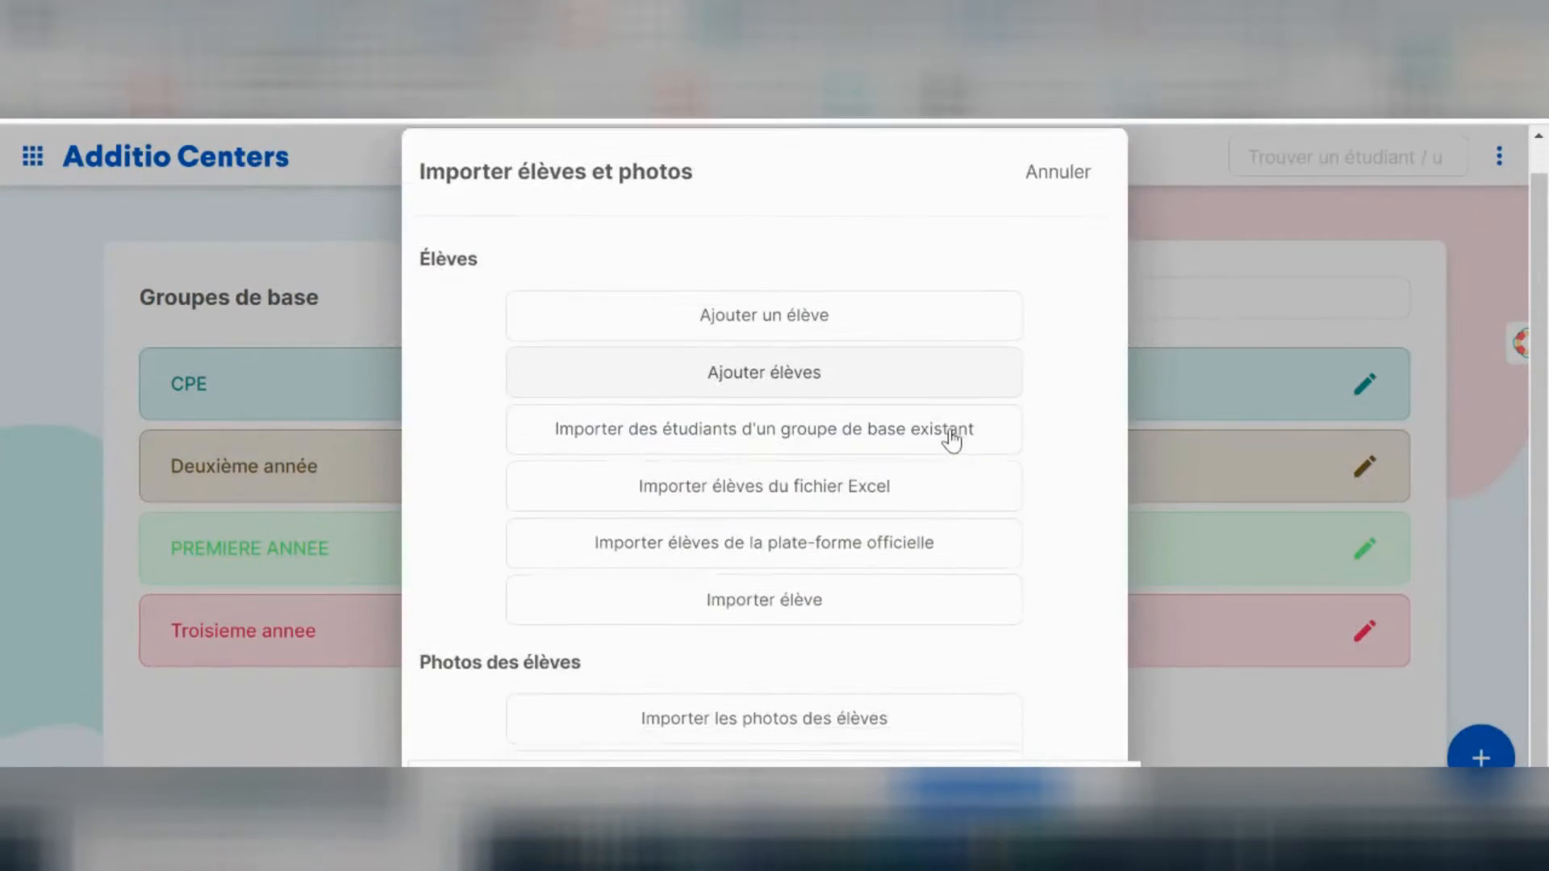
{"action": "scroll", "coordinate": [952, 440], "scroll_direction": "up", "scroll_amount": 1}
{"action": "scroll", "coordinate": [952, 440], "scroll_direction": "down", "scroll_amount": 1}
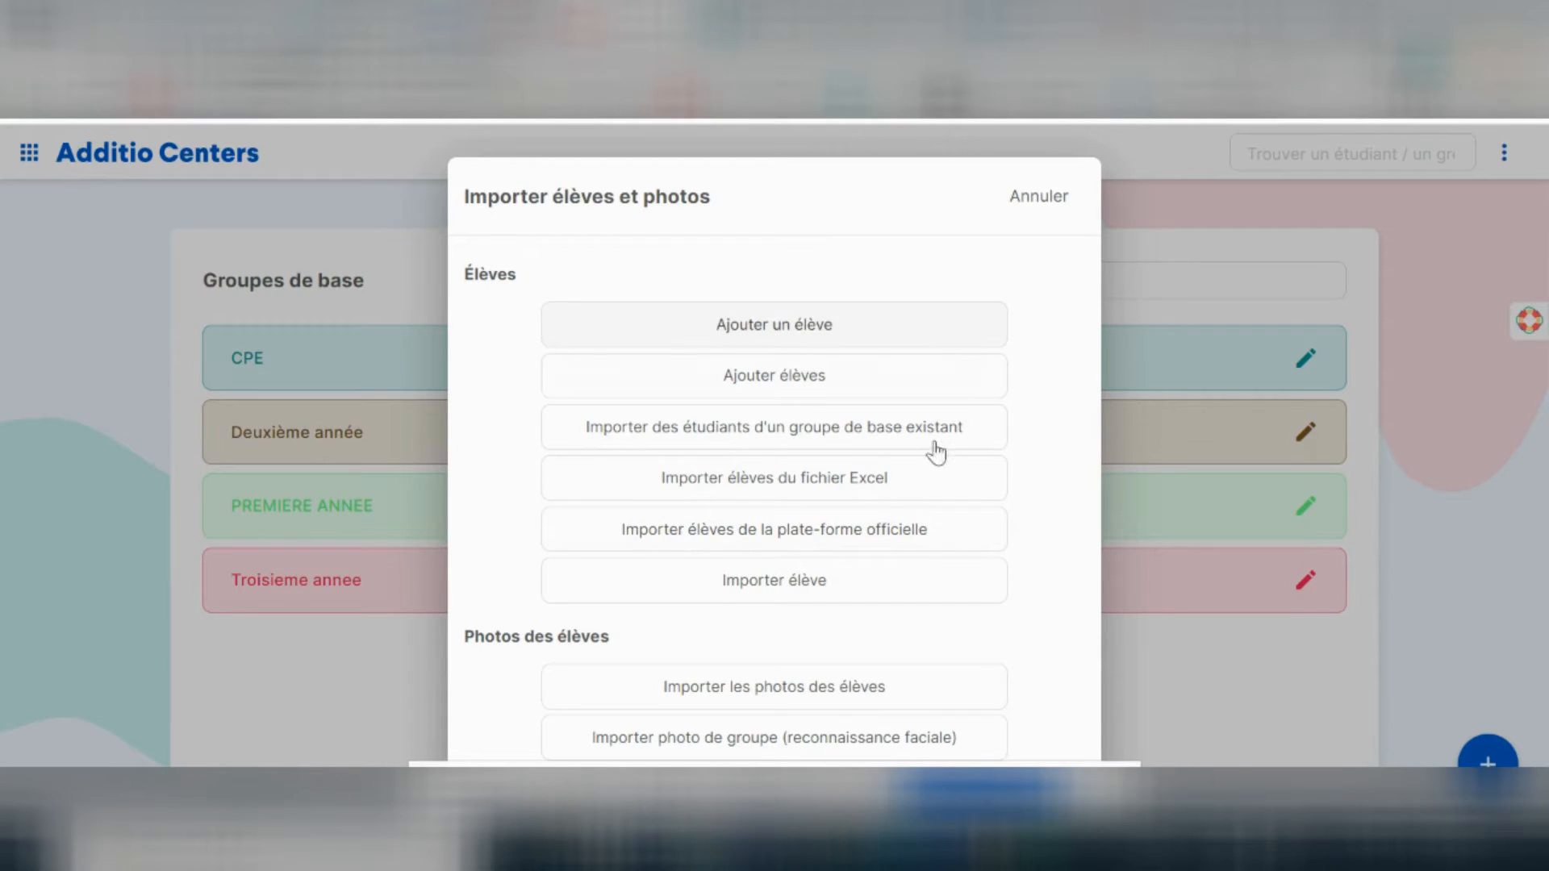
{"action": "left_click", "coordinate": [856, 483]}
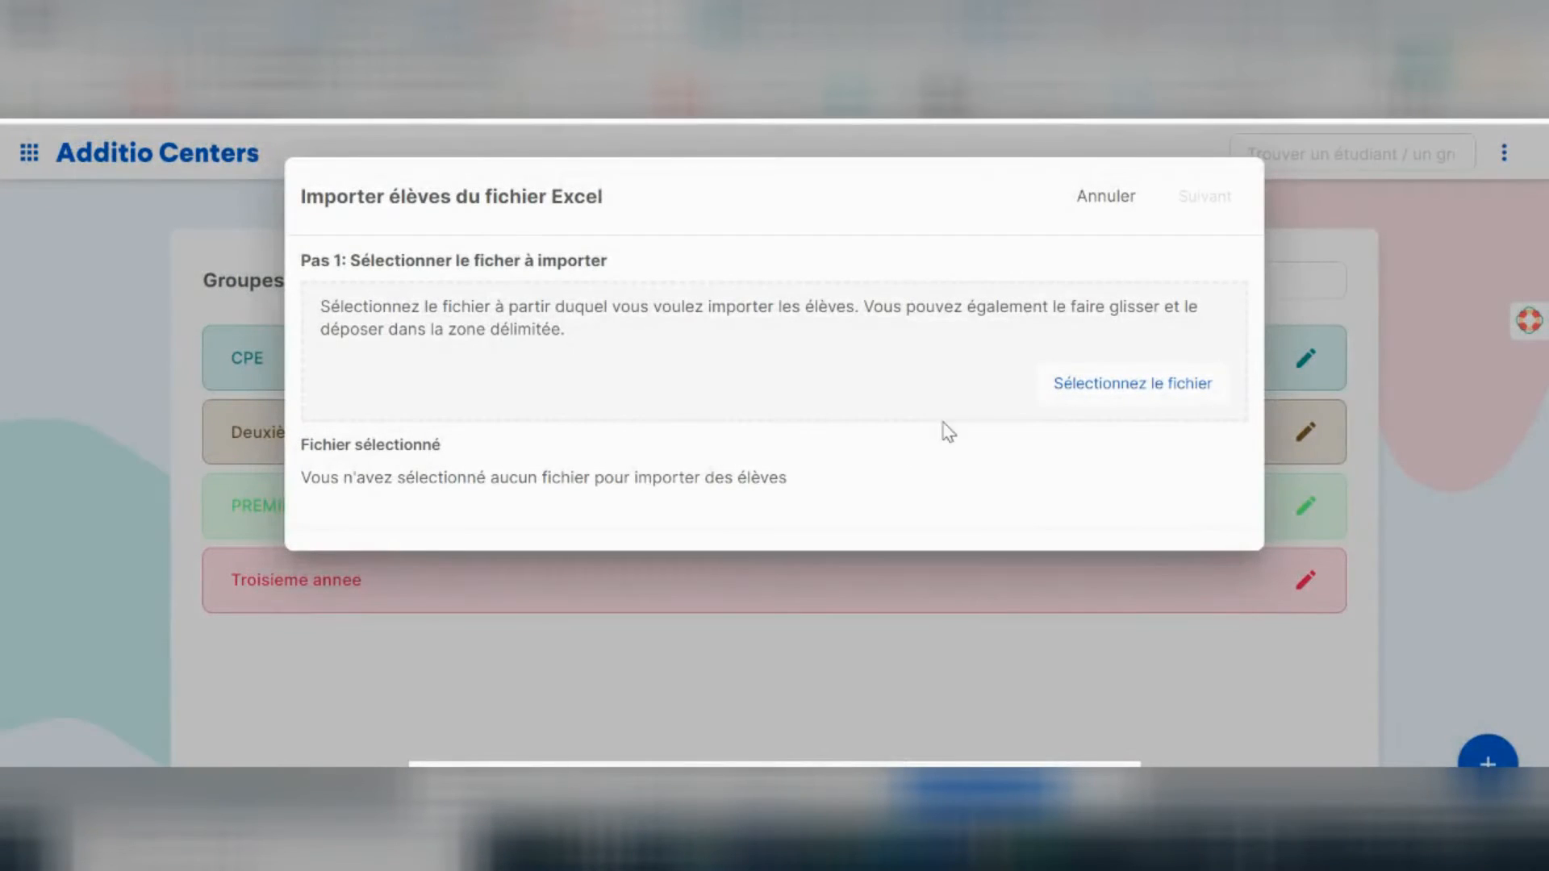
{"action": "left_click", "coordinate": [1133, 386]}
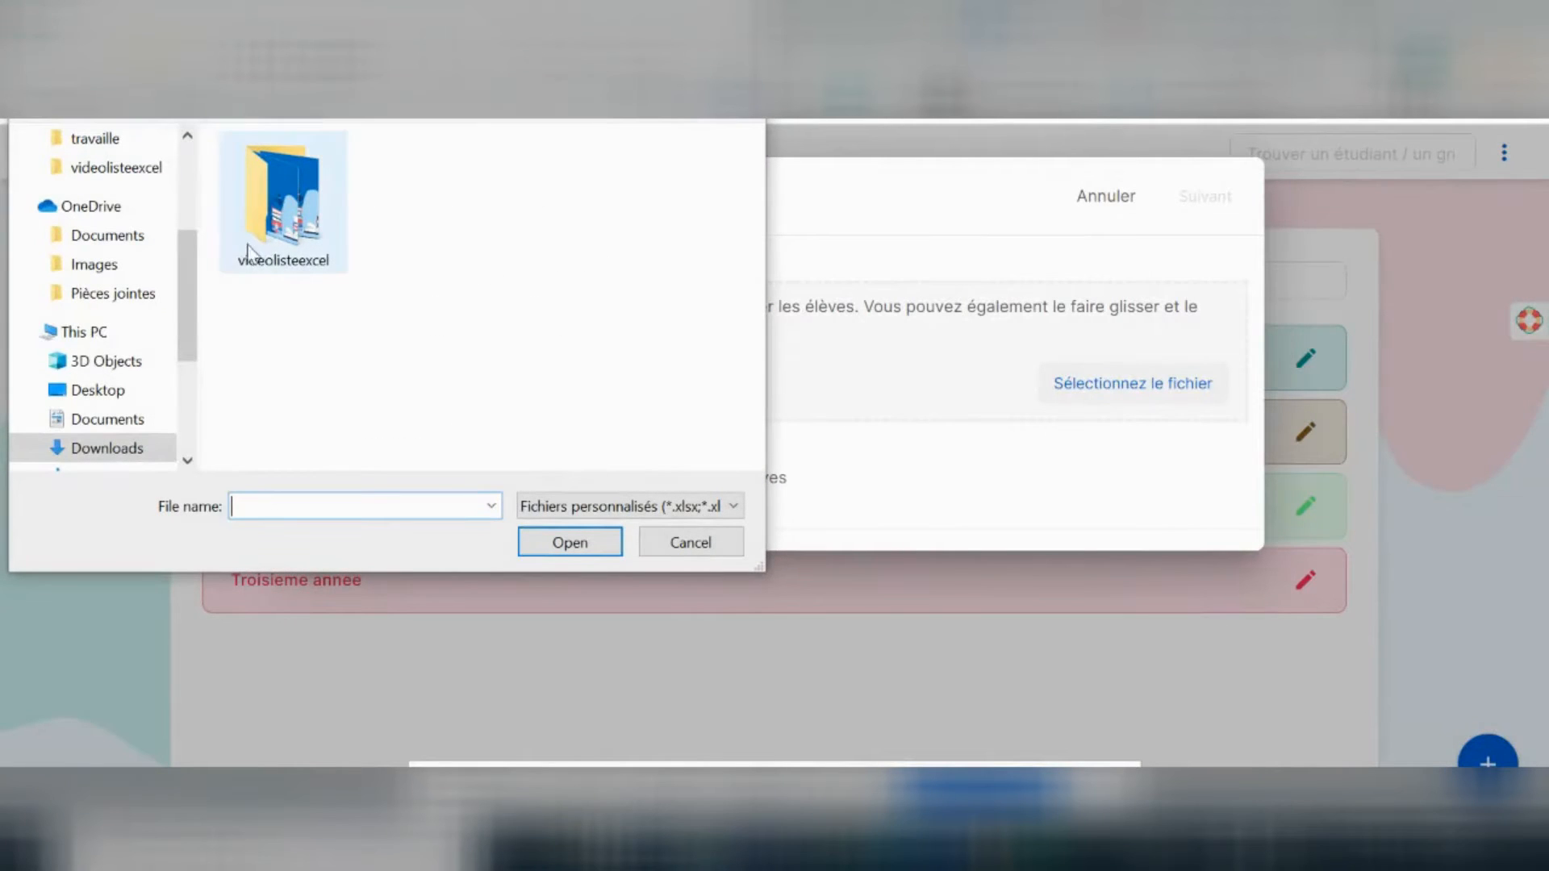
{"action": "scroll", "coordinate": [103, 246], "scroll_direction": "up", "scroll_amount": 2}
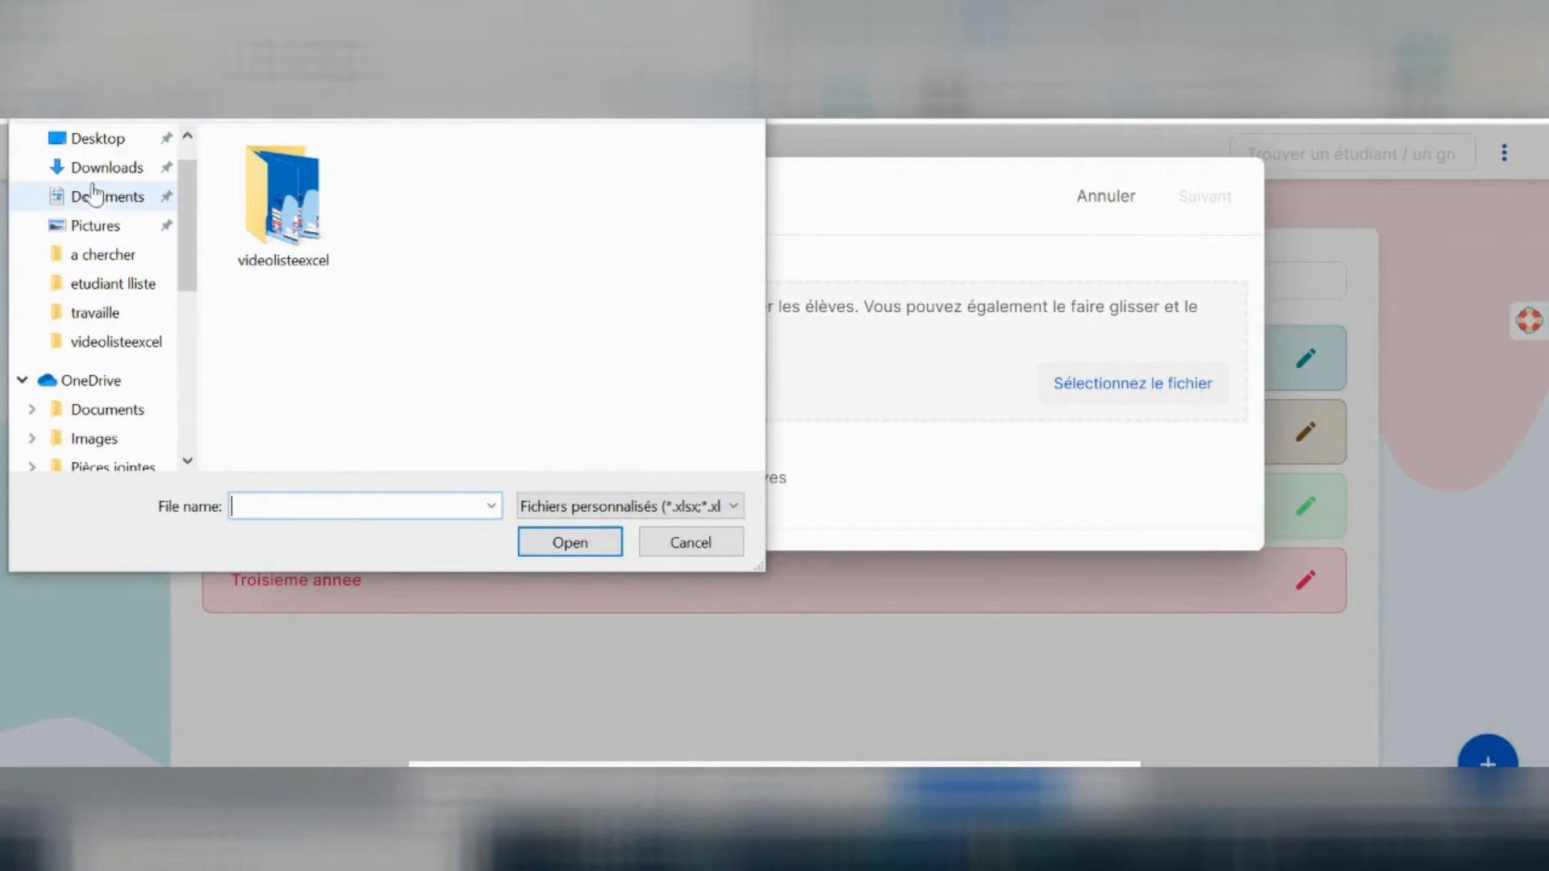
{"action": "left_click", "coordinate": [97, 139]}
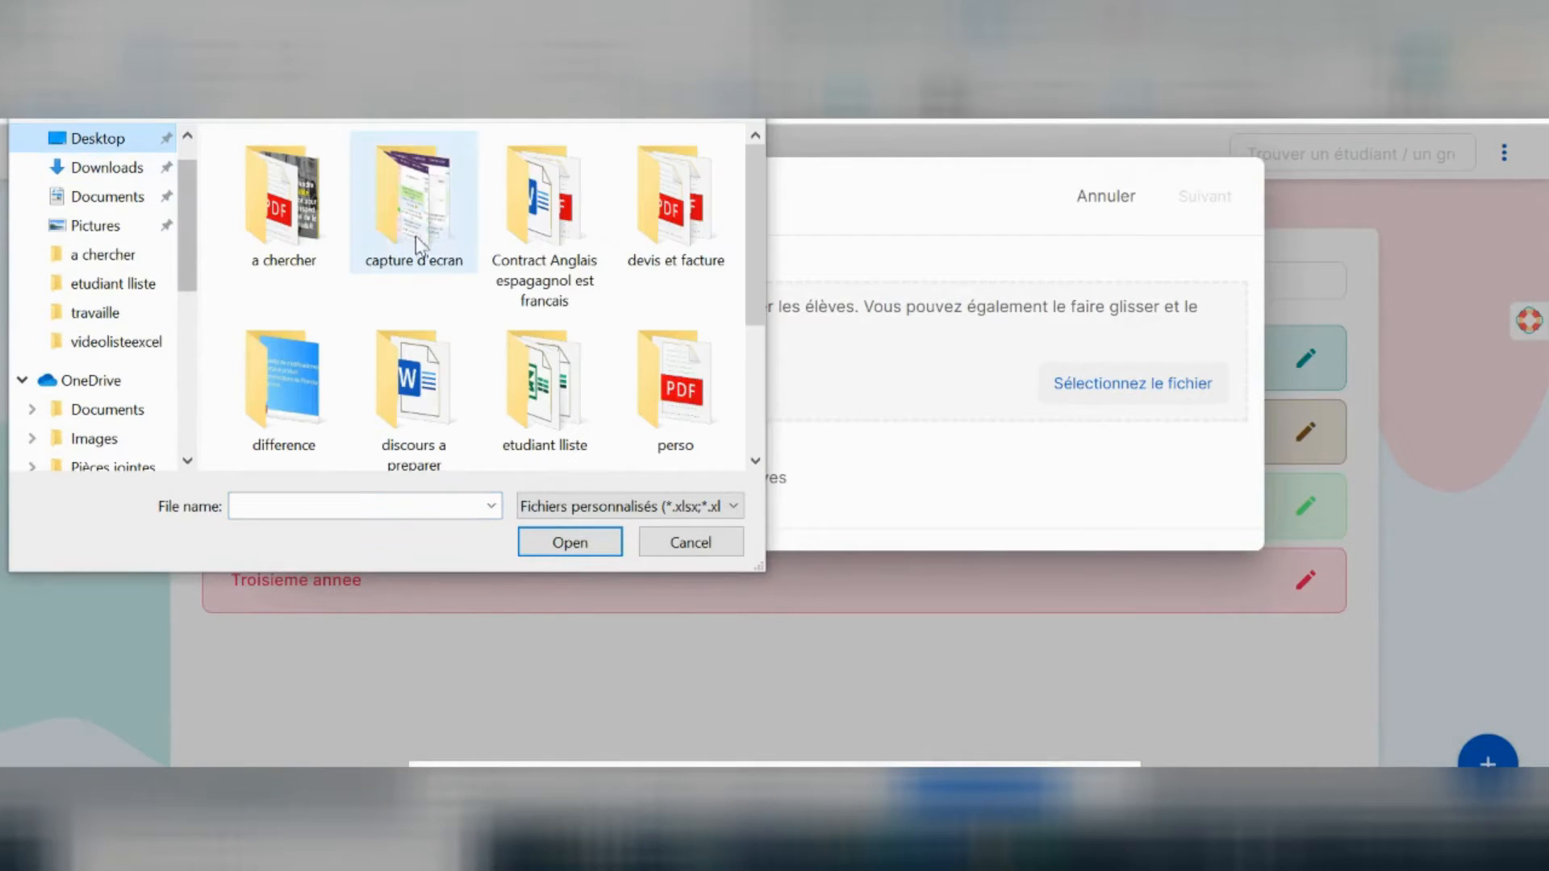
{"action": "double_click", "coordinate": [545, 359]}
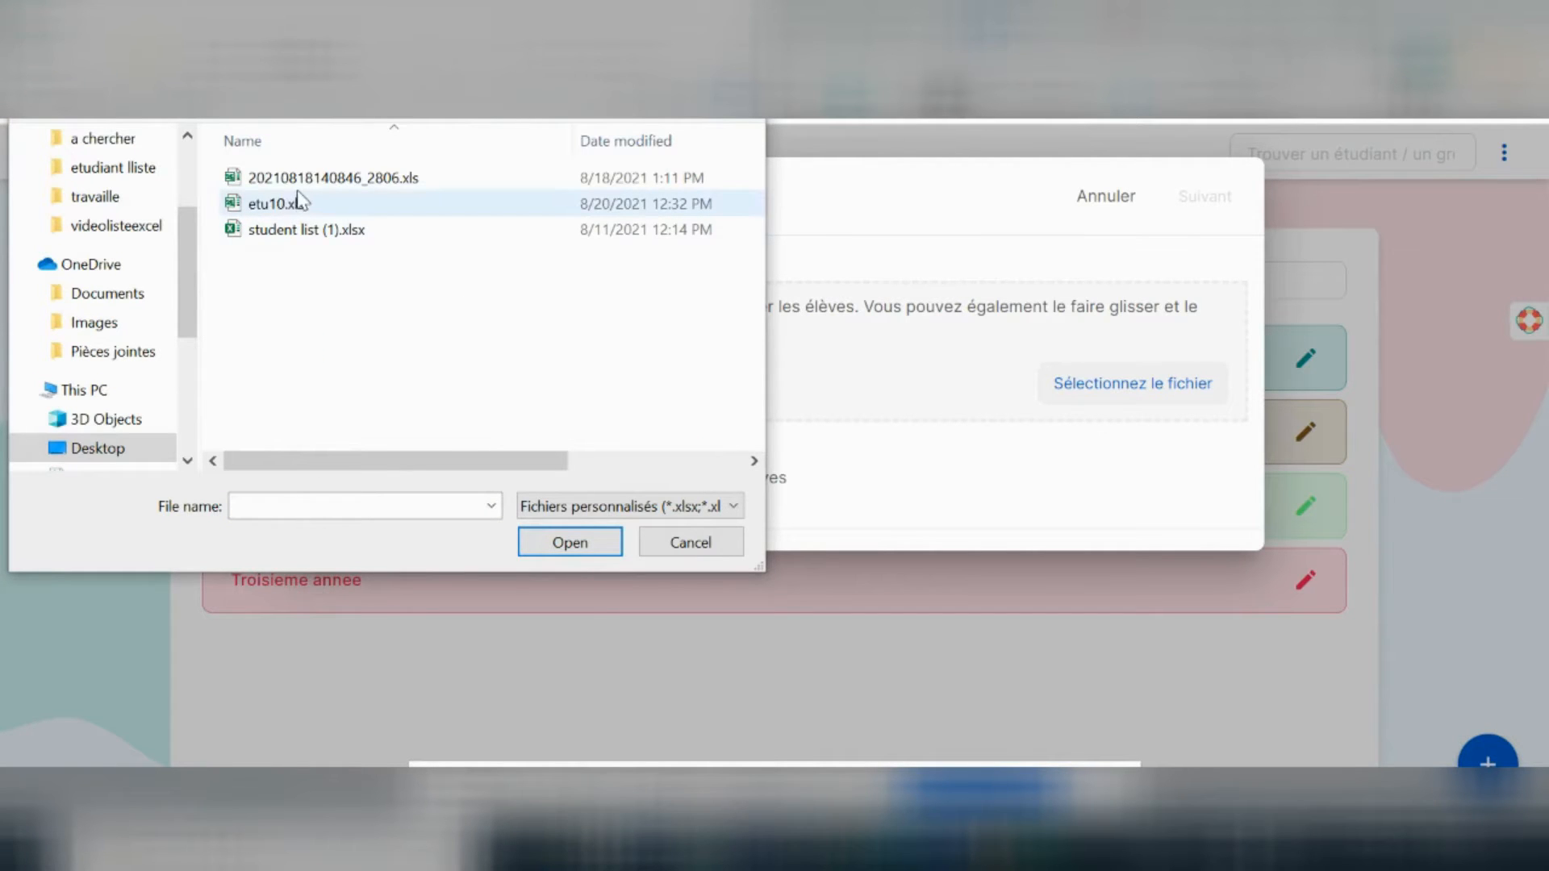
{"action": "left_click", "coordinate": [272, 206]}
{"action": "left_click", "coordinate": [606, 545]}
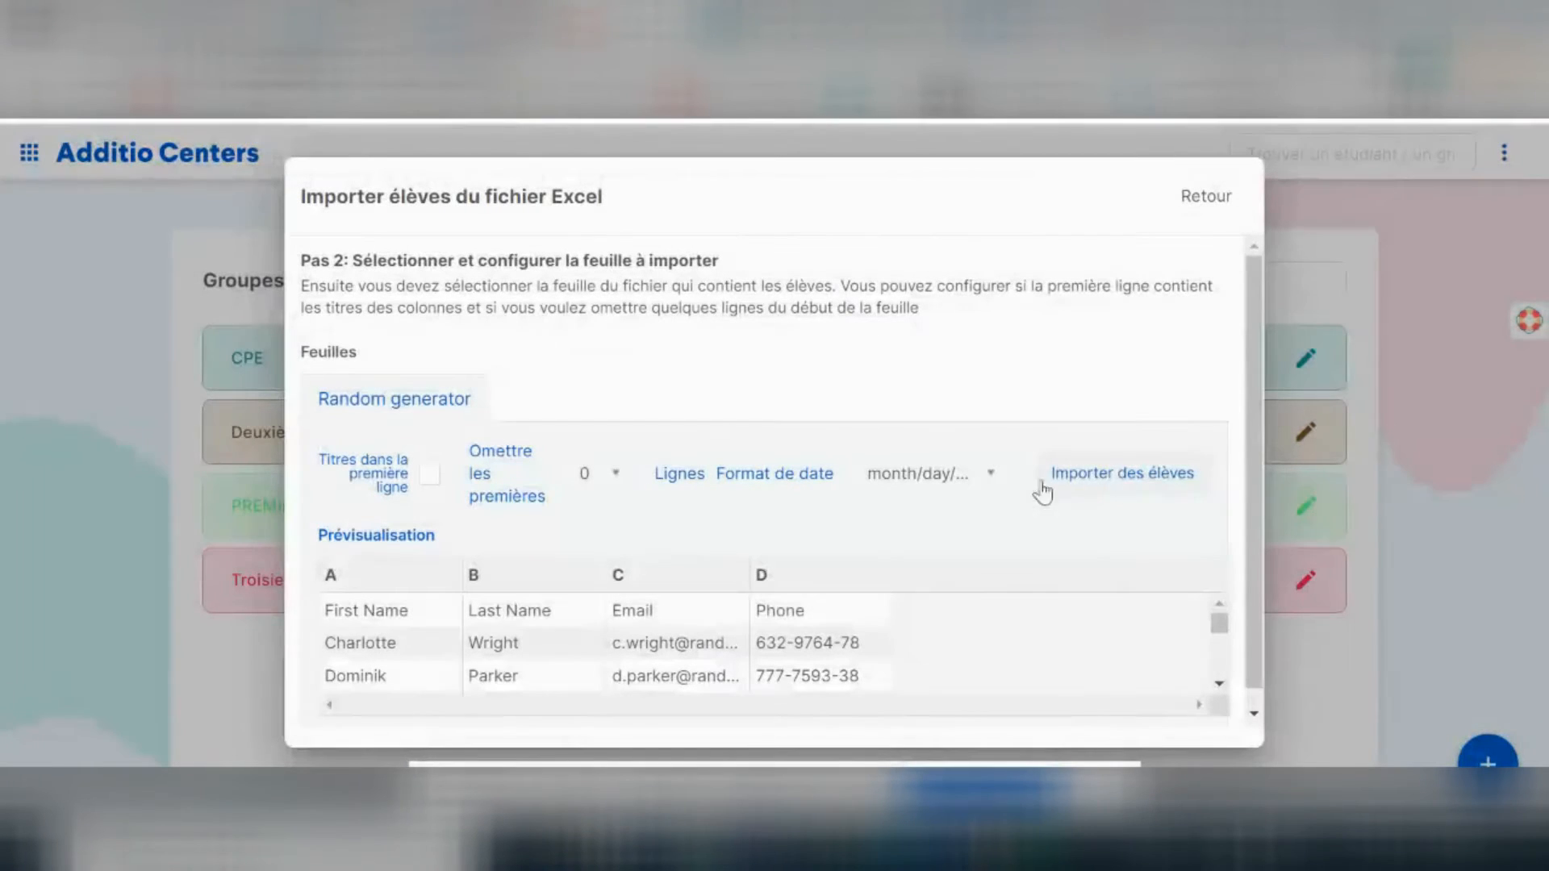
Set the sheet's first row as column titles and proceed to linking the fields for the student import.
{"action": "scroll", "coordinate": [908, 520], "scroll_direction": "down", "scroll_amount": 1}
{"action": "mouse_move", "coordinate": [1218, 605]}
{"action": "left_mouse_down"}
{"action": "mouse_move", "coordinate": [1217, 668]}
{"action": "mouse_move", "coordinate": [1217, 595]}
{"action": "left_mouse_up"}
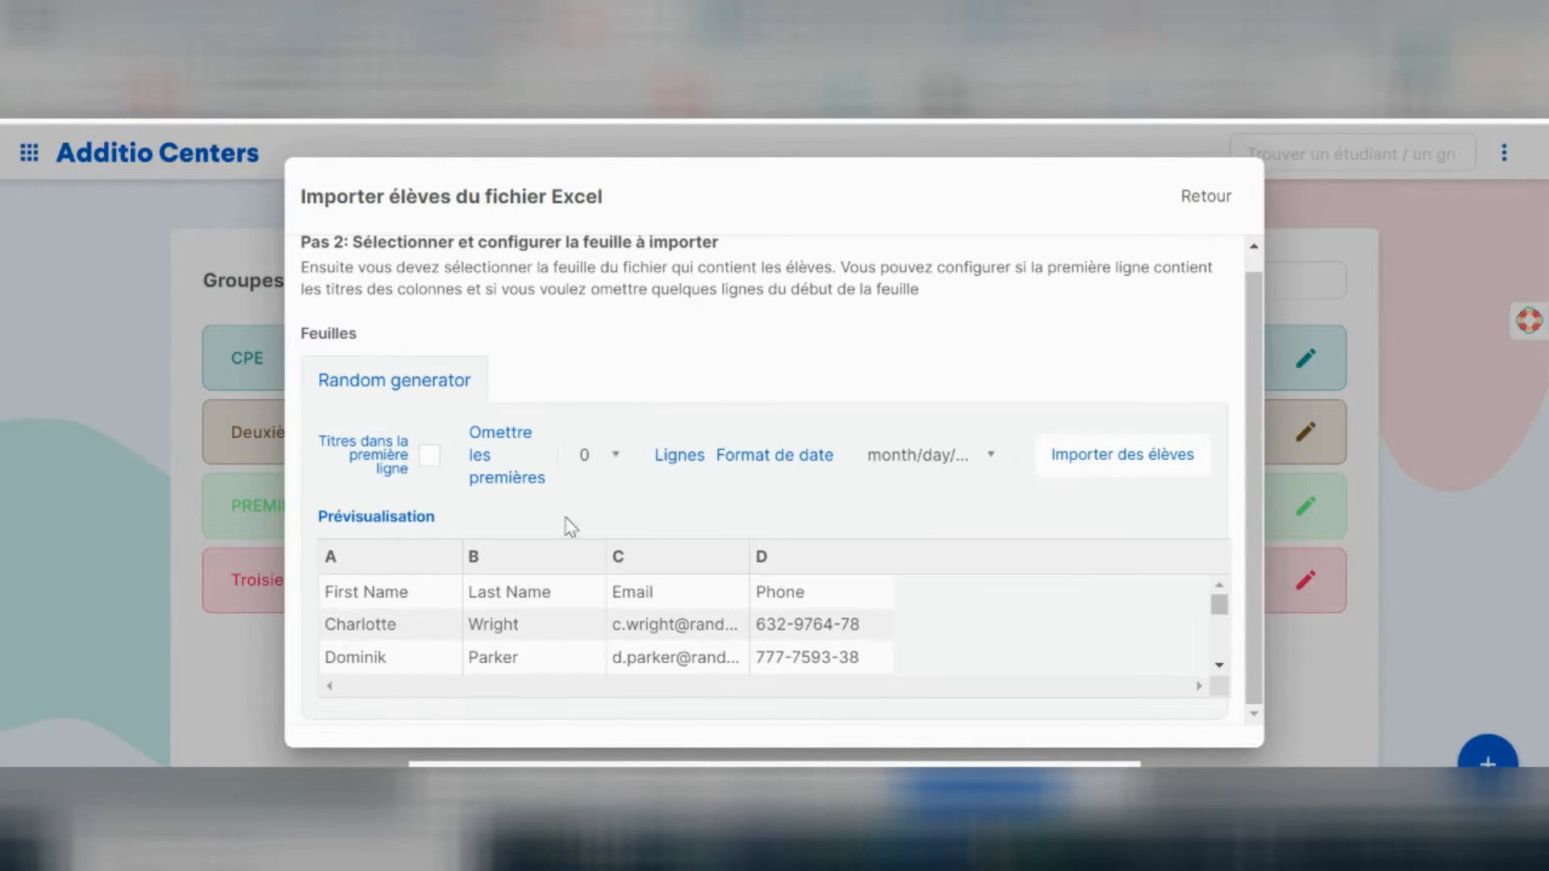
{"action": "left_click_drag", "start_coordinate": [329, 594], "coordinate": [871, 599]}
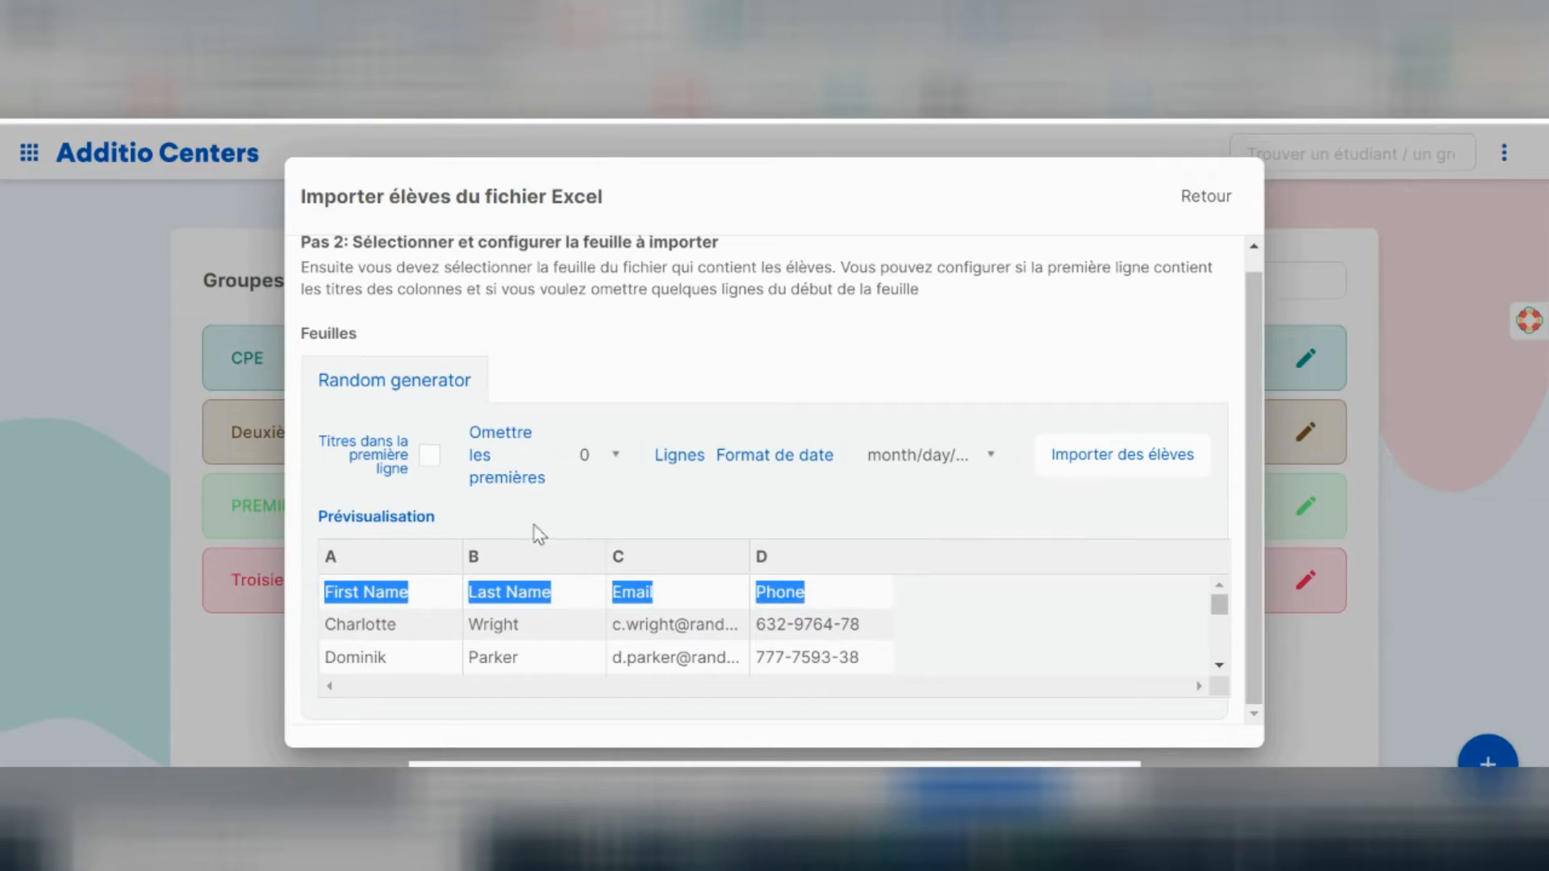
{"action": "left_click", "coordinate": [428, 459]}
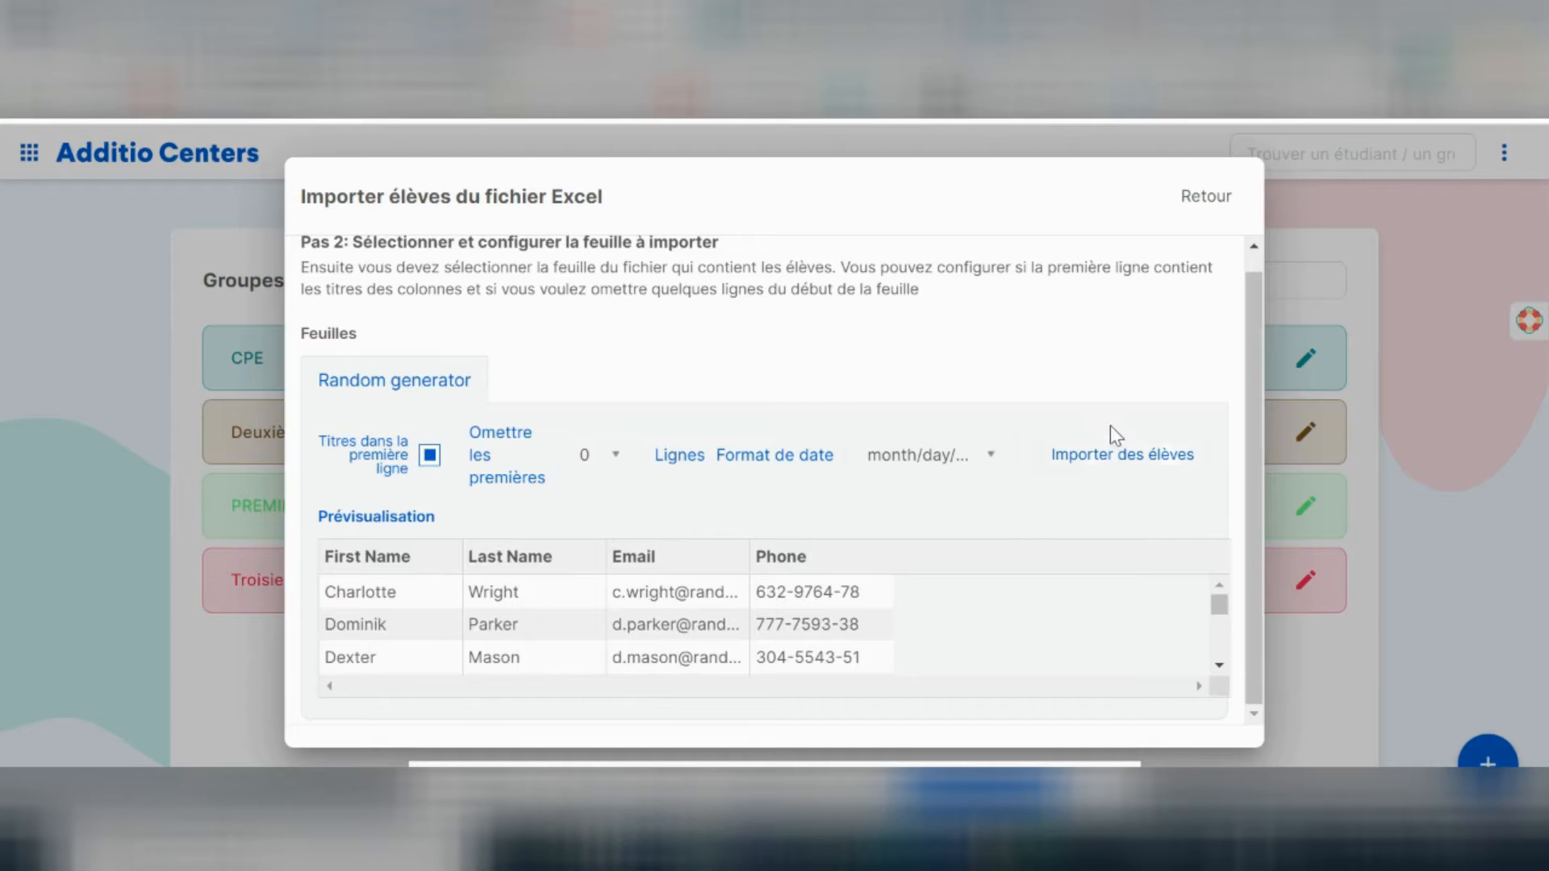
{"action": "scroll", "coordinate": [1109, 425], "scroll_direction": "up", "scroll_amount": 1}
{"action": "left_click", "coordinate": [1112, 484]}
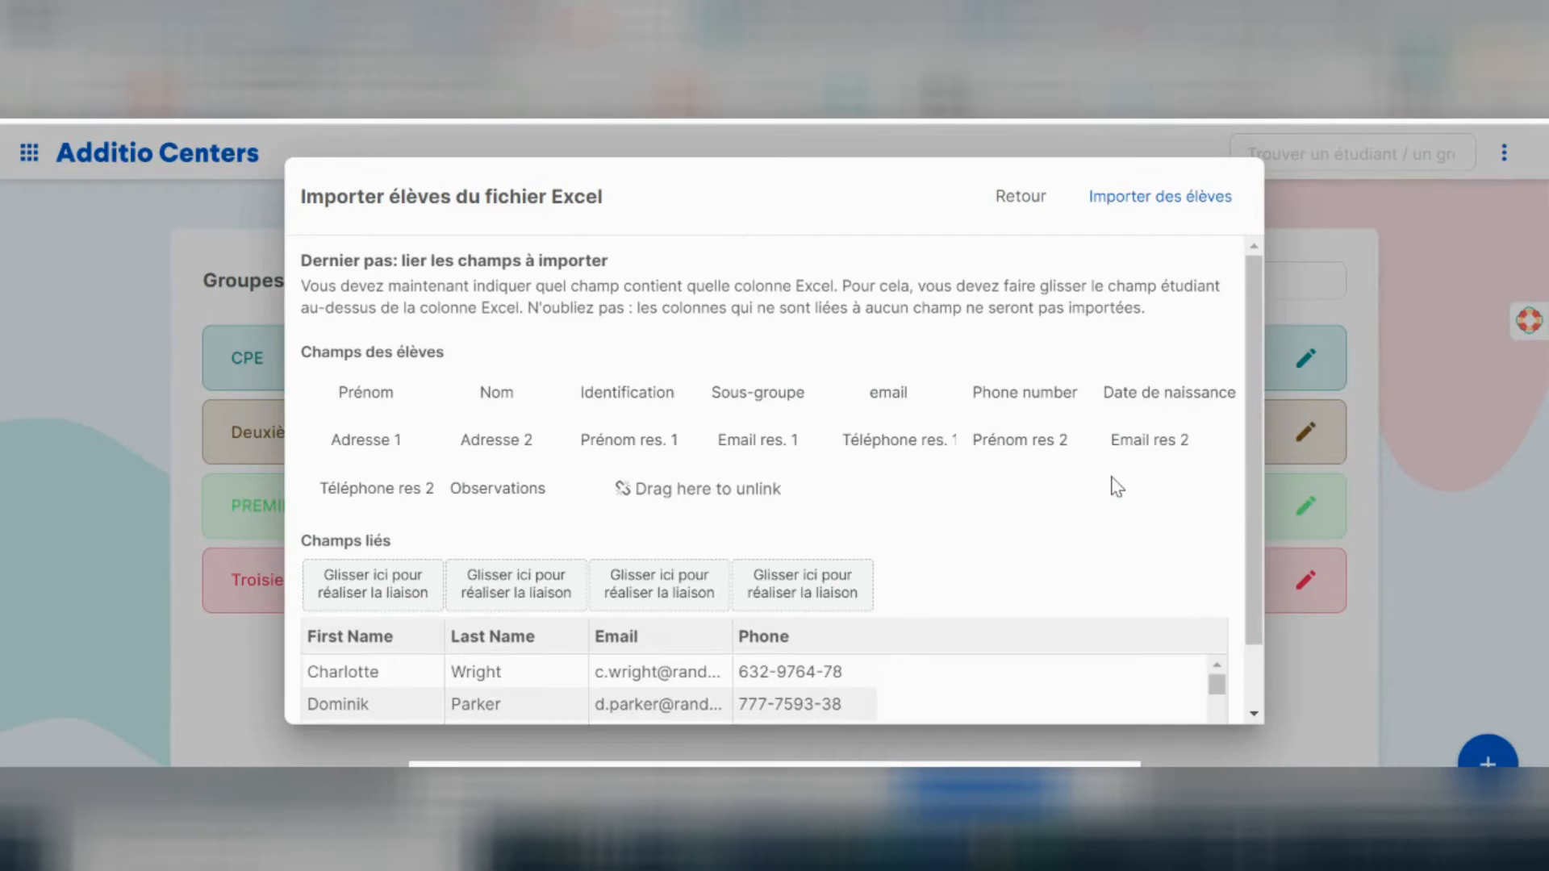
Link the Prénom, Nom, email and Phone number fields to the First Name, Last Name, Email and Phone columns.
{"action": "scroll", "coordinate": [988, 490], "scroll_direction": "down", "scroll_amount": 1}
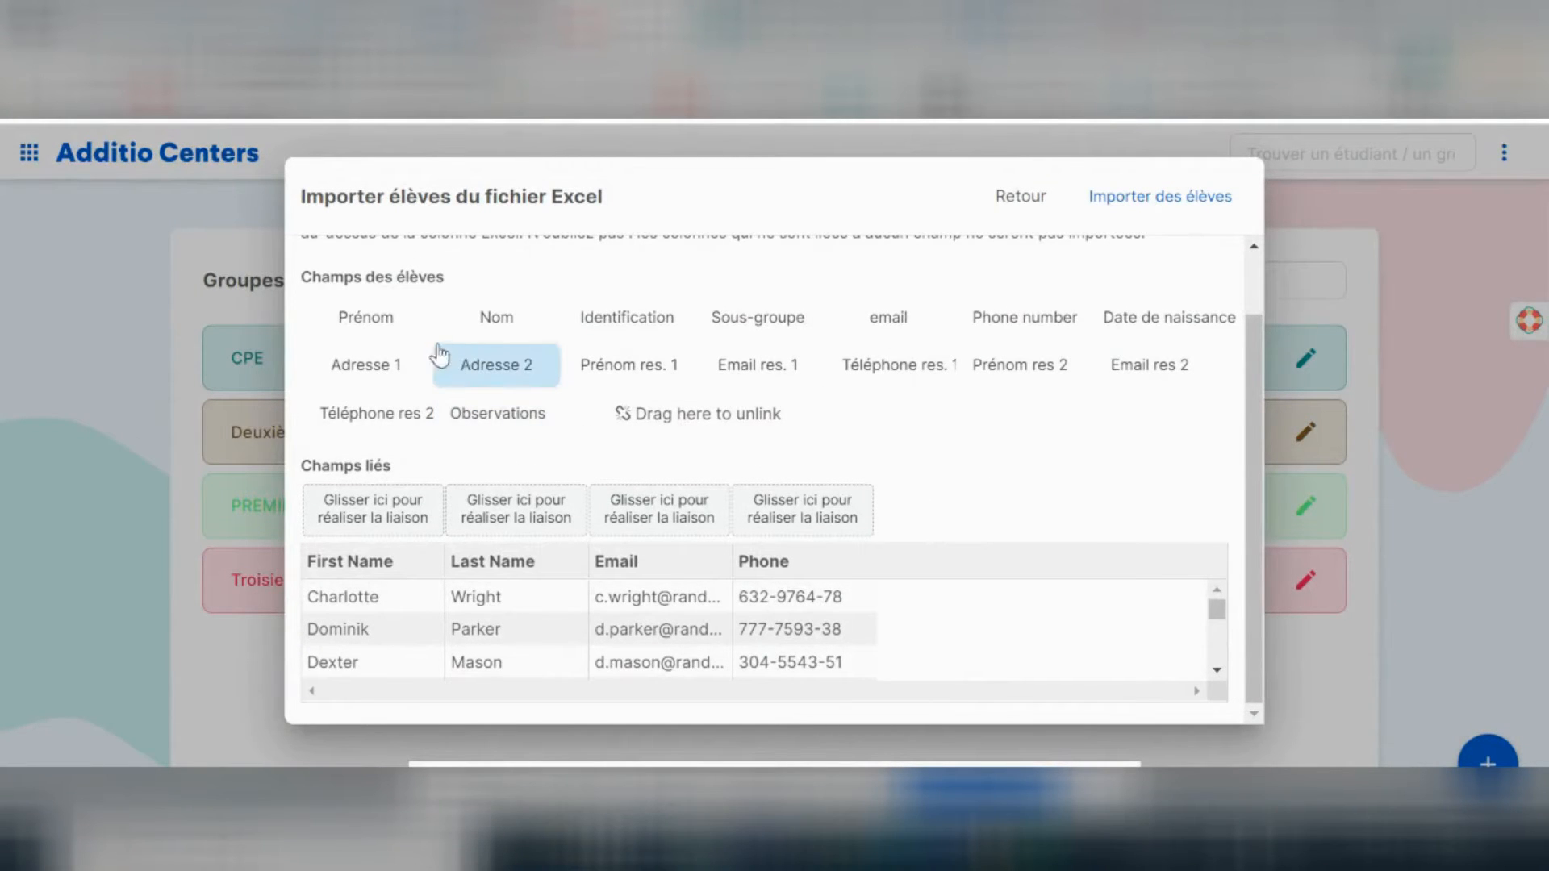
{"action": "left_click_drag", "start_coordinate": [477, 313], "coordinate": [519, 511]}
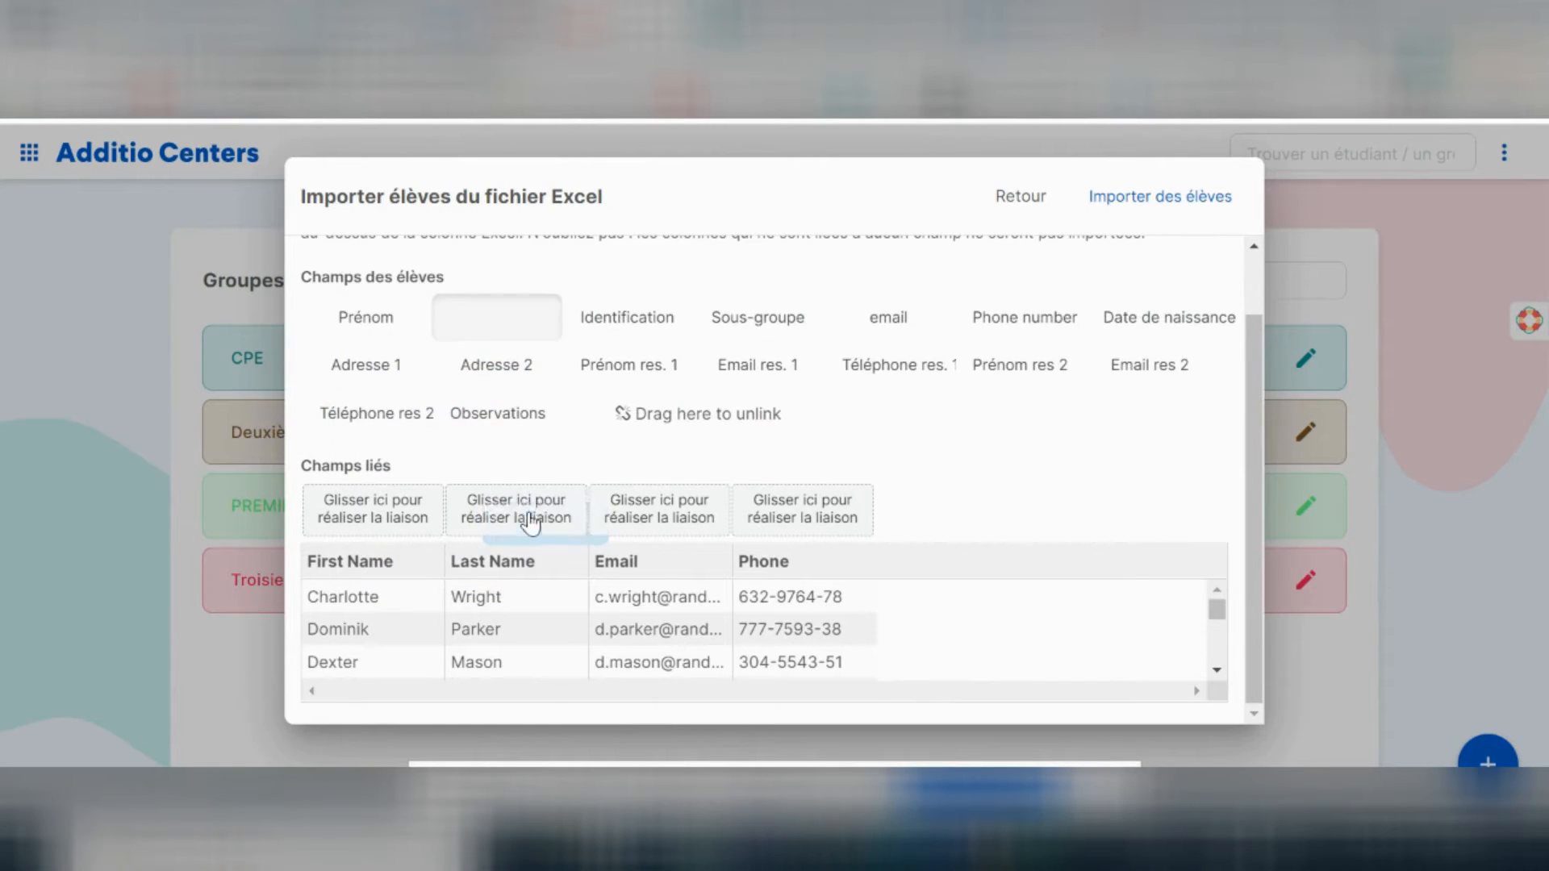
{"action": "left_click_drag", "start_coordinate": [380, 331], "coordinate": [401, 526]}
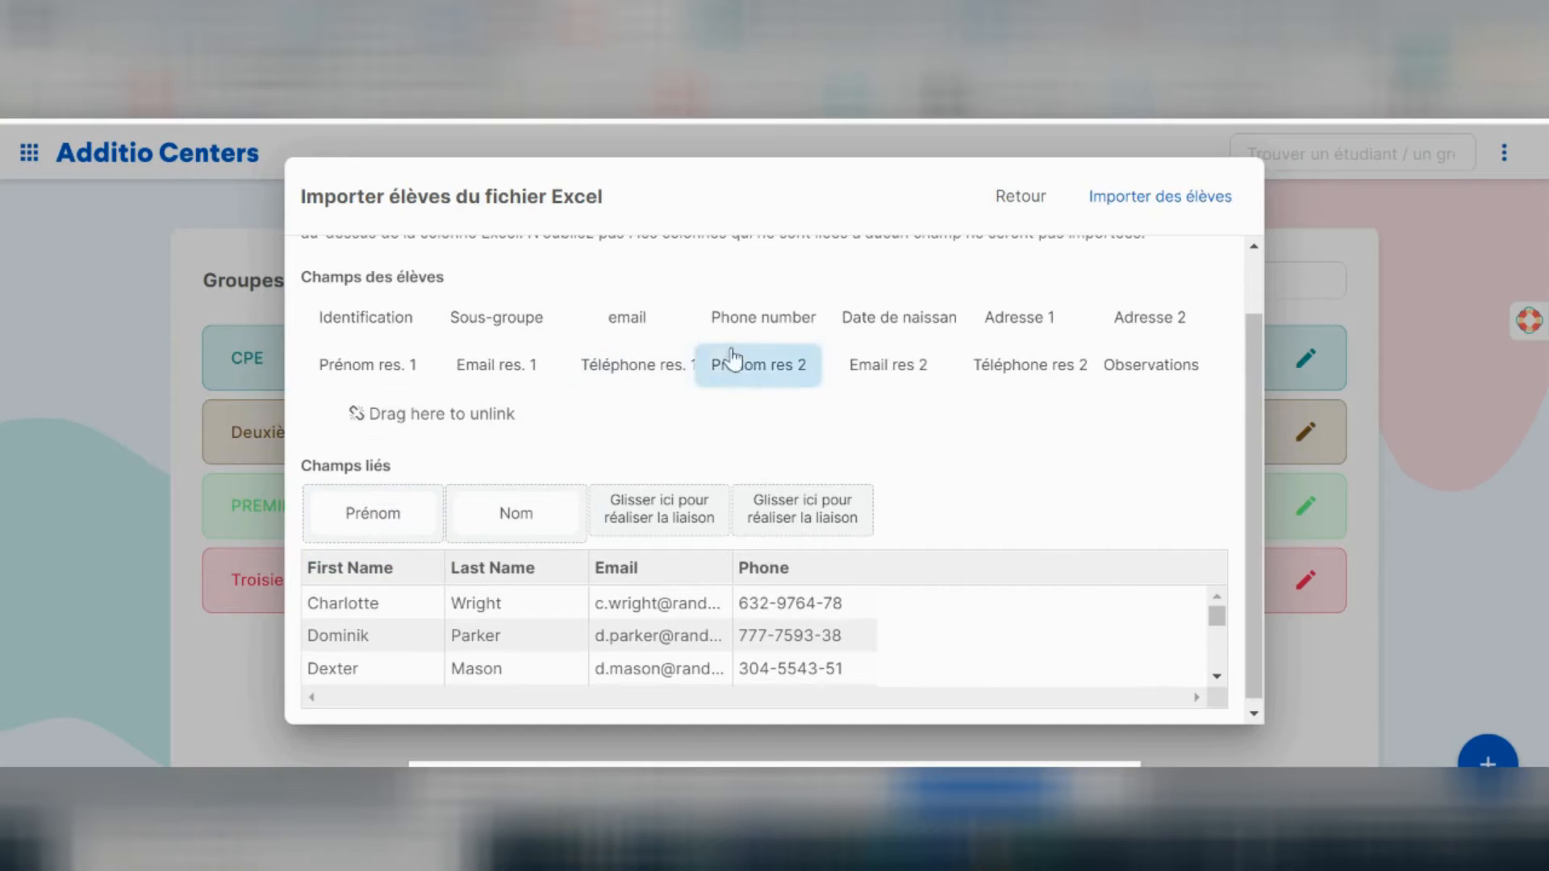
{"action": "left_click_drag", "start_coordinate": [615, 317], "coordinate": [640, 513]}
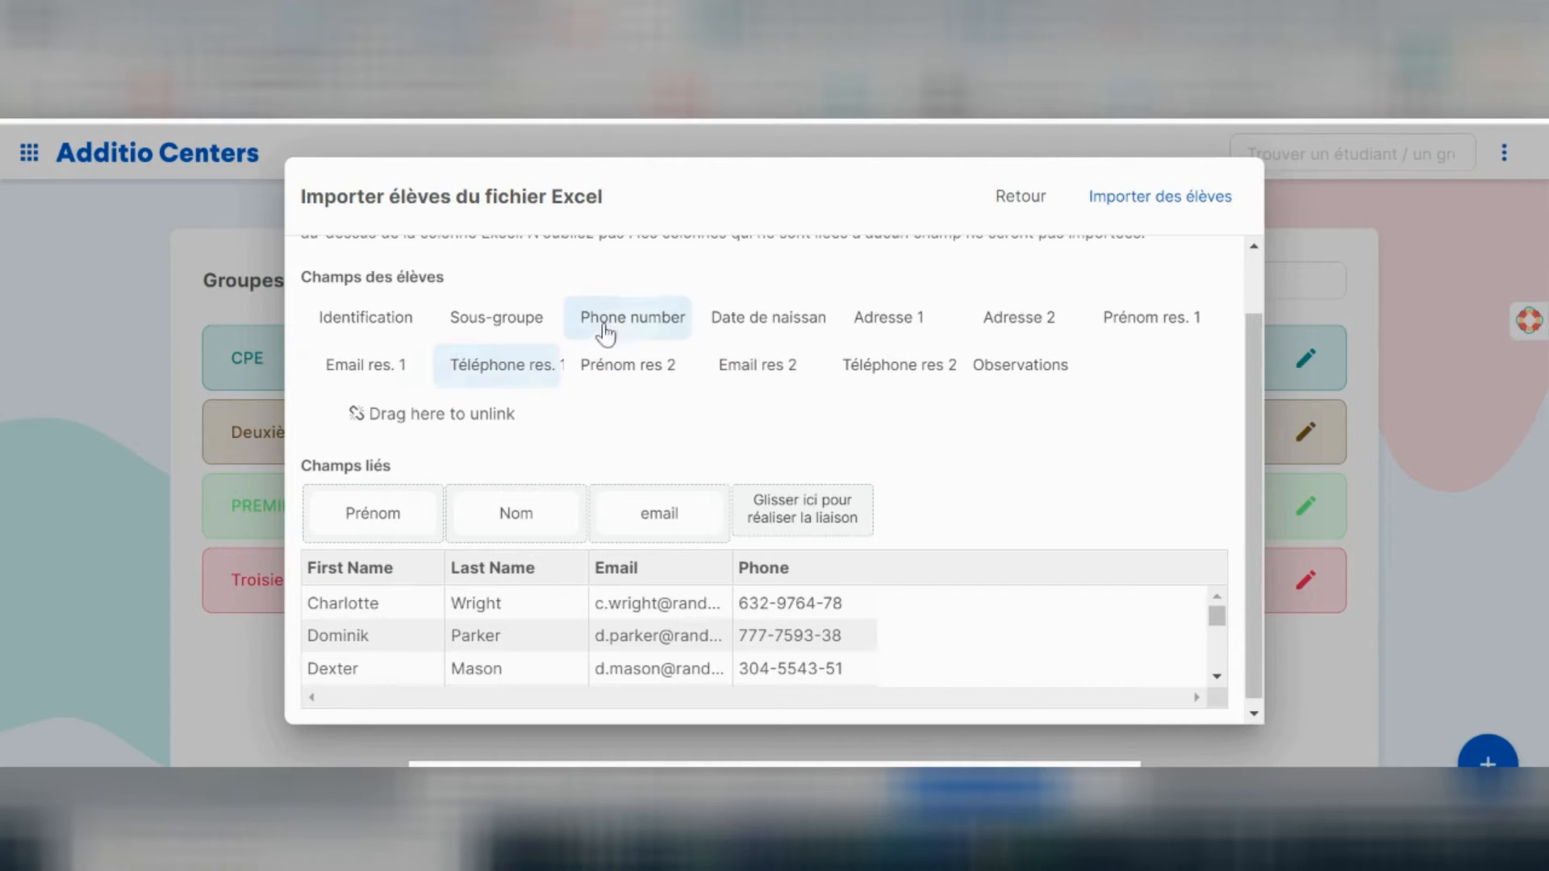
{"action": "left_click_drag", "start_coordinate": [622, 331], "coordinate": [807, 510]}
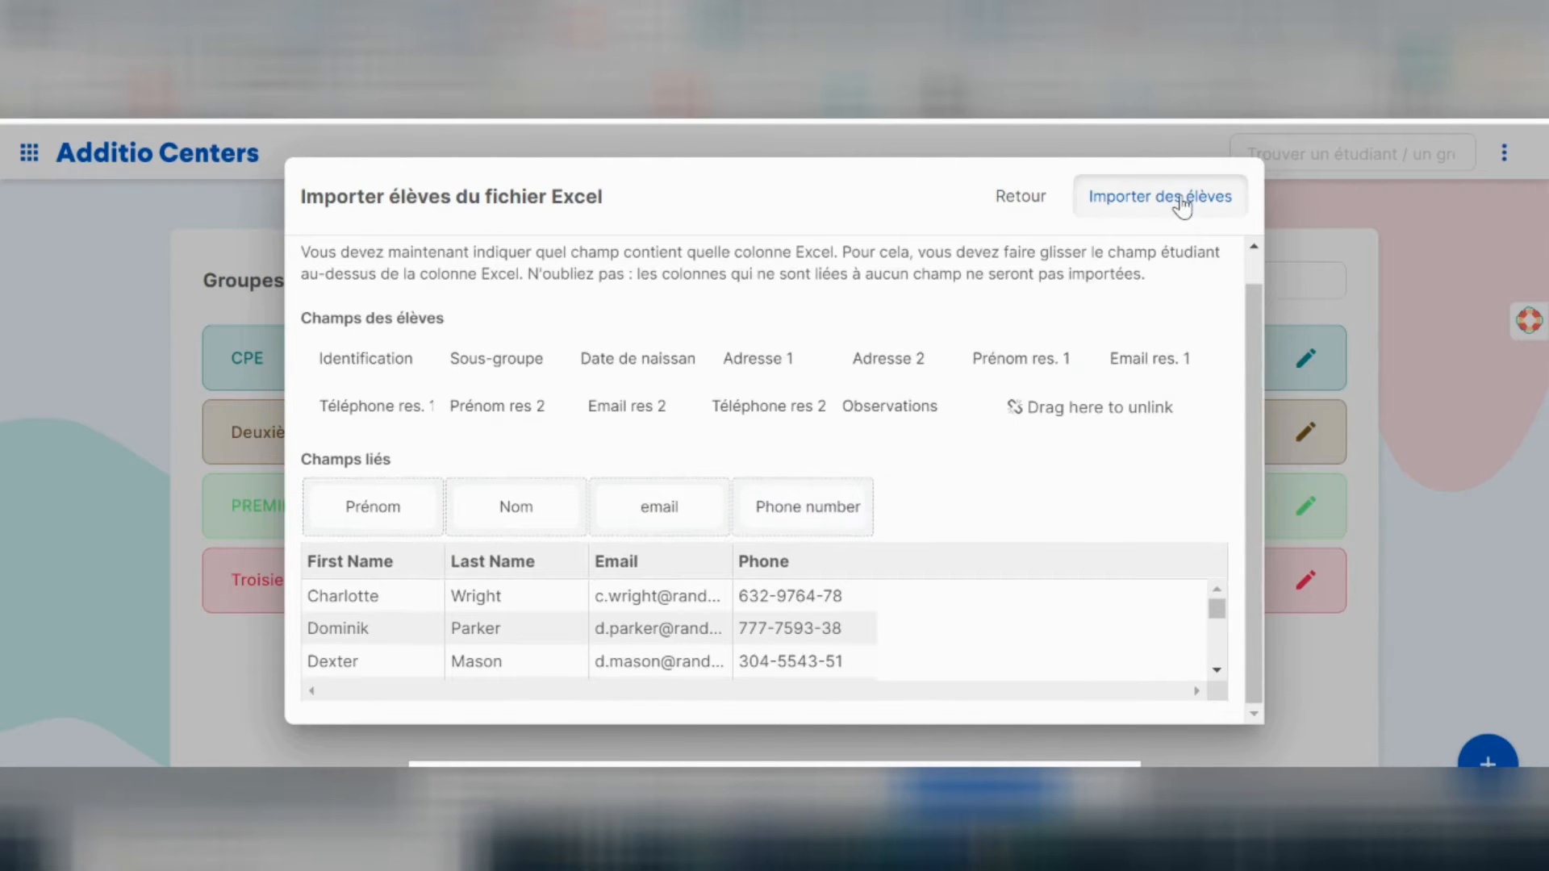
Import the students from the linked Excel columns, accept skipping rows without mandatory fields, and review the group's student list.
{"action": "left_click", "coordinate": [1180, 202]}
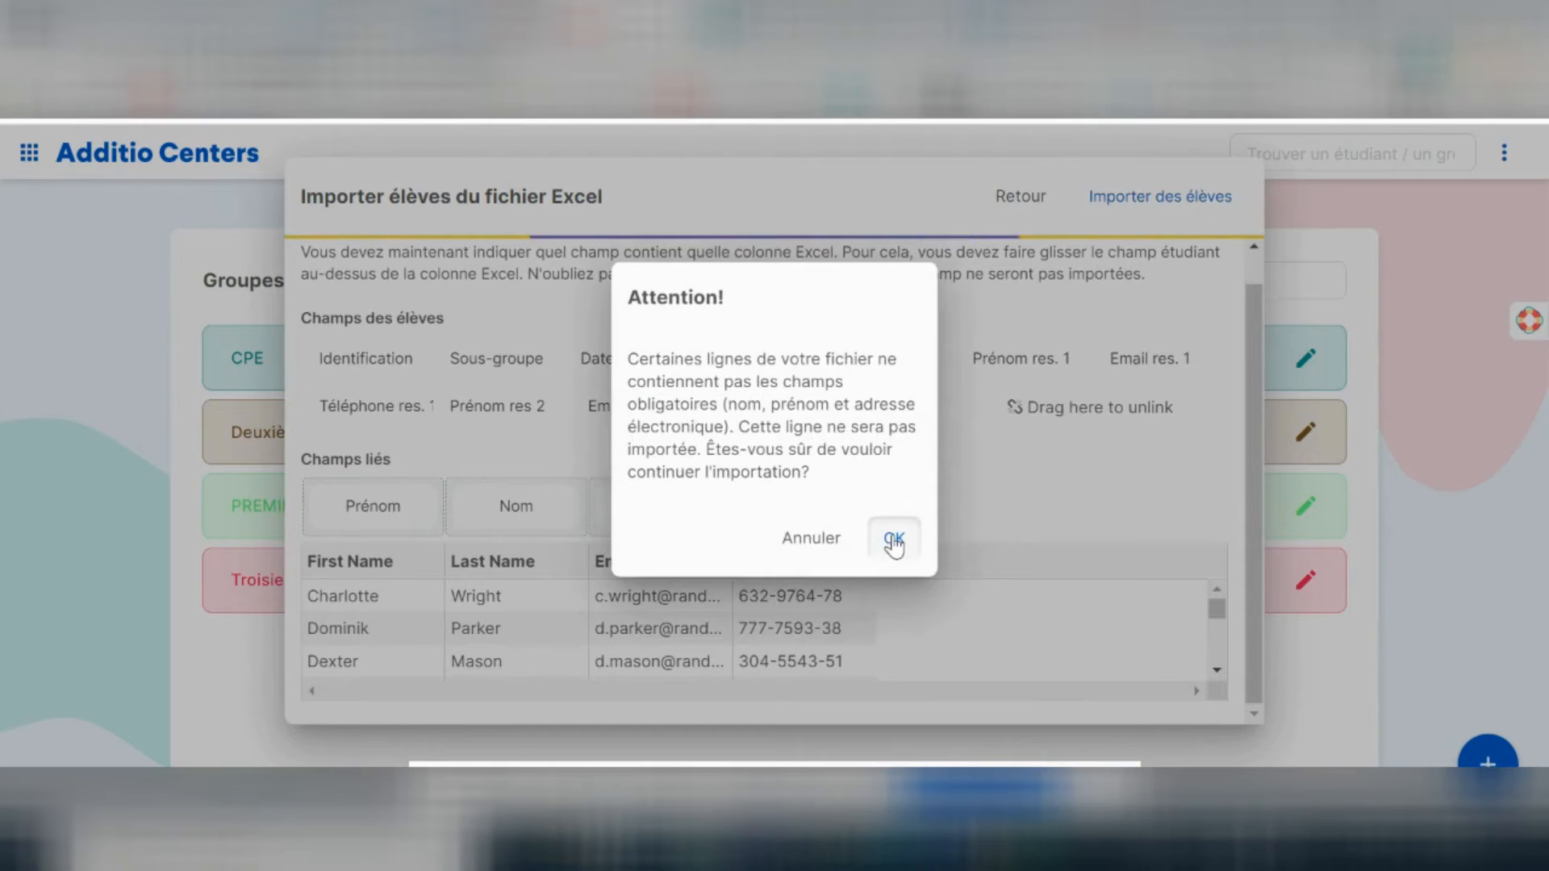
{"action": "left_click", "coordinate": [893, 542]}
{"action": "left_click", "coordinate": [894, 480]}
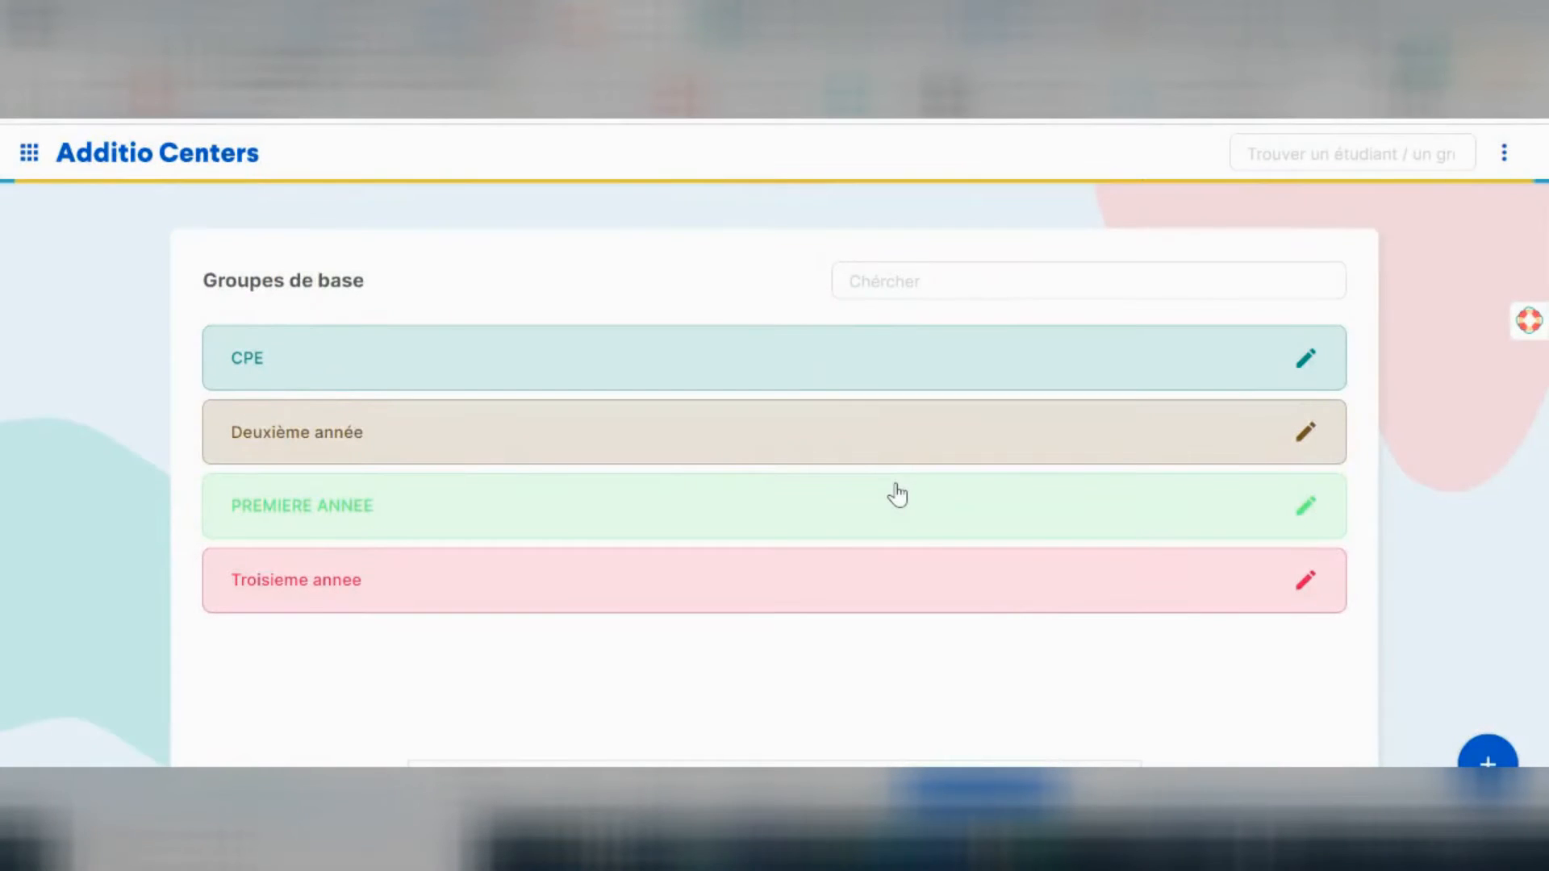
{"action": "scroll", "coordinate": [899, 491], "scroll_direction": "down", "scroll_amount": 5}
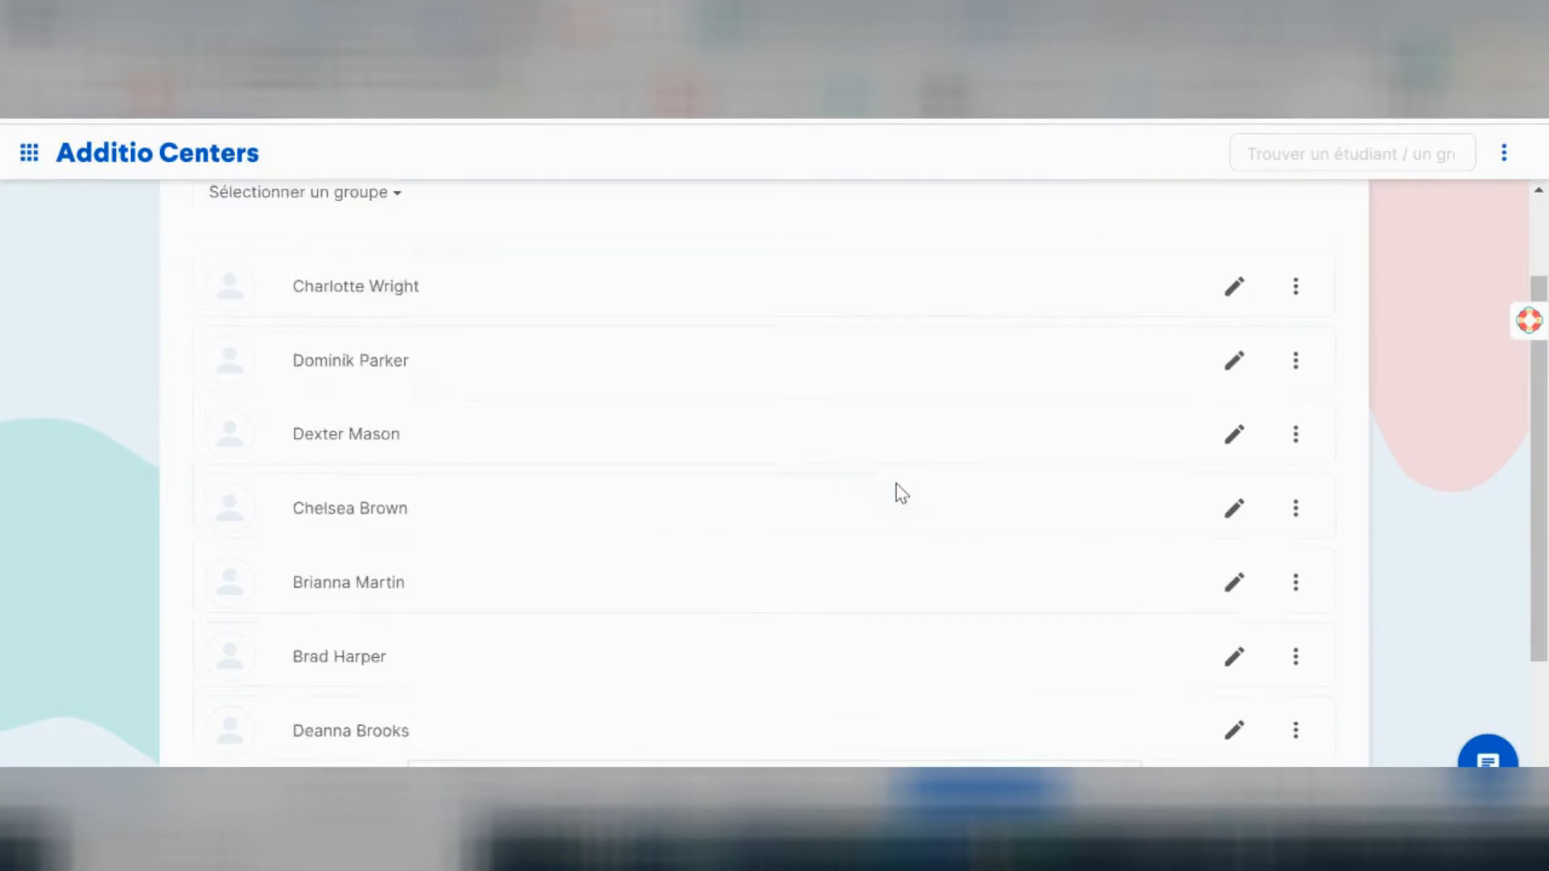
{"action": "scroll", "coordinate": [898, 490], "scroll_direction": "up", "scroll_amount": 5}
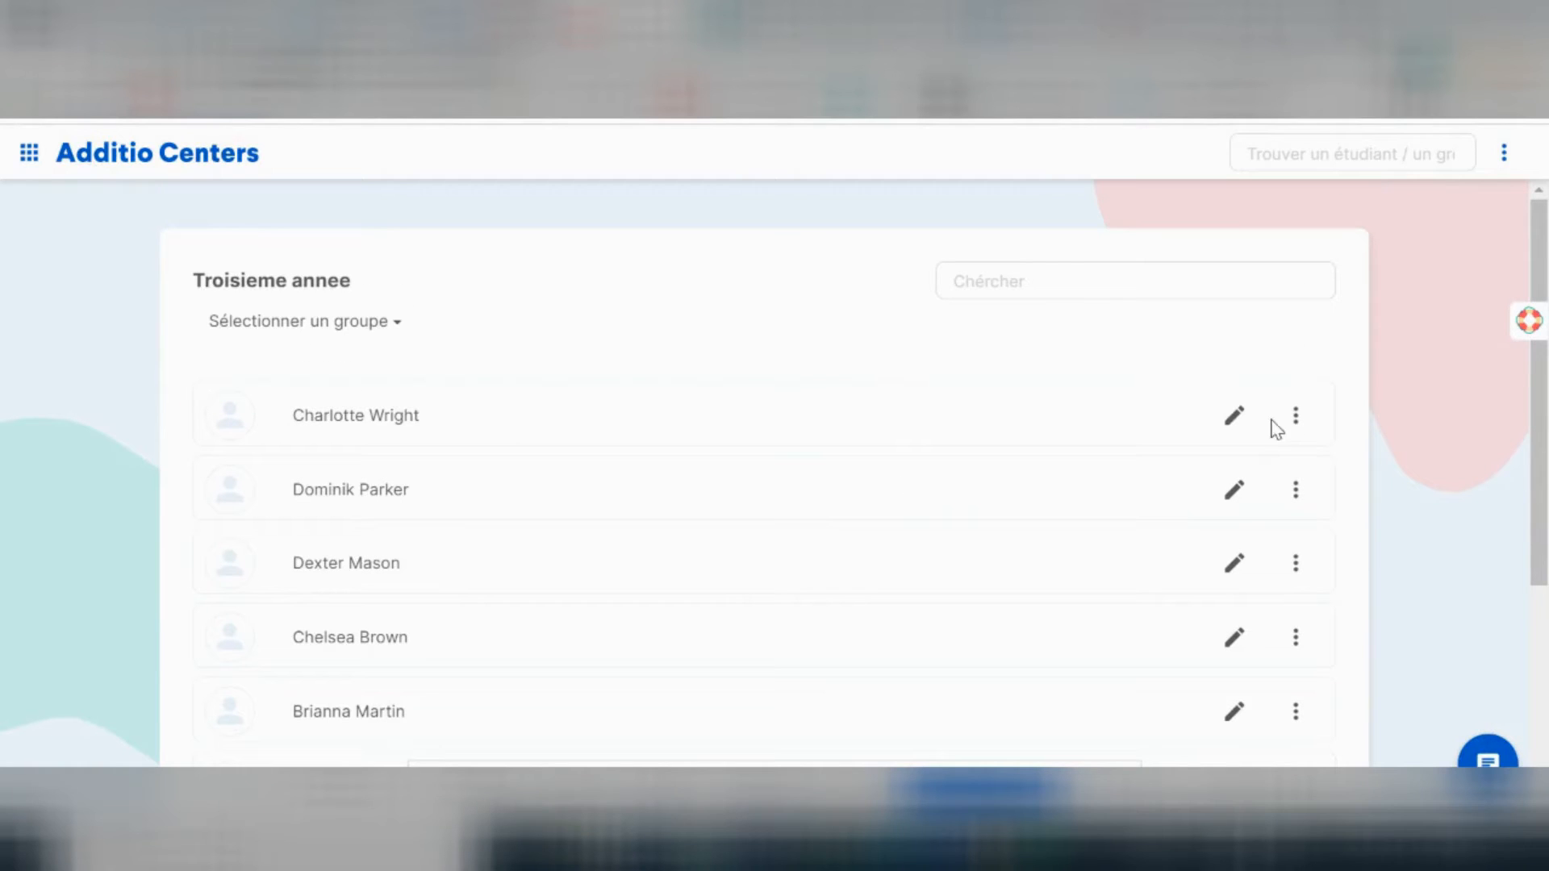
Examine the reports and actions offered for the first student, and the group's options for mass editing, adding and sorting students.
{"action": "left_click", "coordinate": [1295, 416]}
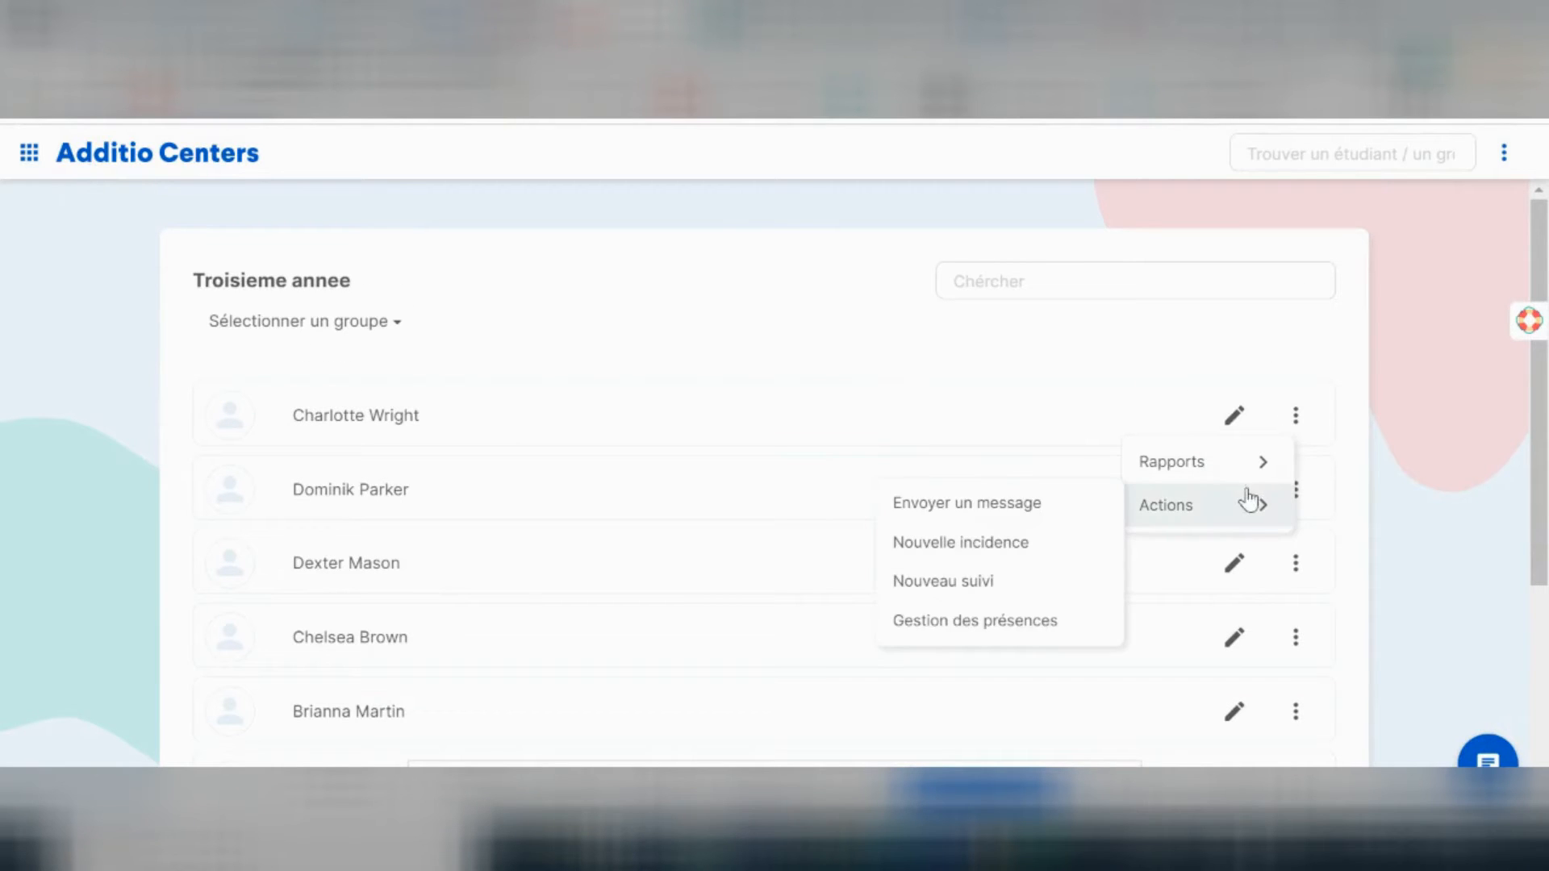
{"action": "mouse_move", "coordinate": [1202, 461]}
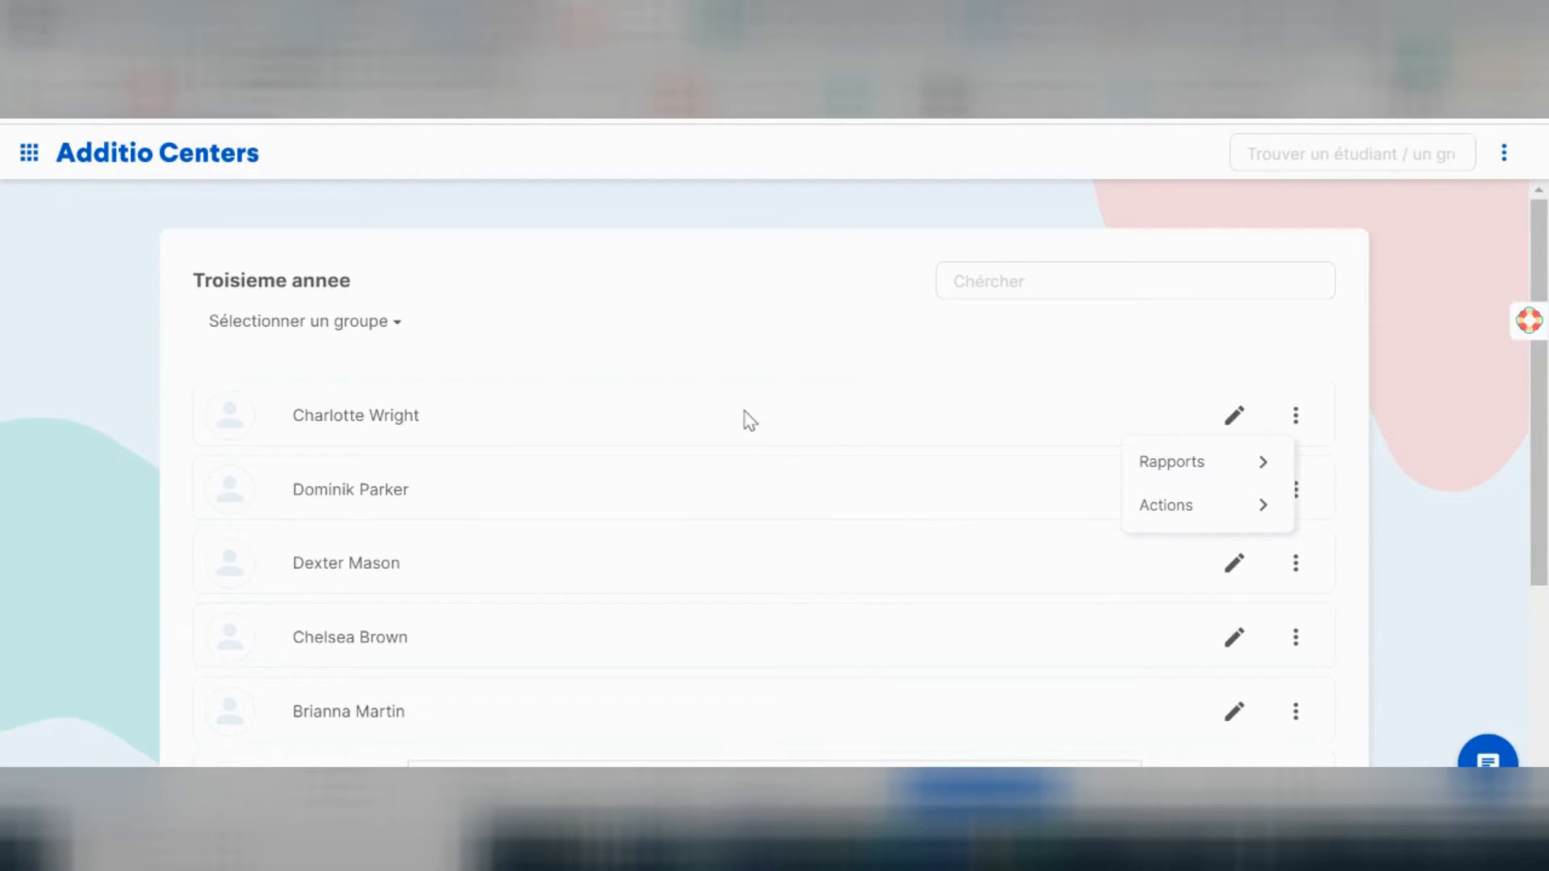
{"action": "left_click", "coordinate": [726, 426]}
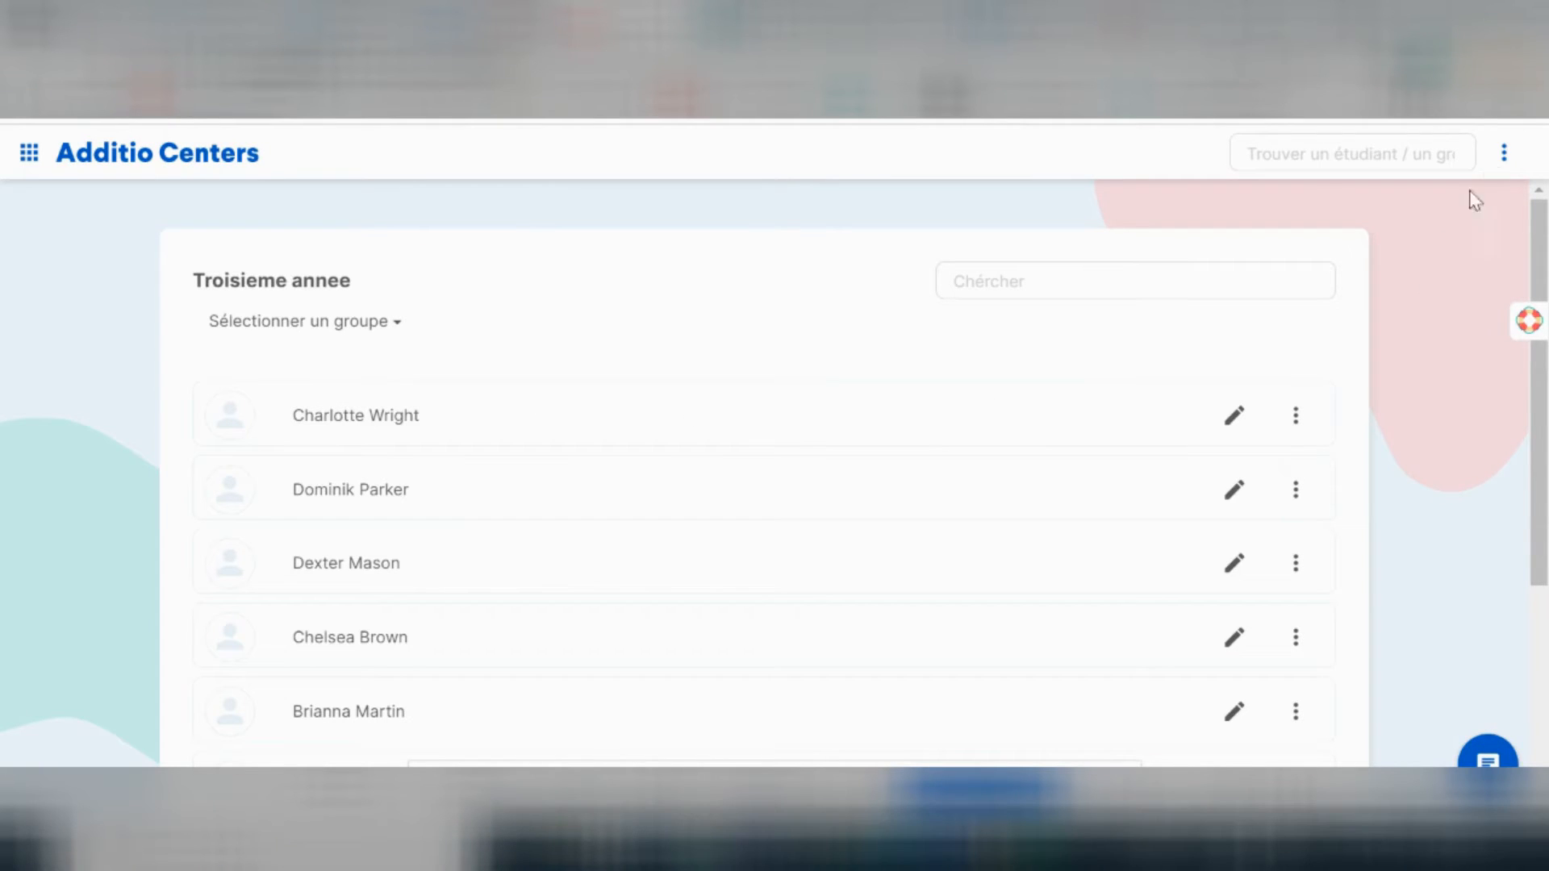
{"action": "left_click", "coordinate": [1504, 153]}
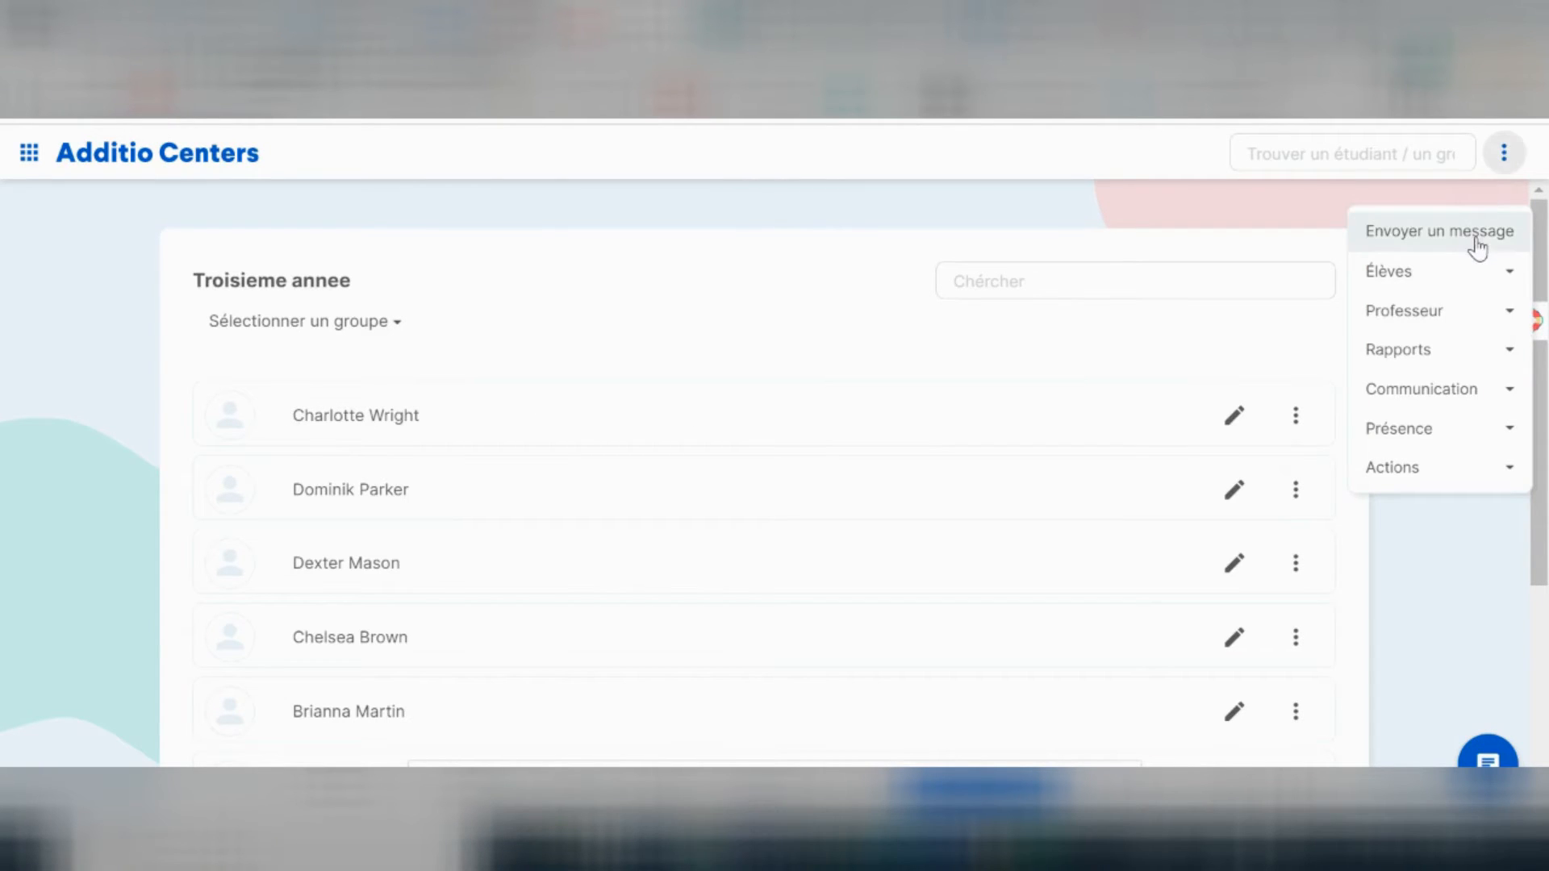
{"action": "mouse_move", "coordinate": [1466, 282]}
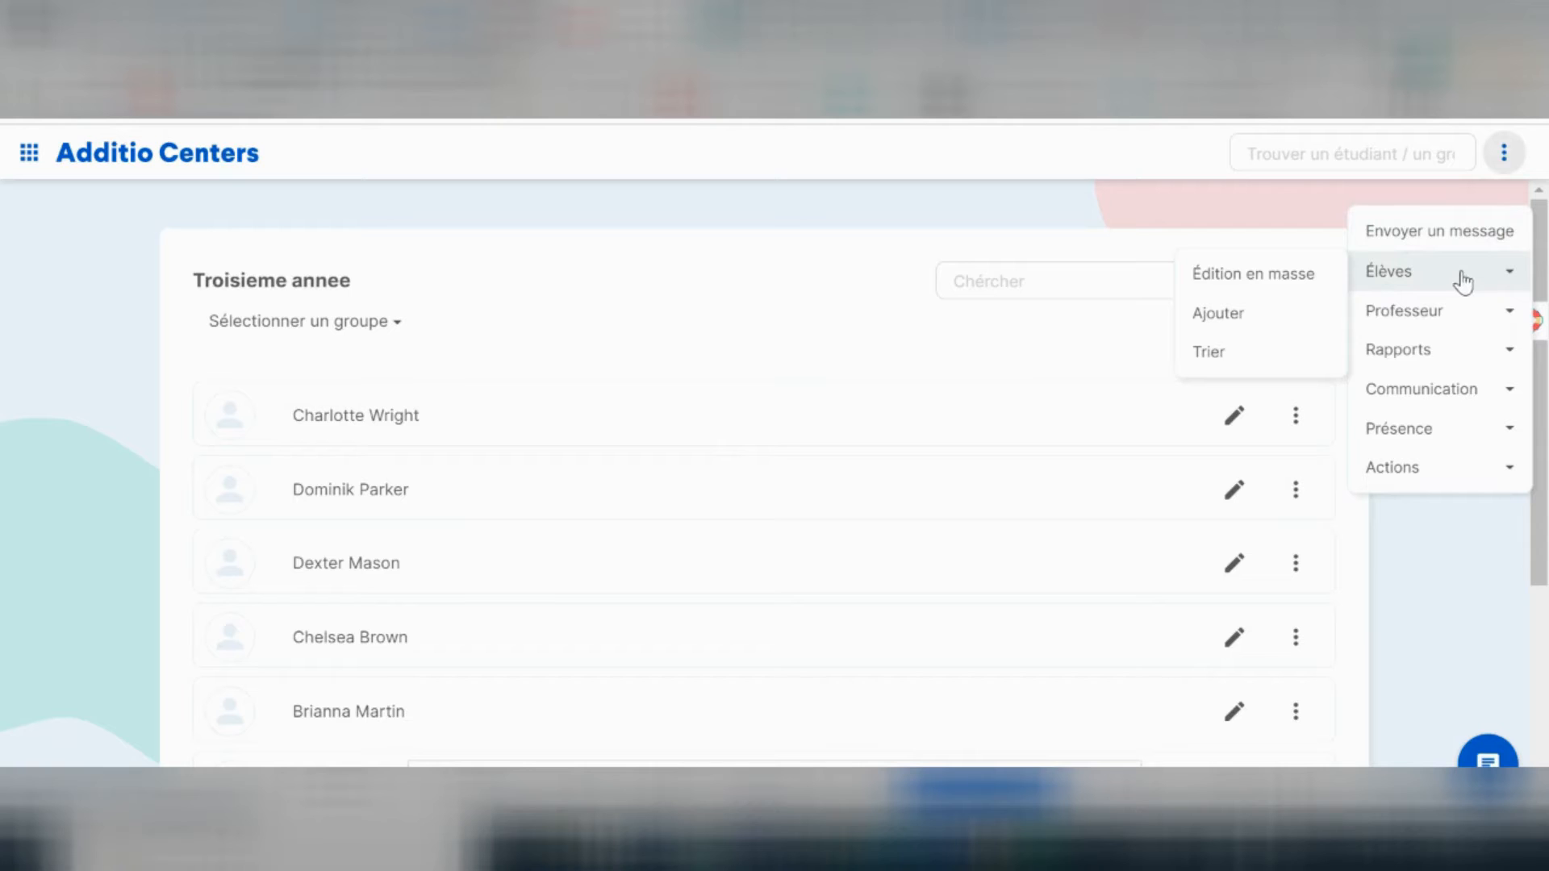
{"action": "left_click", "coordinate": [1292, 289]}
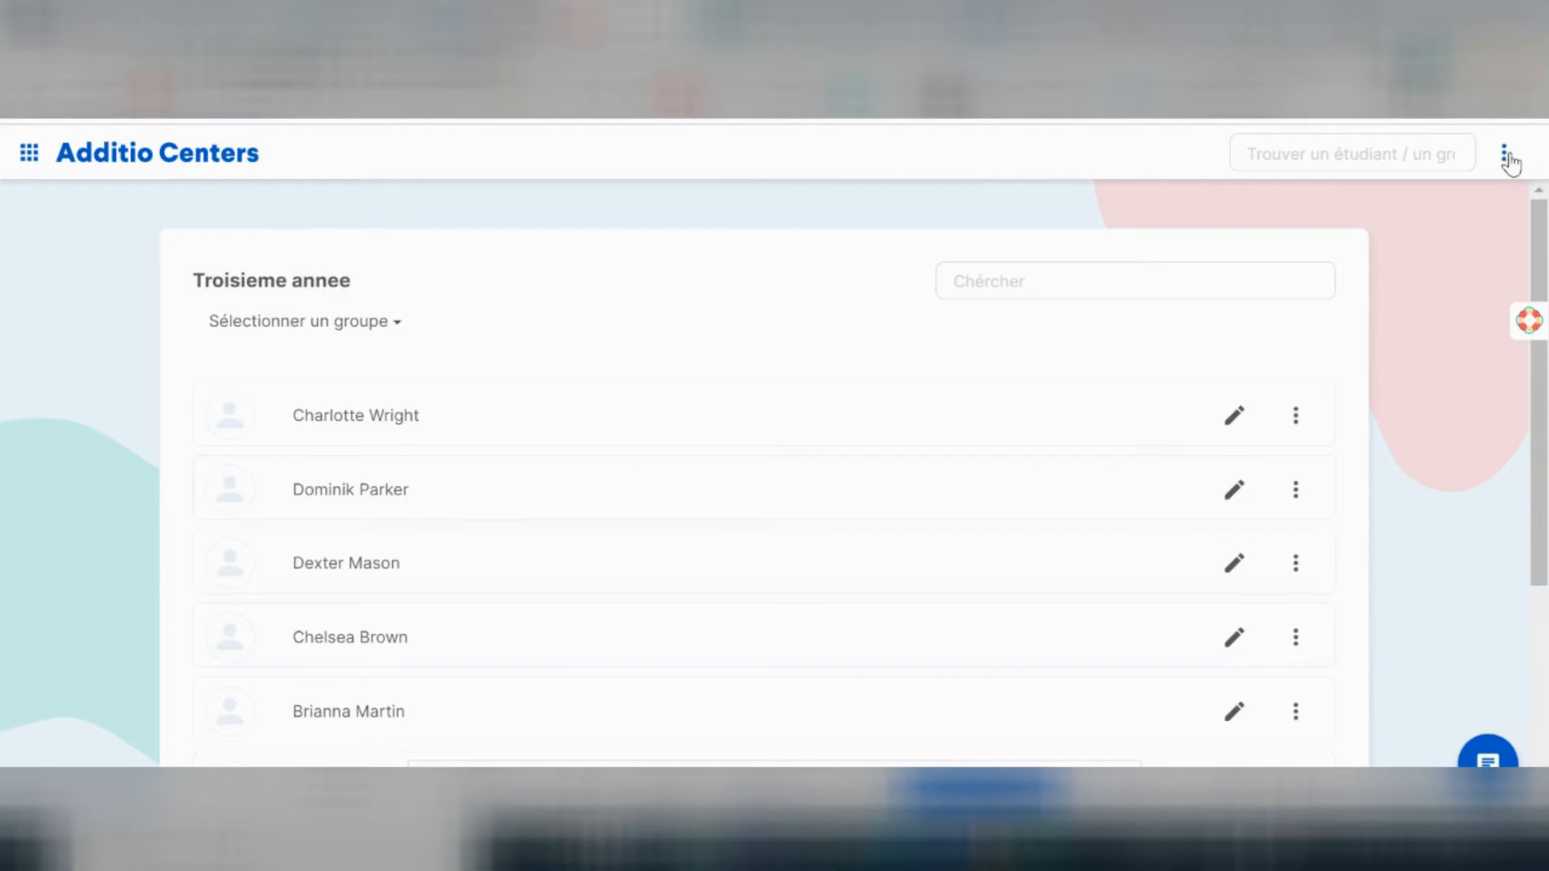
{"action": "left_click", "coordinate": [1504, 155]}
{"action": "mouse_move", "coordinate": [1444, 283]}
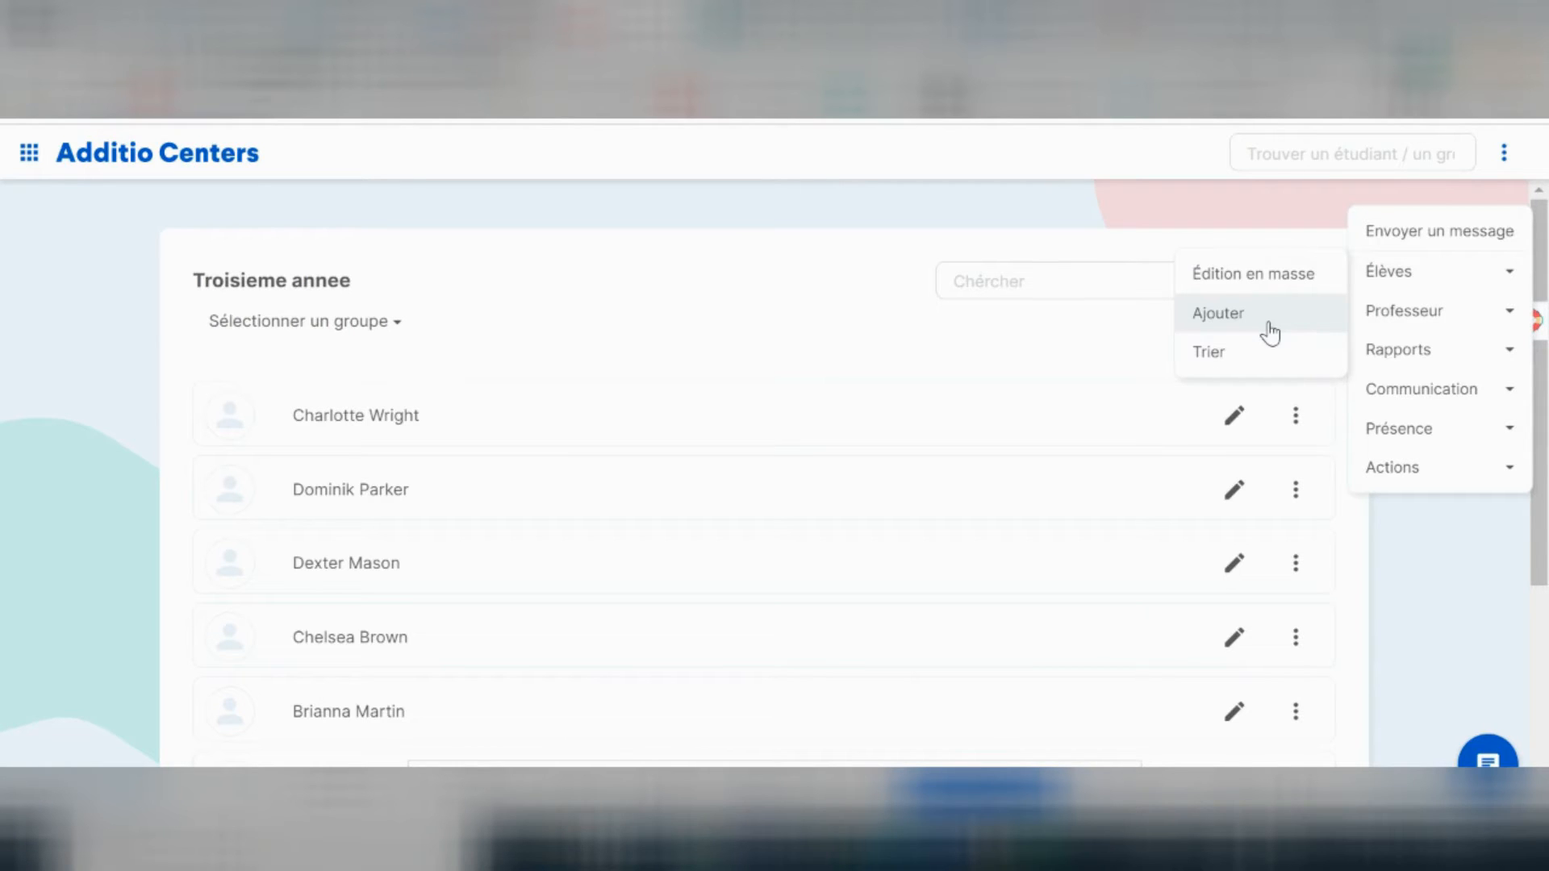
{"action": "left_click", "coordinate": [726, 388]}
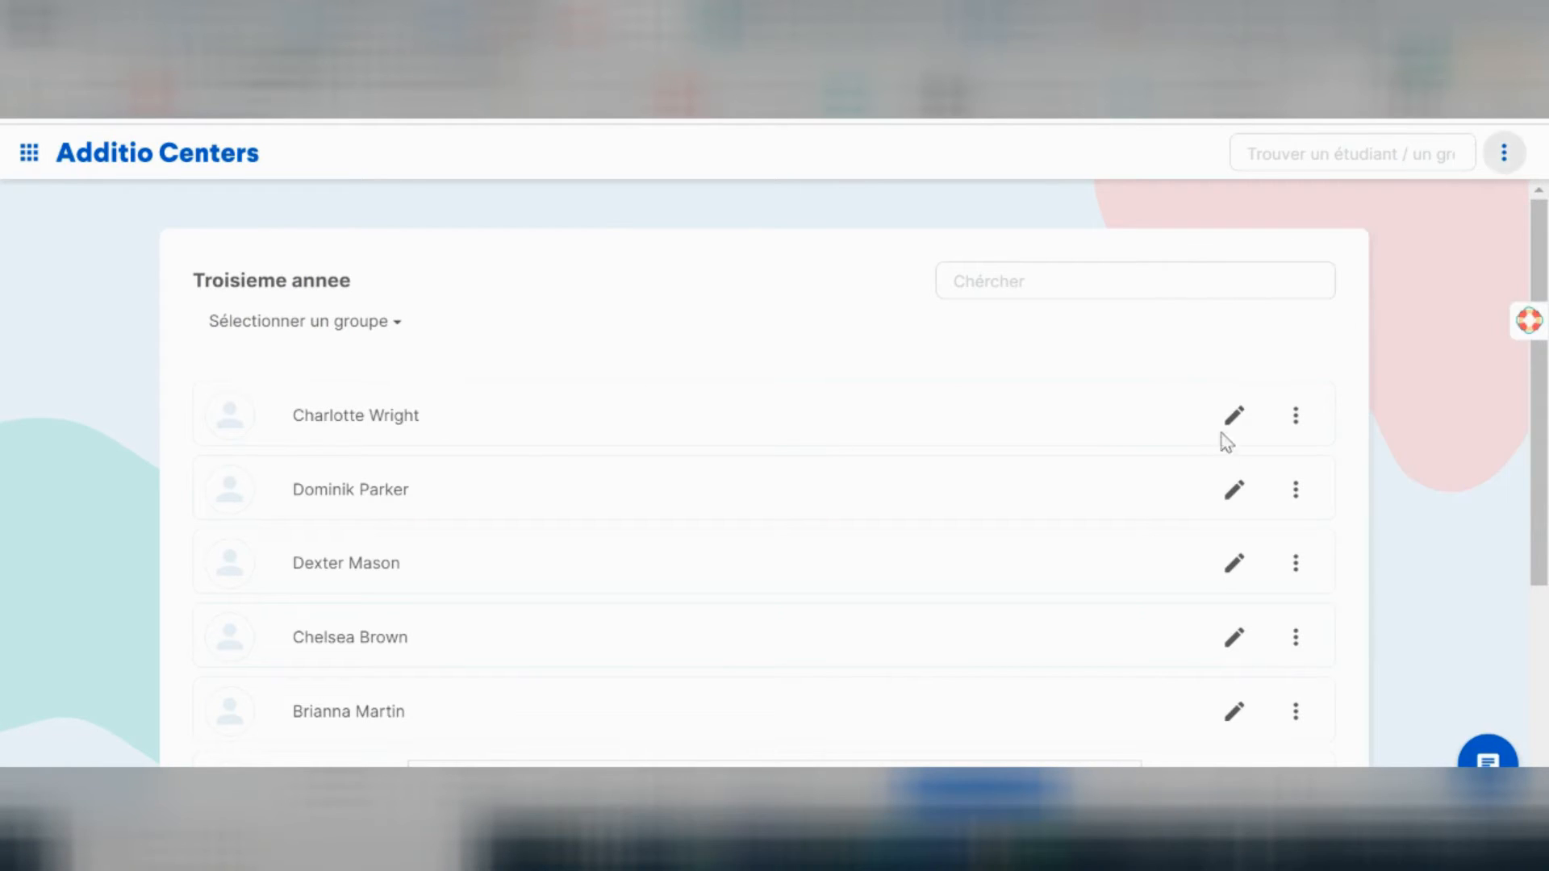
Examine the first student's personal information, available actions and image upload, and close the record without saving.
{"action": "left_click", "coordinate": [1234, 418]}
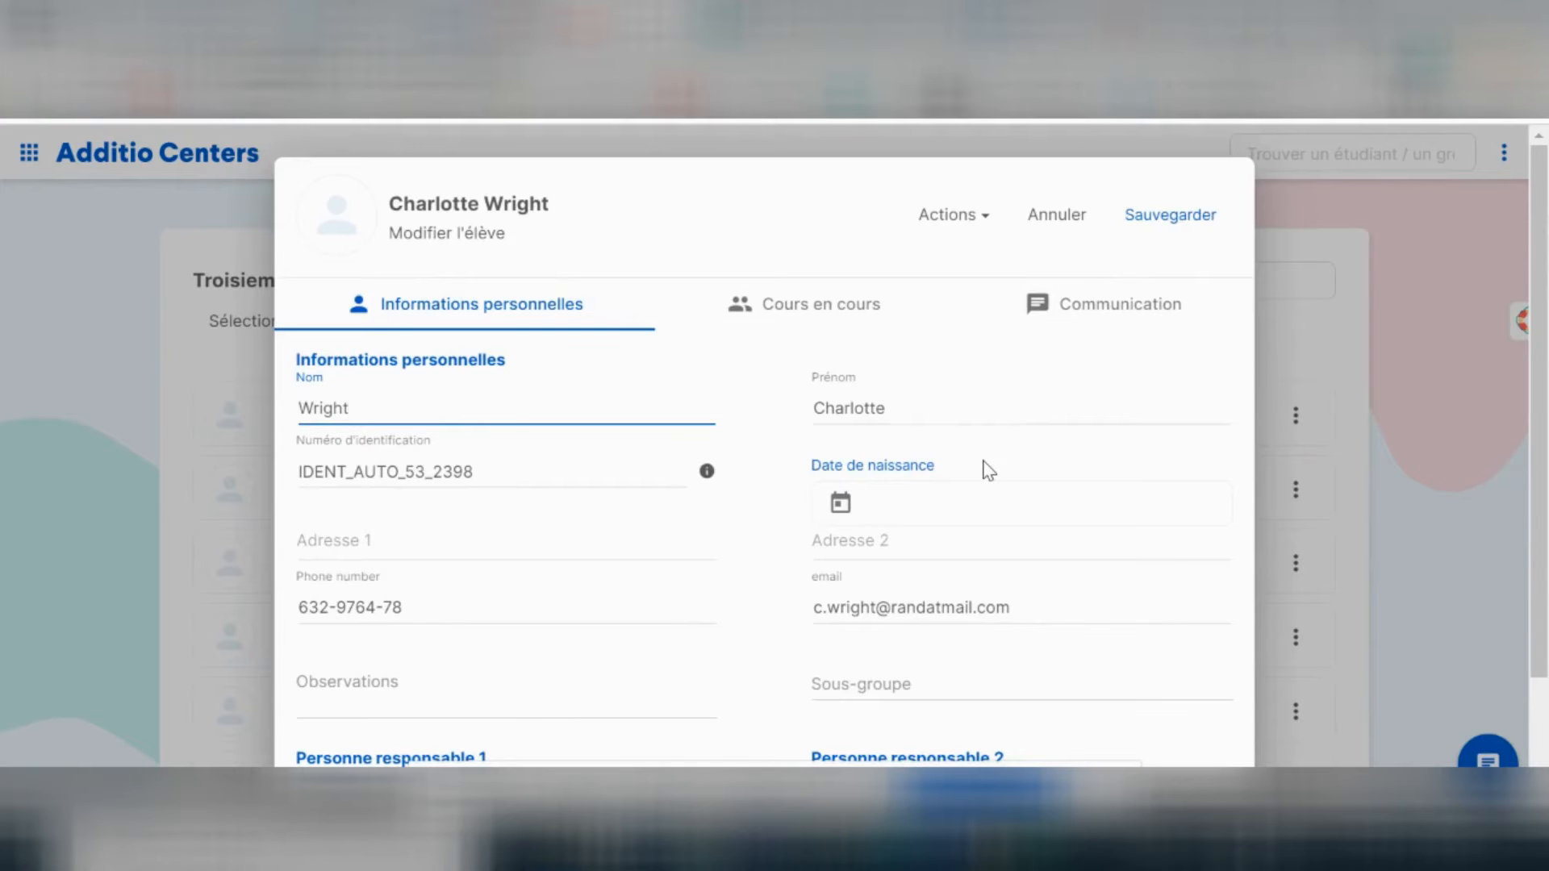
{"action": "scroll", "coordinate": [992, 355], "scroll_direction": "down", "scroll_amount": 2}
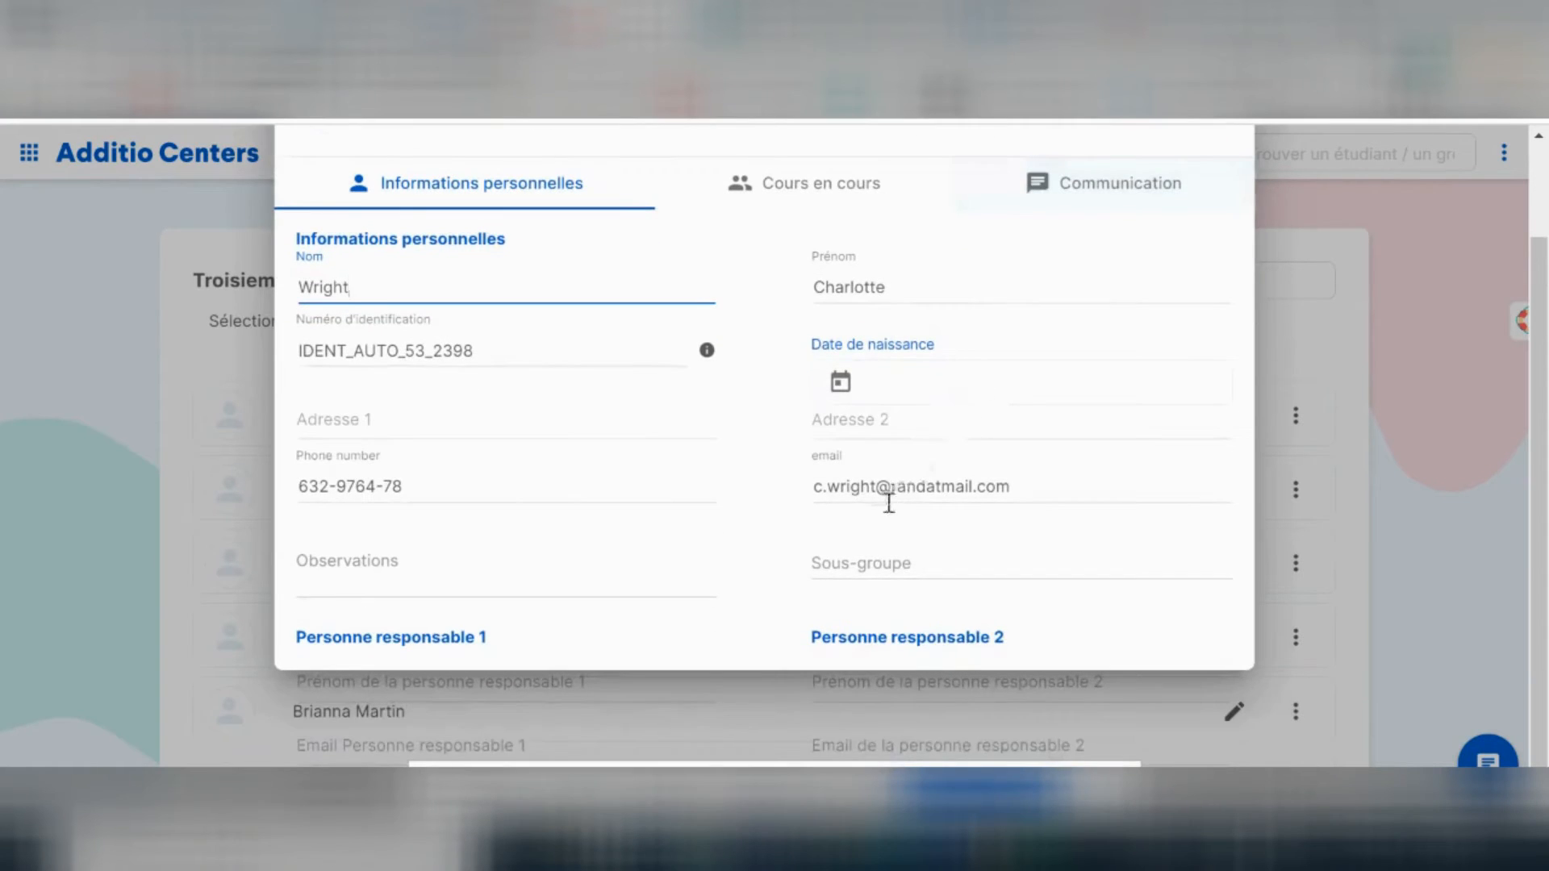
{"action": "scroll", "coordinate": [607, 549], "scroll_direction": "up", "scroll_amount": 1}
{"action": "scroll", "coordinate": [617, 535], "scroll_direction": "down", "scroll_amount": 2}
{"action": "scroll", "coordinate": [647, 526], "scroll_direction": "up", "scroll_amount": 2}
{"action": "left_click", "coordinate": [984, 224]}
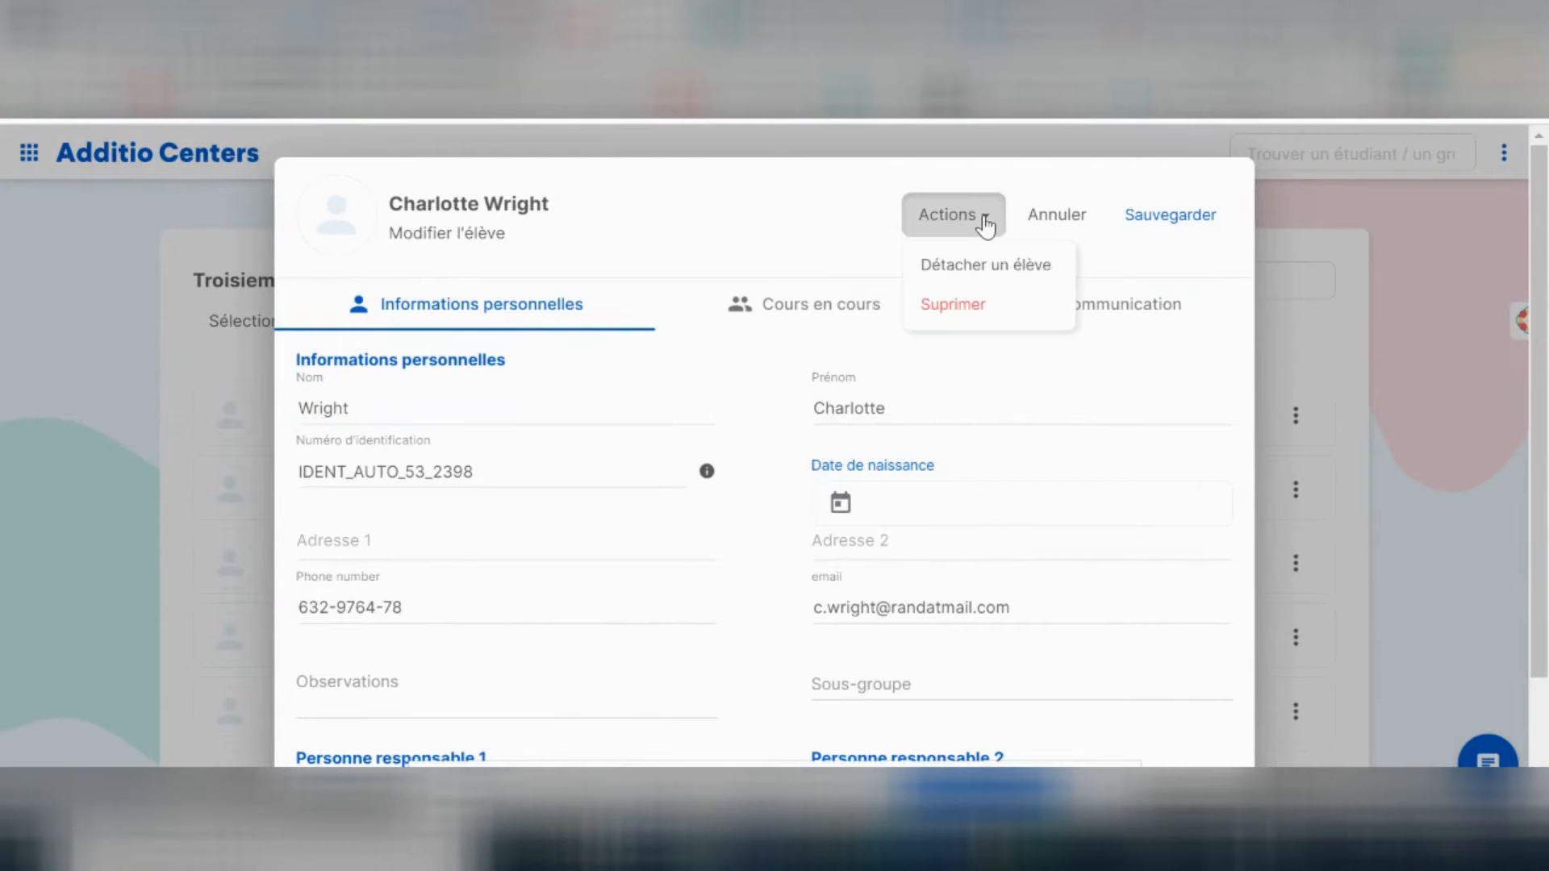
{"action": "left_click", "coordinate": [984, 224]}
{"action": "mouse_move", "coordinate": [335, 236]}
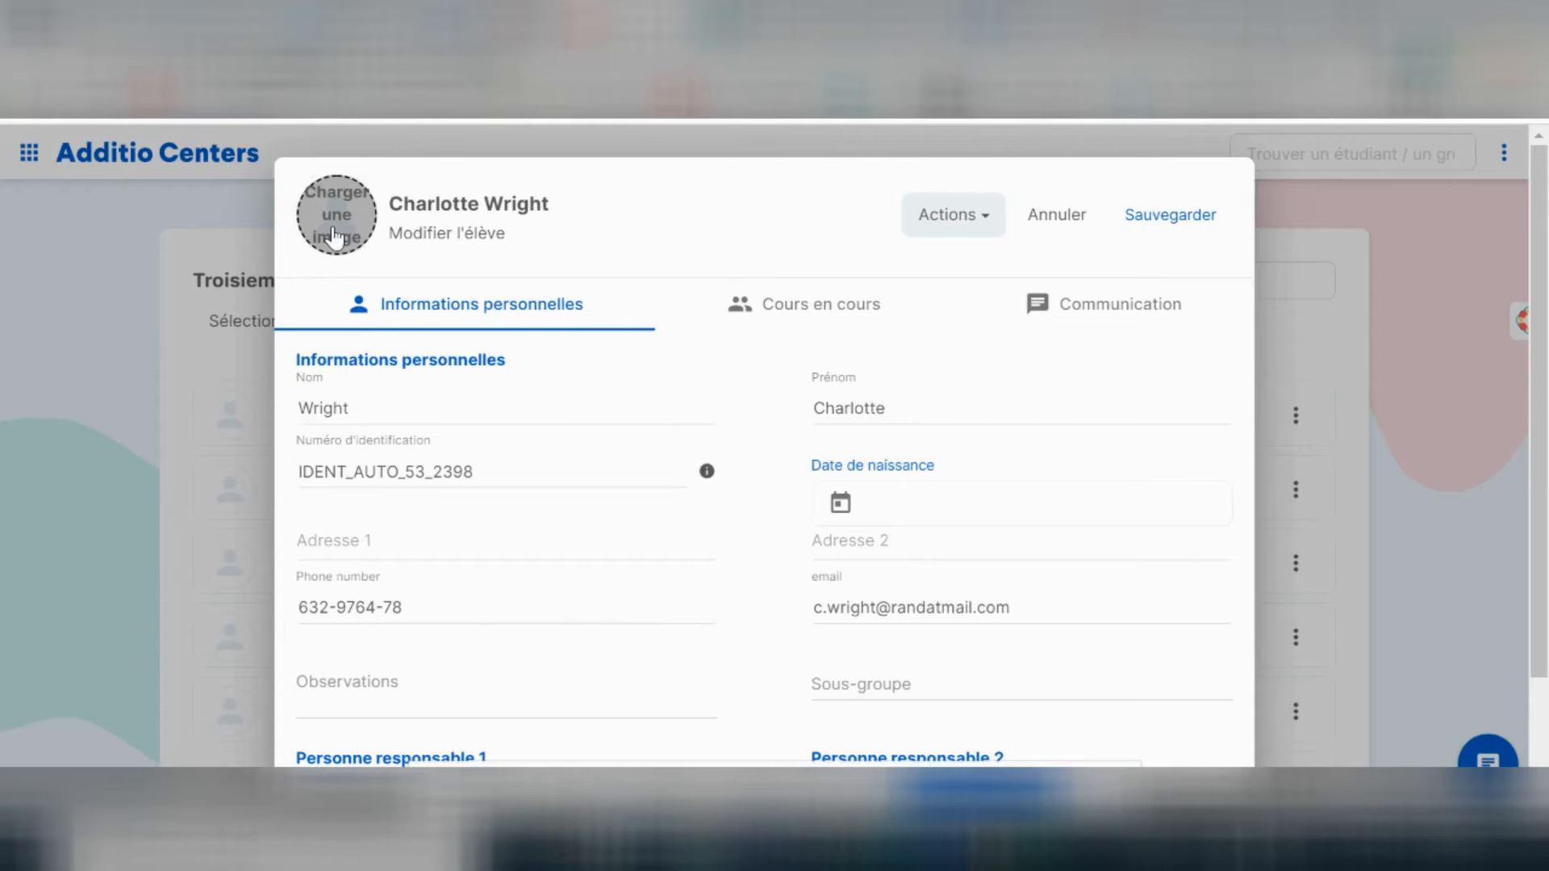
{"action": "left_click", "coordinate": [334, 235]}
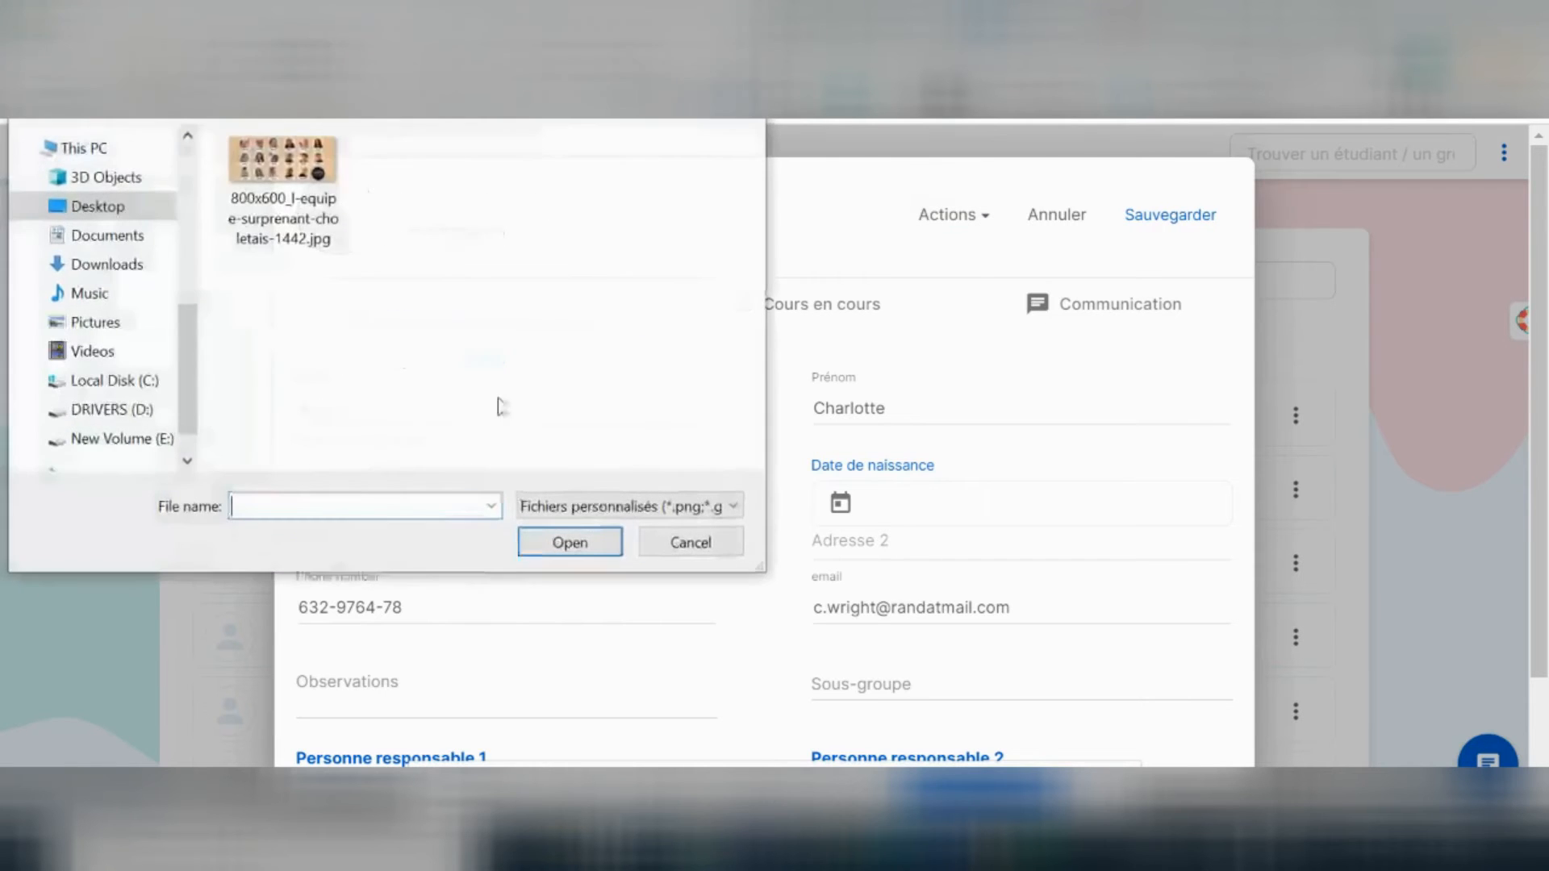
{"action": "key", "text": "Escape"}
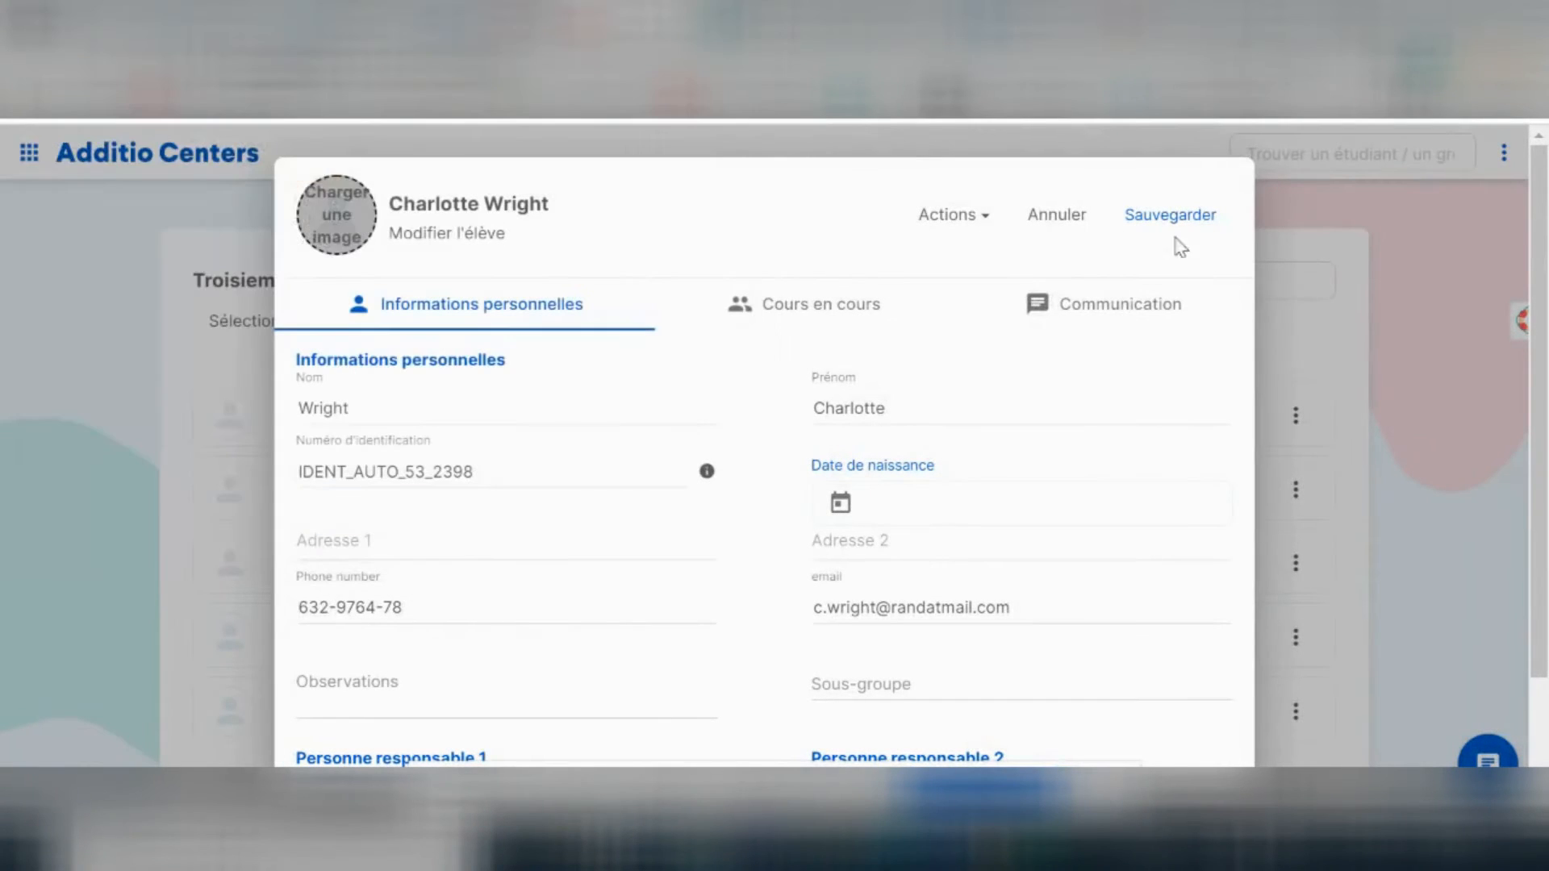
{"action": "left_click", "coordinate": [1073, 226]}
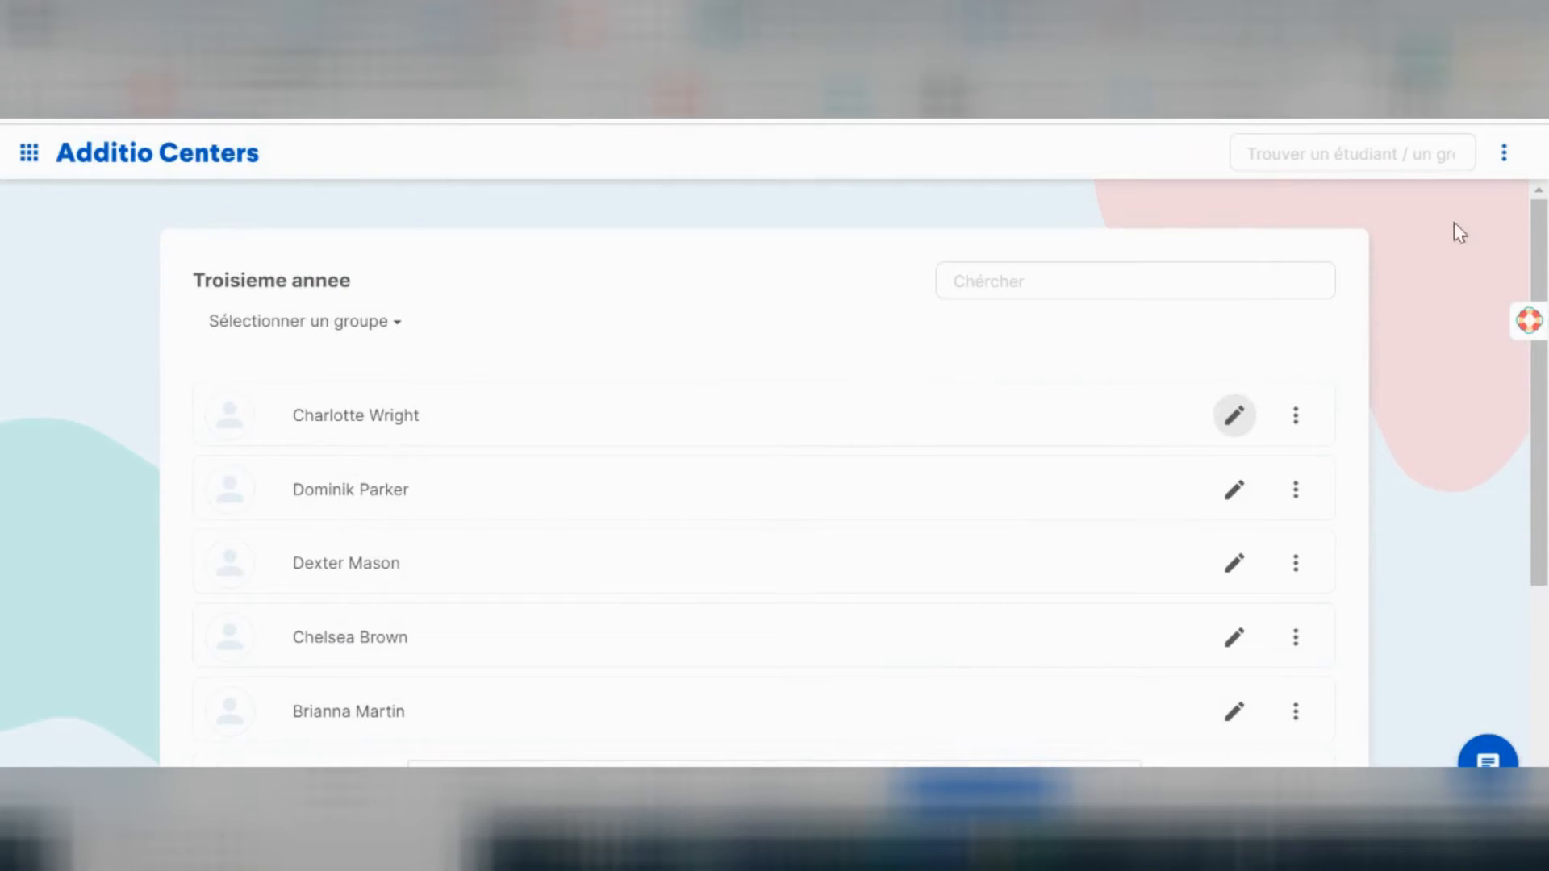
Examine the group's teacher assignment options, the Troisieme annee group's edit settings, and the options for the base groups overview.
{"action": "left_click", "coordinate": [1505, 153]}
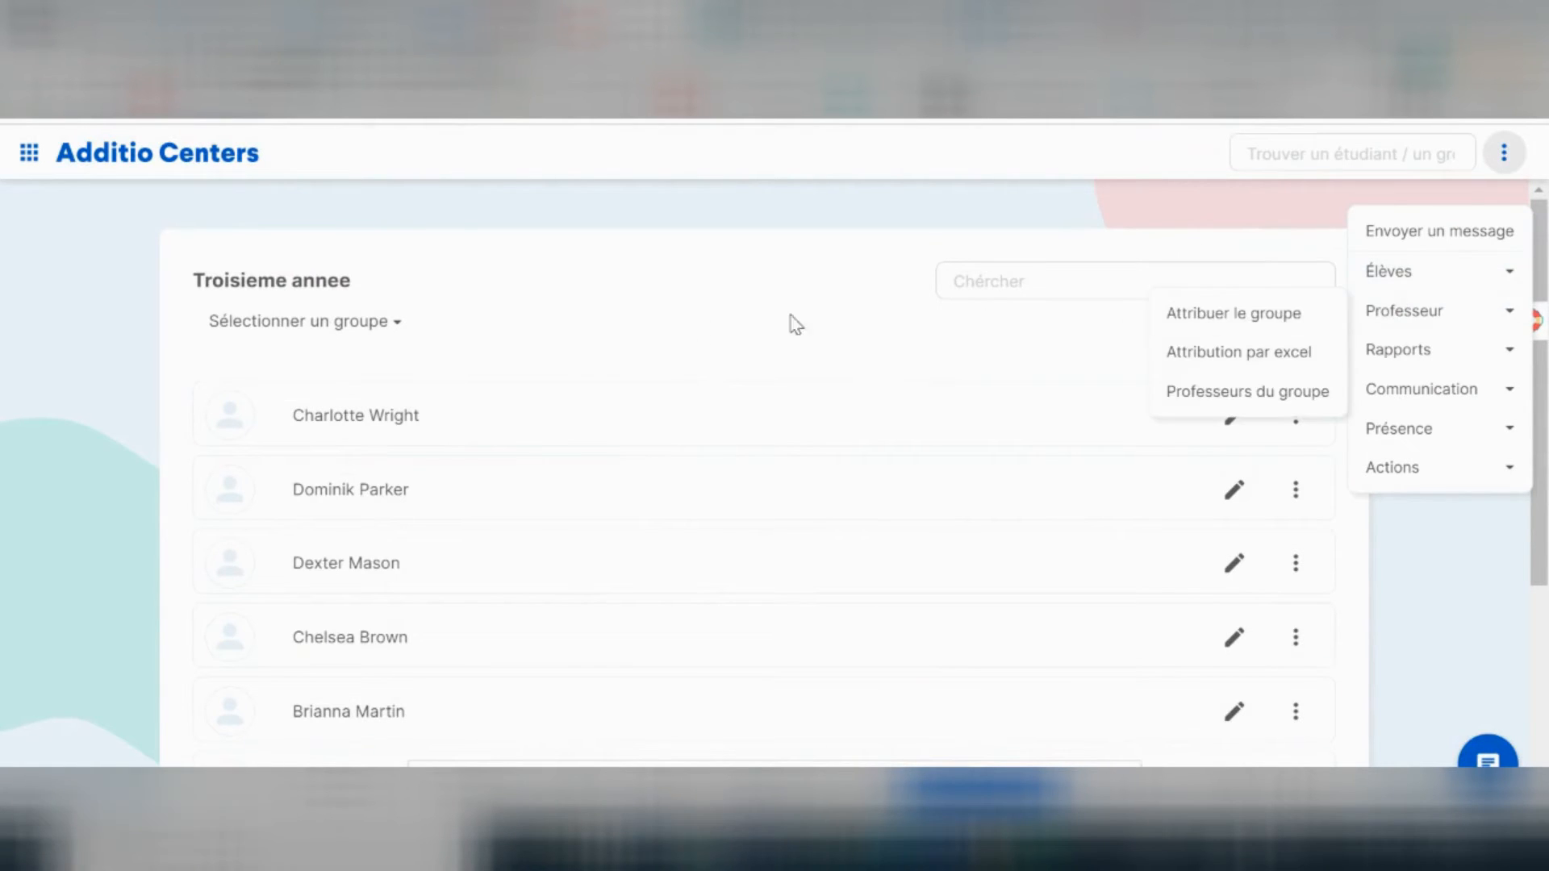
{"action": "left_click", "coordinate": [478, 238]}
{"action": "left_click", "coordinate": [25, 60]}
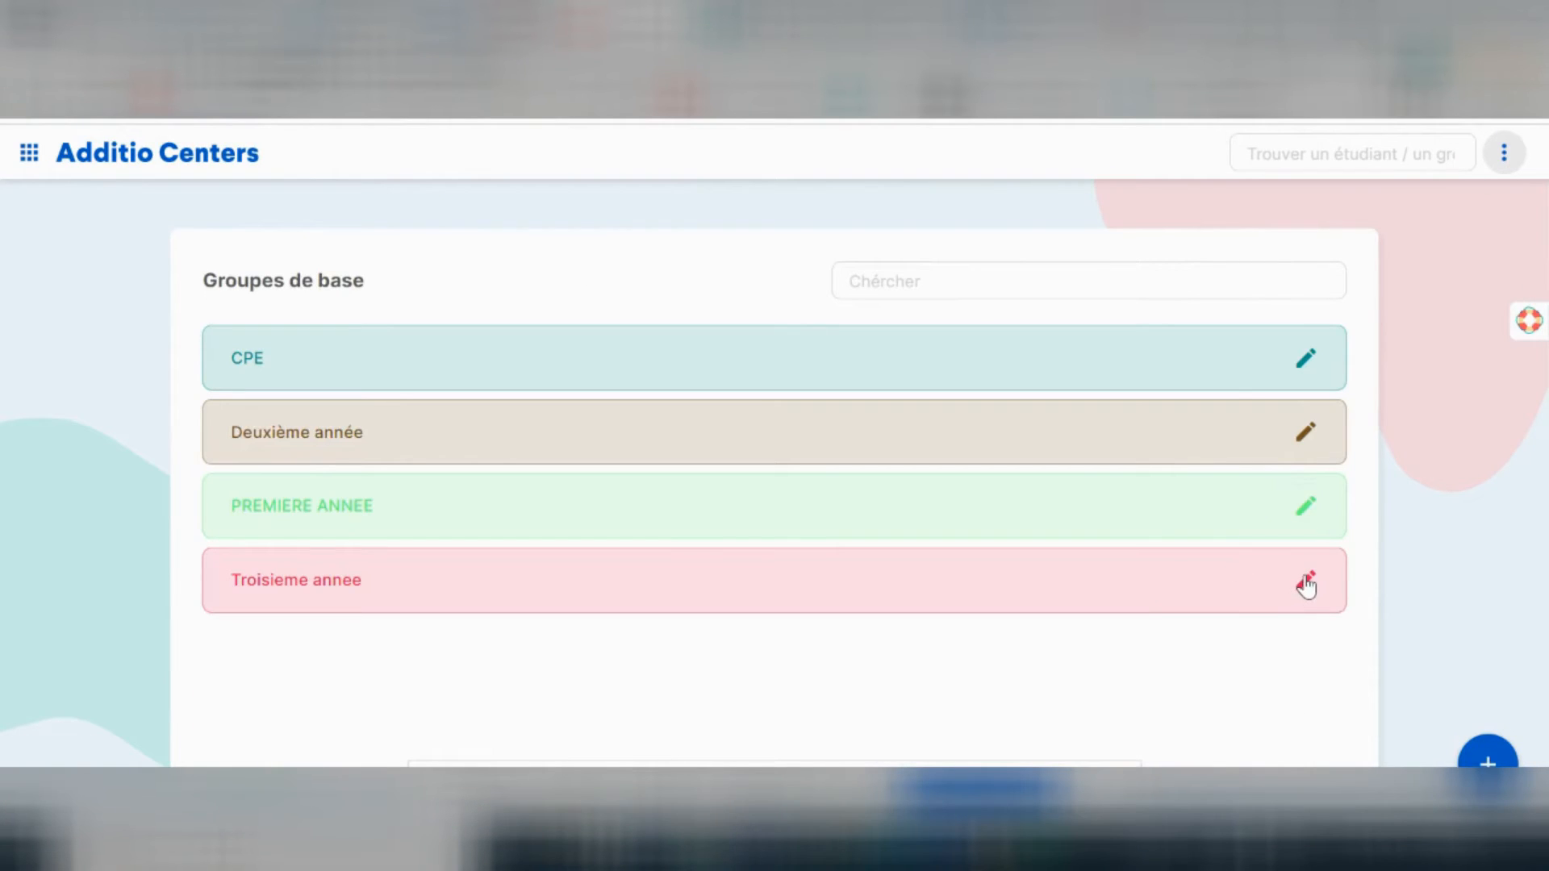
{"action": "left_click", "coordinate": [1307, 583]}
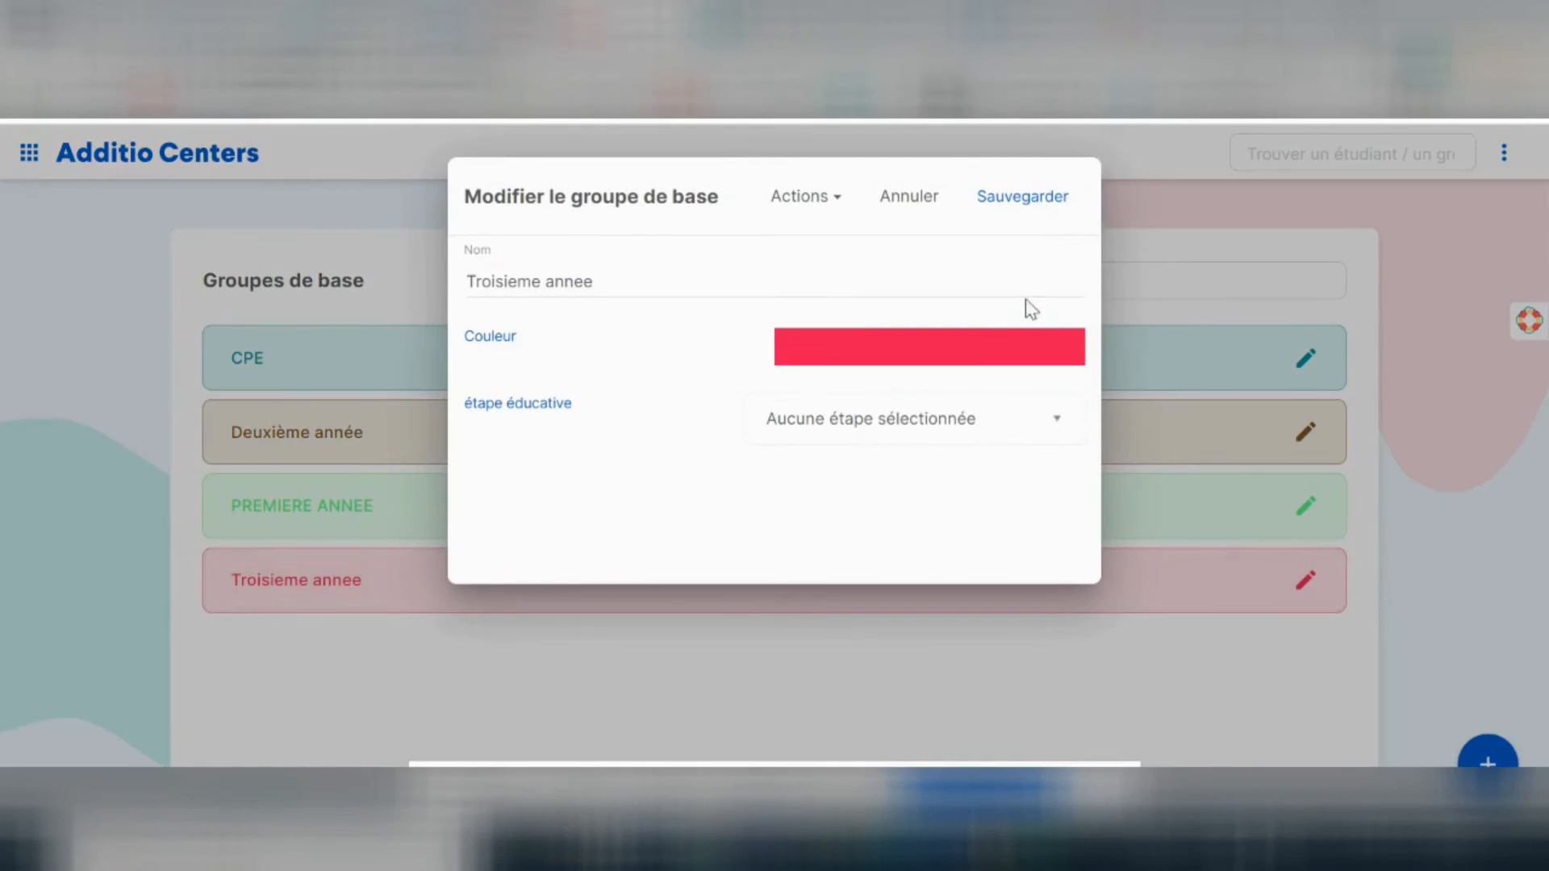
{"action": "left_click", "coordinate": [909, 199]}
{"action": "left_click", "coordinate": [1504, 157]}
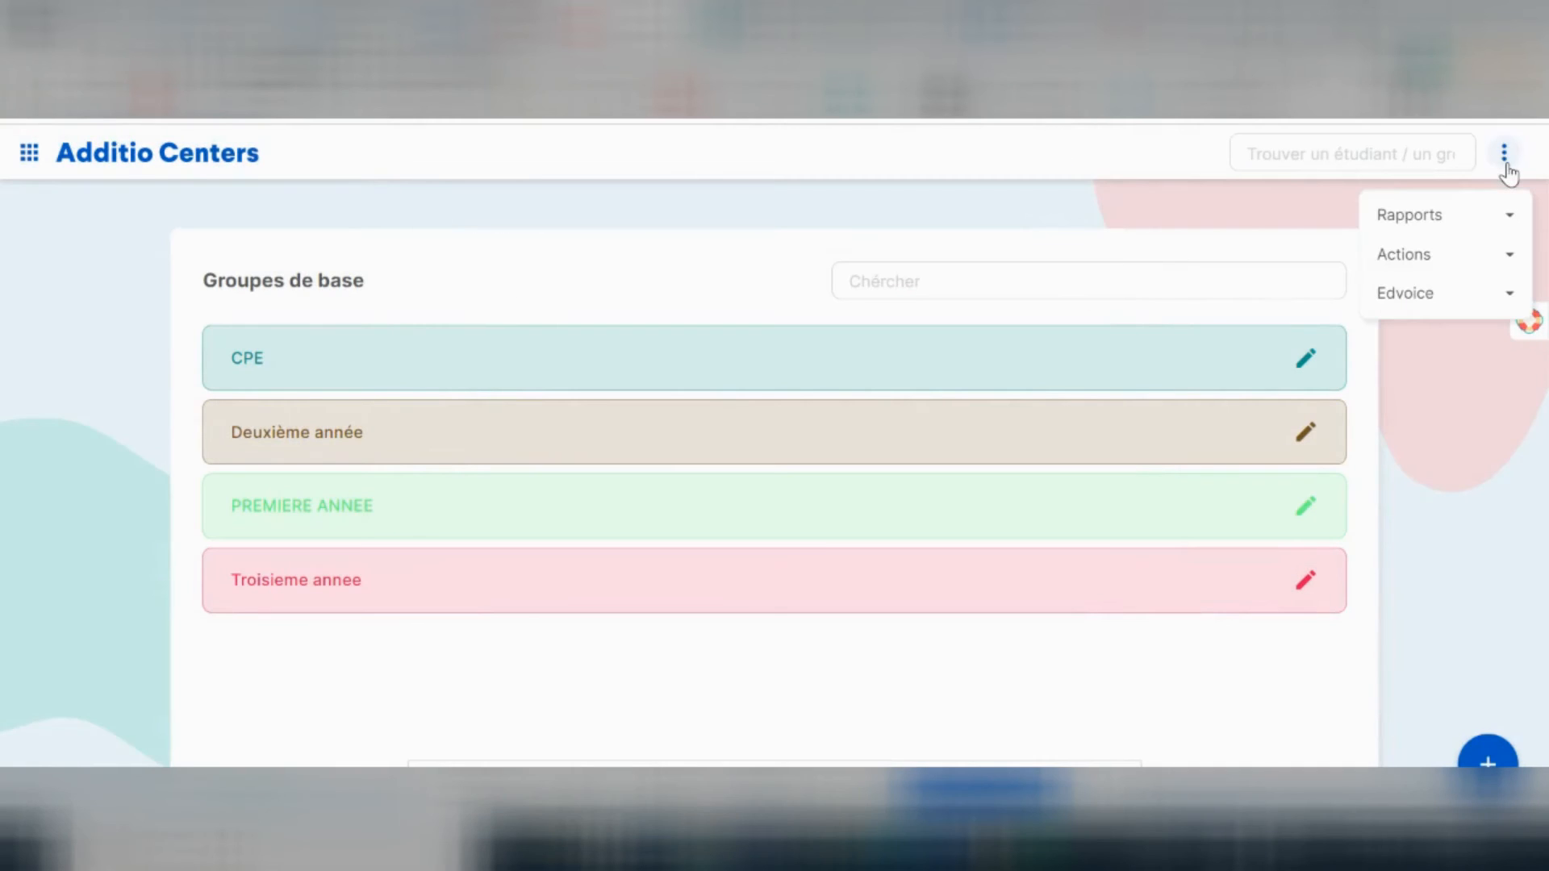
Reopen the Troisieme annee group and examine its student list and its student and teacher options.
{"action": "left_click", "coordinate": [1186, 593]}
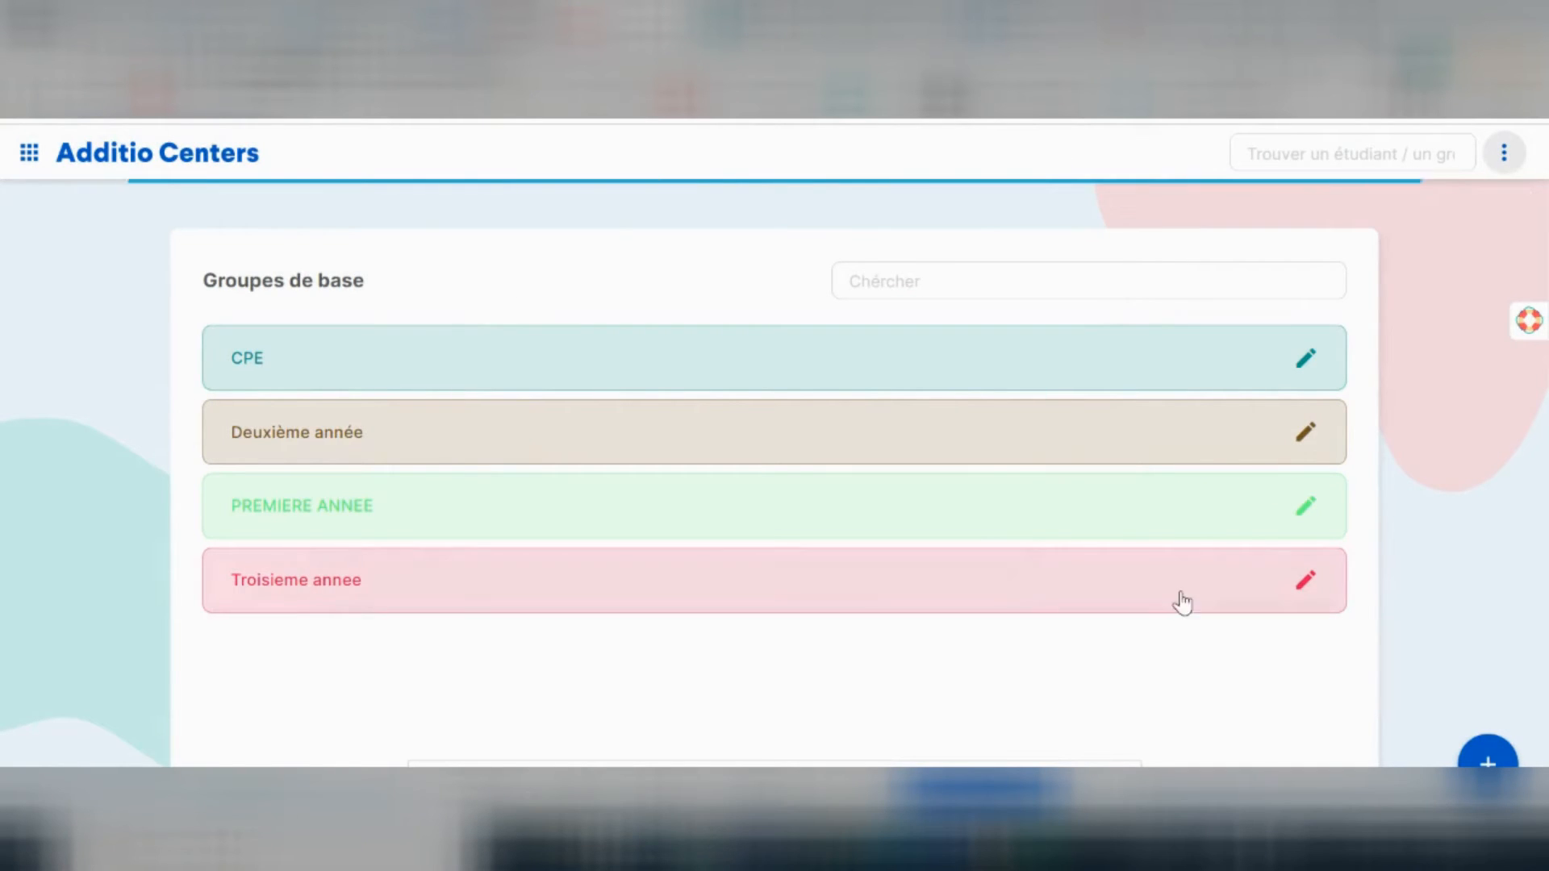
{"action": "scroll", "coordinate": [1393, 443], "scroll_direction": "down", "scroll_amount": 3}
{"action": "scroll", "coordinate": [1388, 464], "scroll_direction": "up", "scroll_amount": 3}
{"action": "left_click", "coordinate": [1505, 153]}
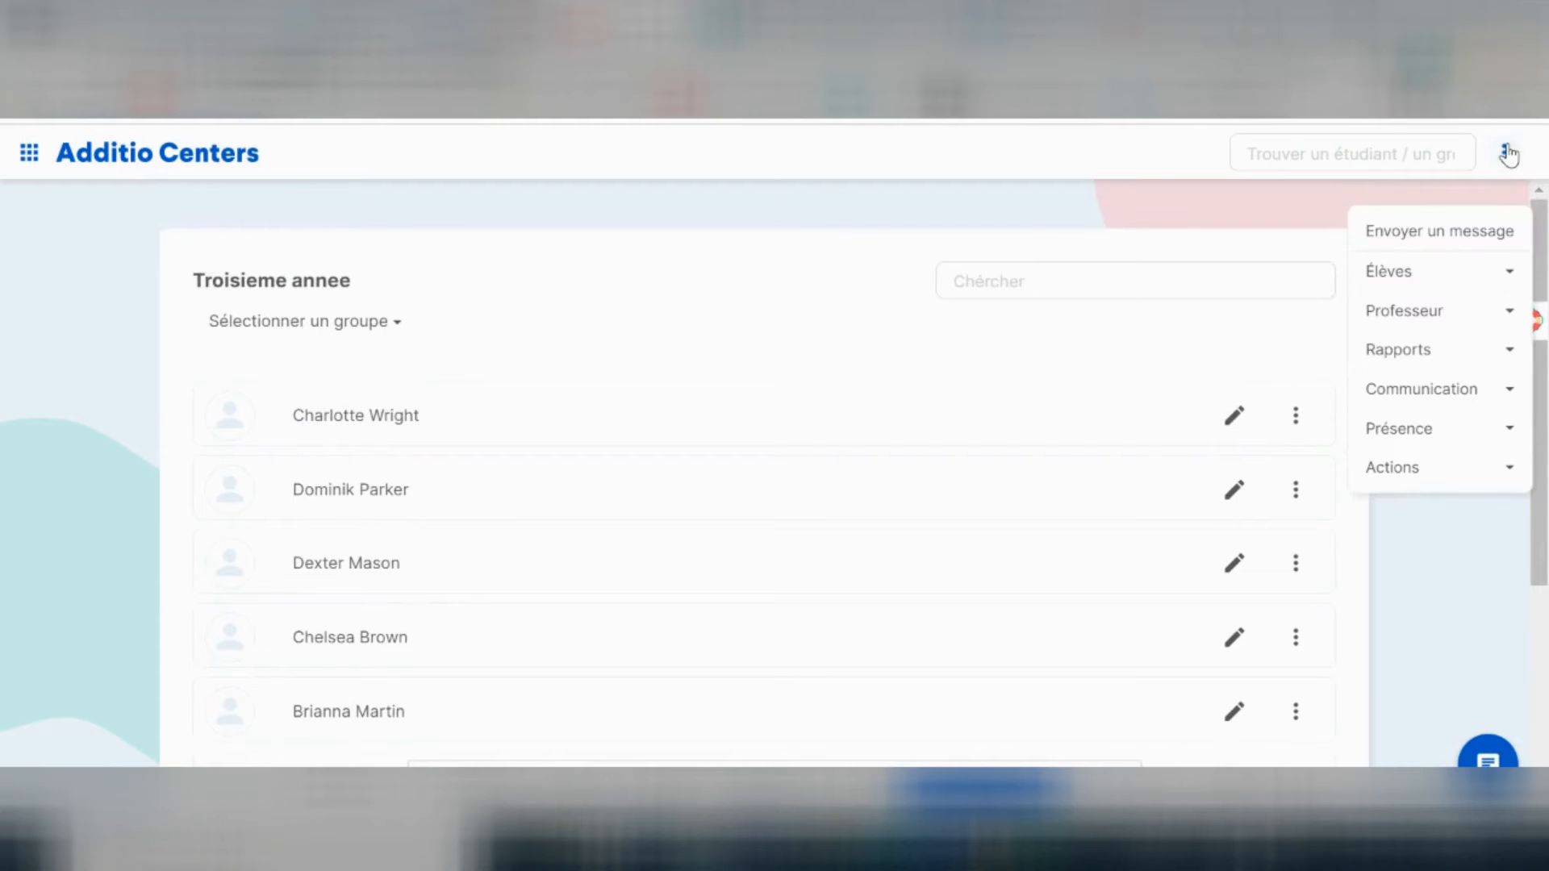
{"action": "left_click", "coordinate": [1493, 274]}
{"action": "left_click", "coordinate": [1470, 308]}
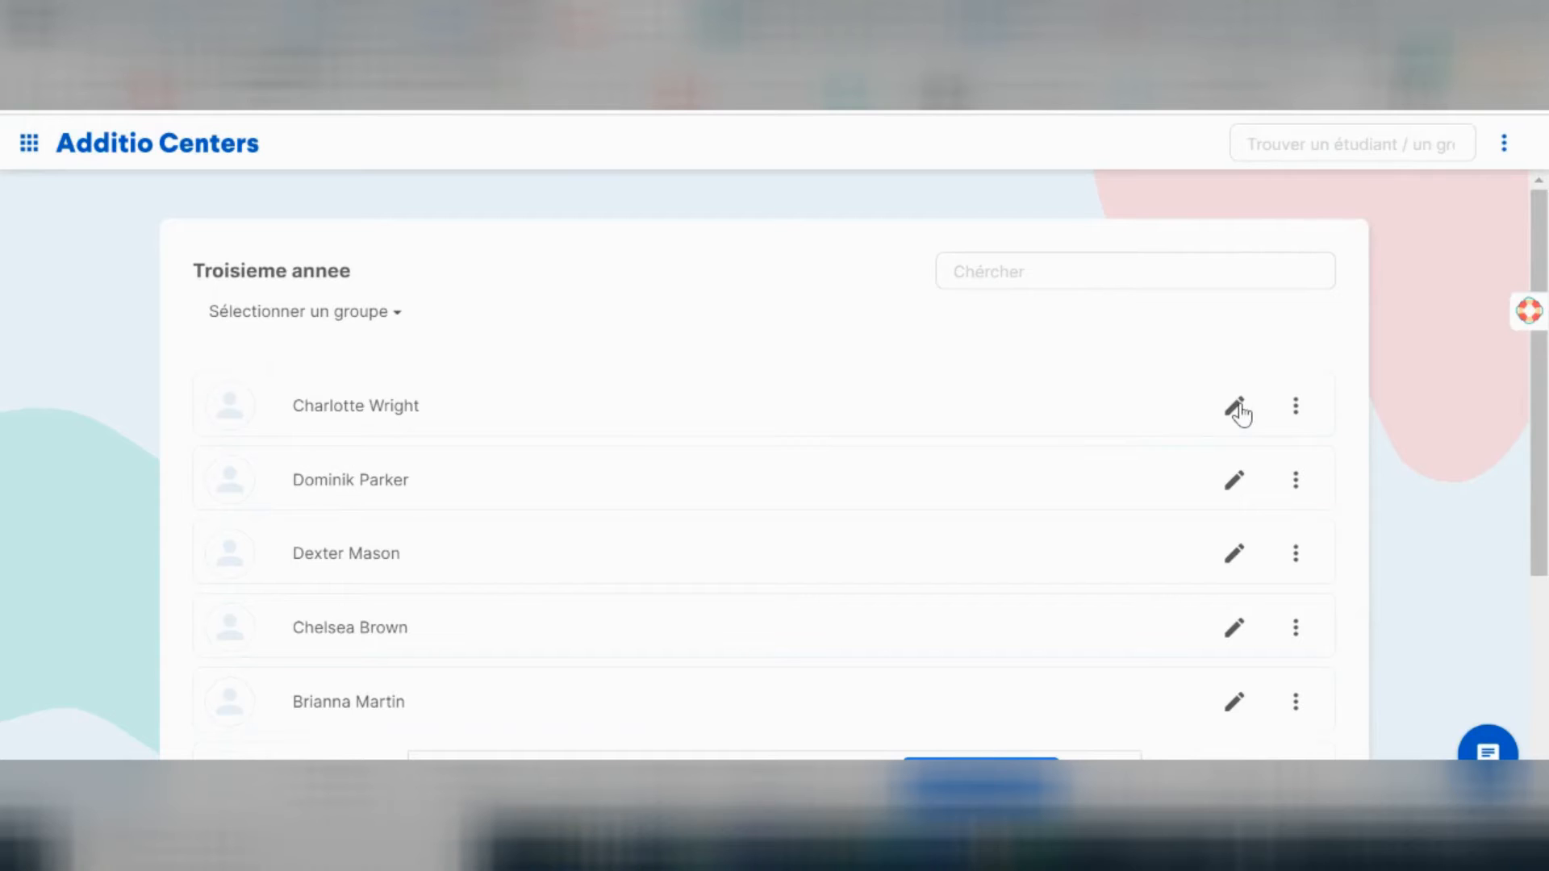
Start a group photo import with facial recognition for the students of the Troisieme annee group.
{"action": "left_click", "coordinate": [1503, 146]}
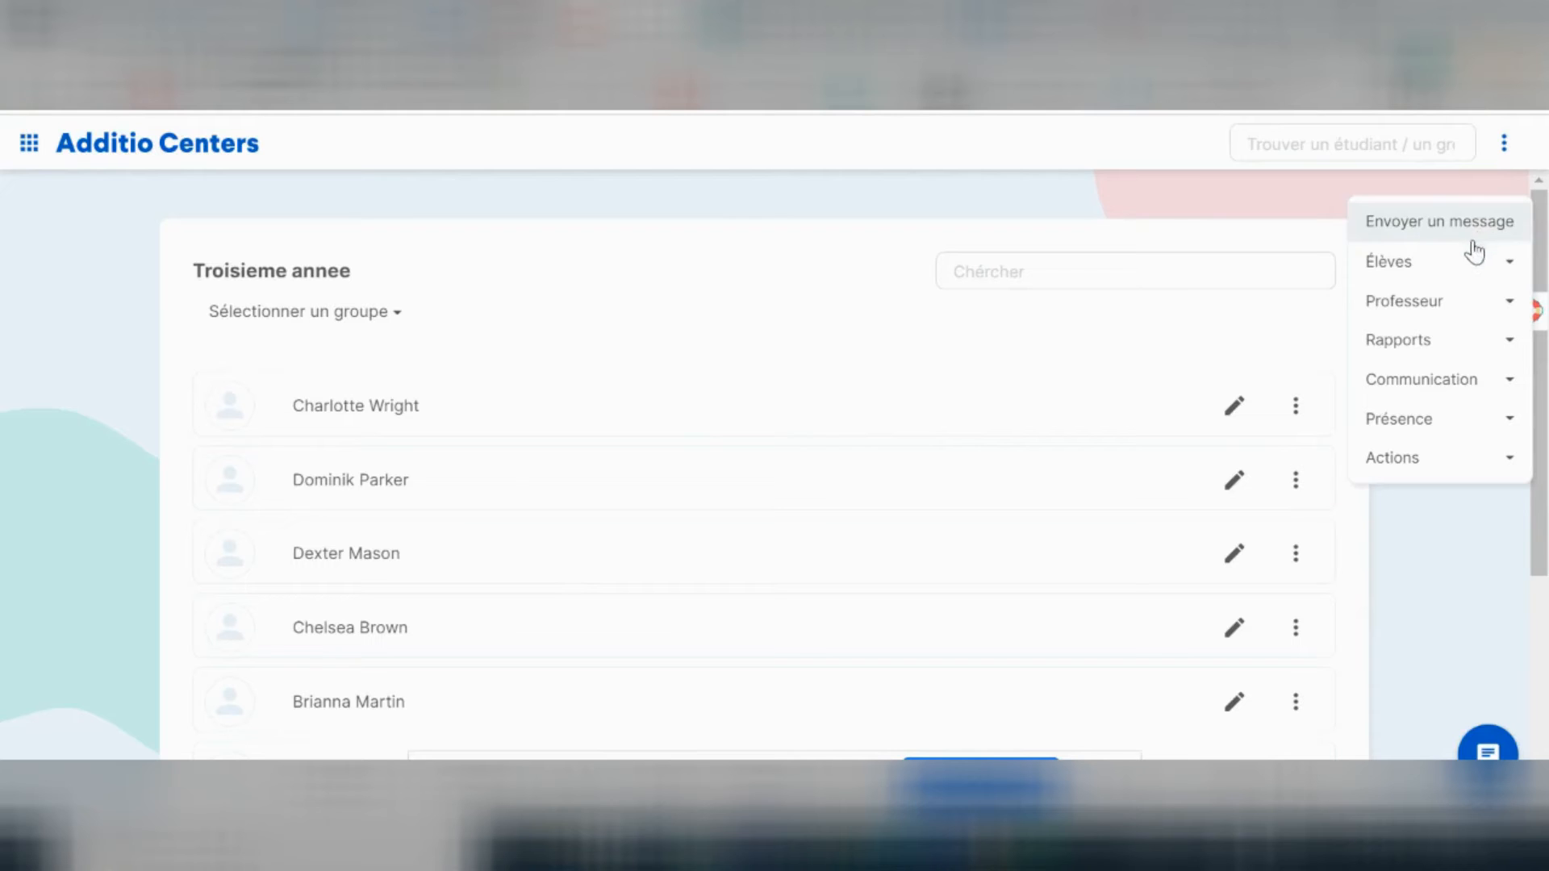
{"action": "mouse_move", "coordinate": [1473, 263]}
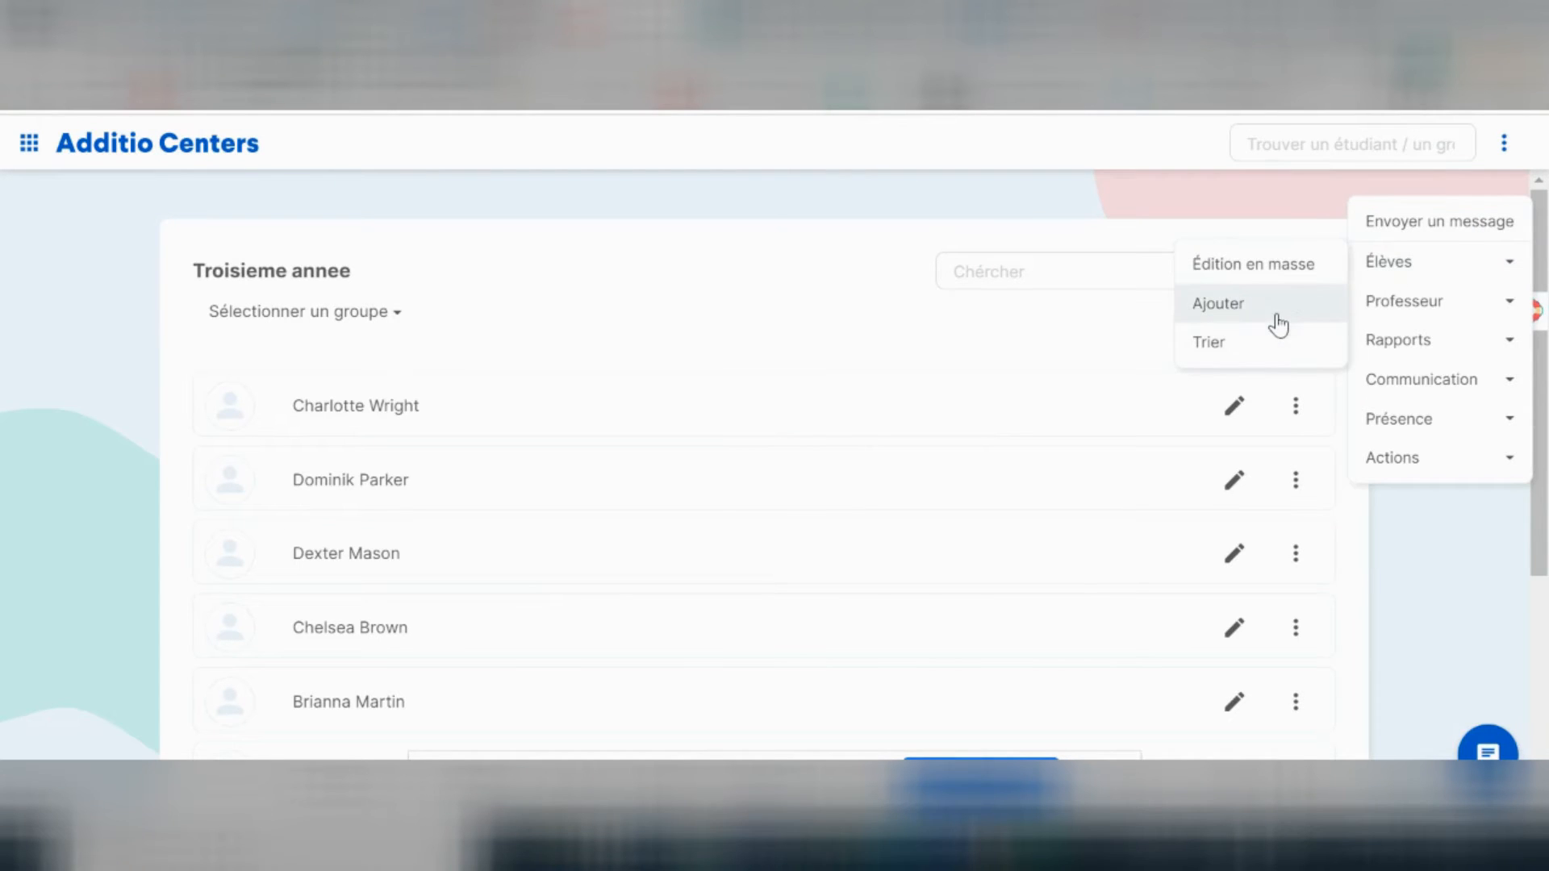
{"action": "left_click", "coordinate": [1273, 308]}
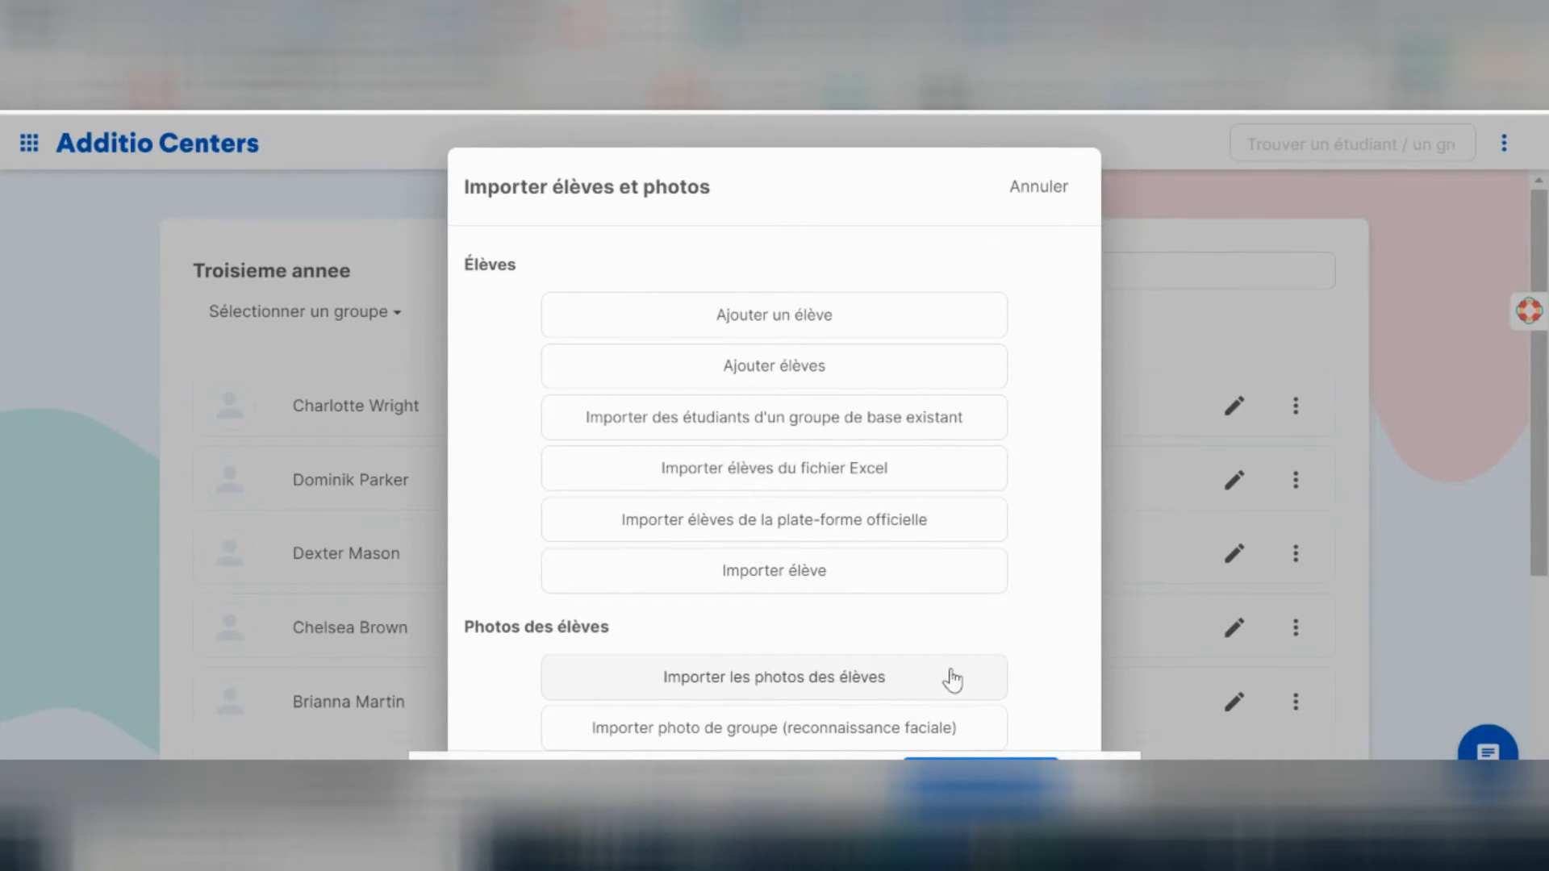
{"action": "left_click", "coordinate": [840, 734]}
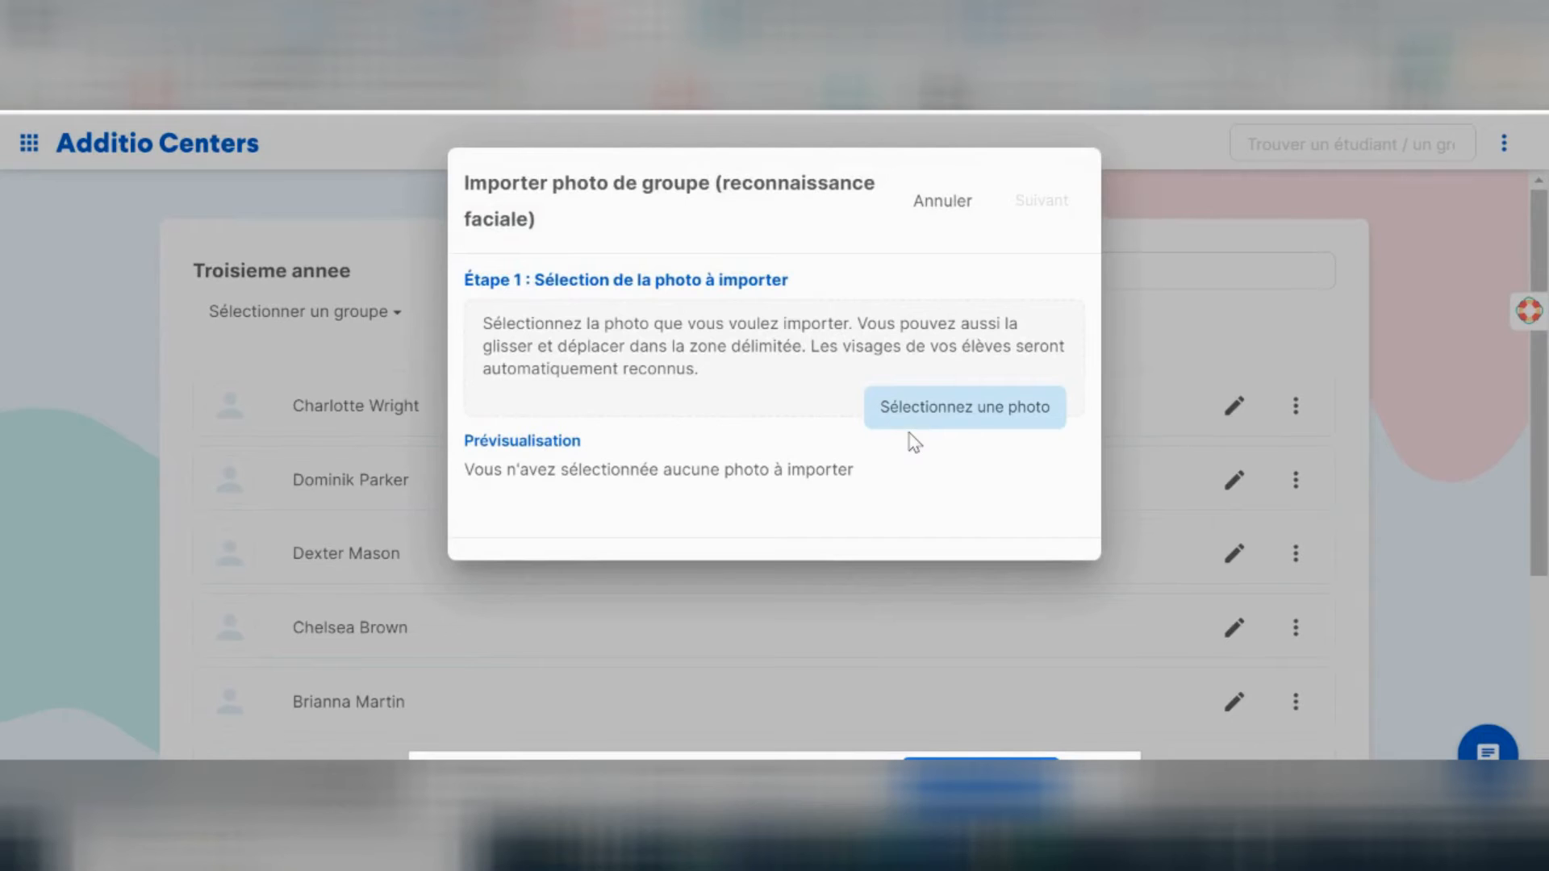
Load the photo 800x600_l-equipe-surprenant-choletais-1442.jpg from the Desktop and proceed to linking the students.
{"action": "left_click", "coordinate": [904, 422]}
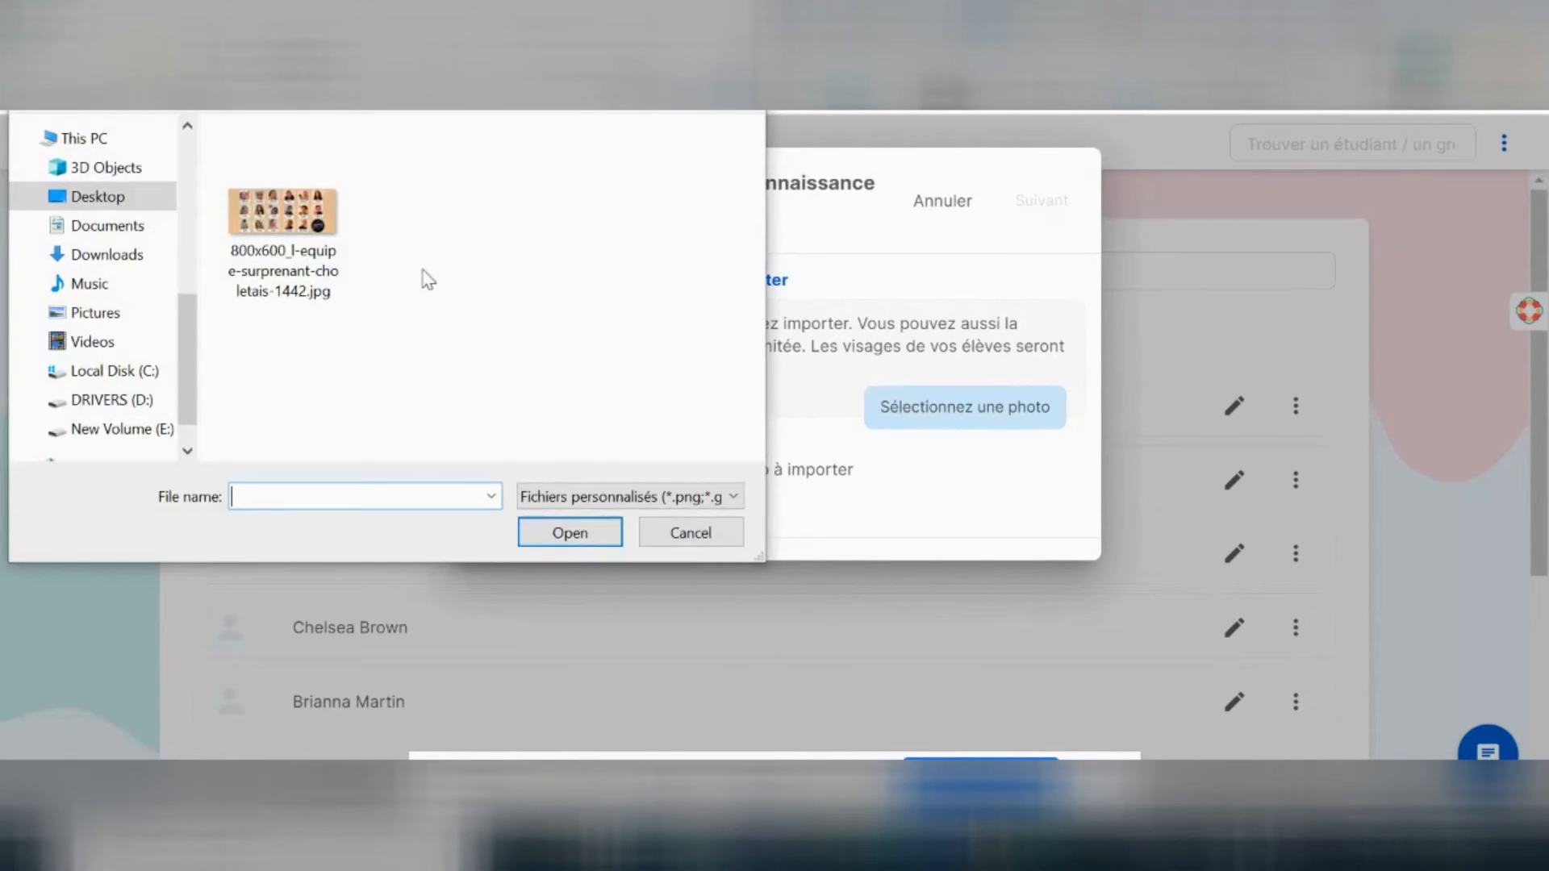
{"action": "left_click", "coordinate": [282, 234]}
{"action": "left_click", "coordinate": [588, 532]}
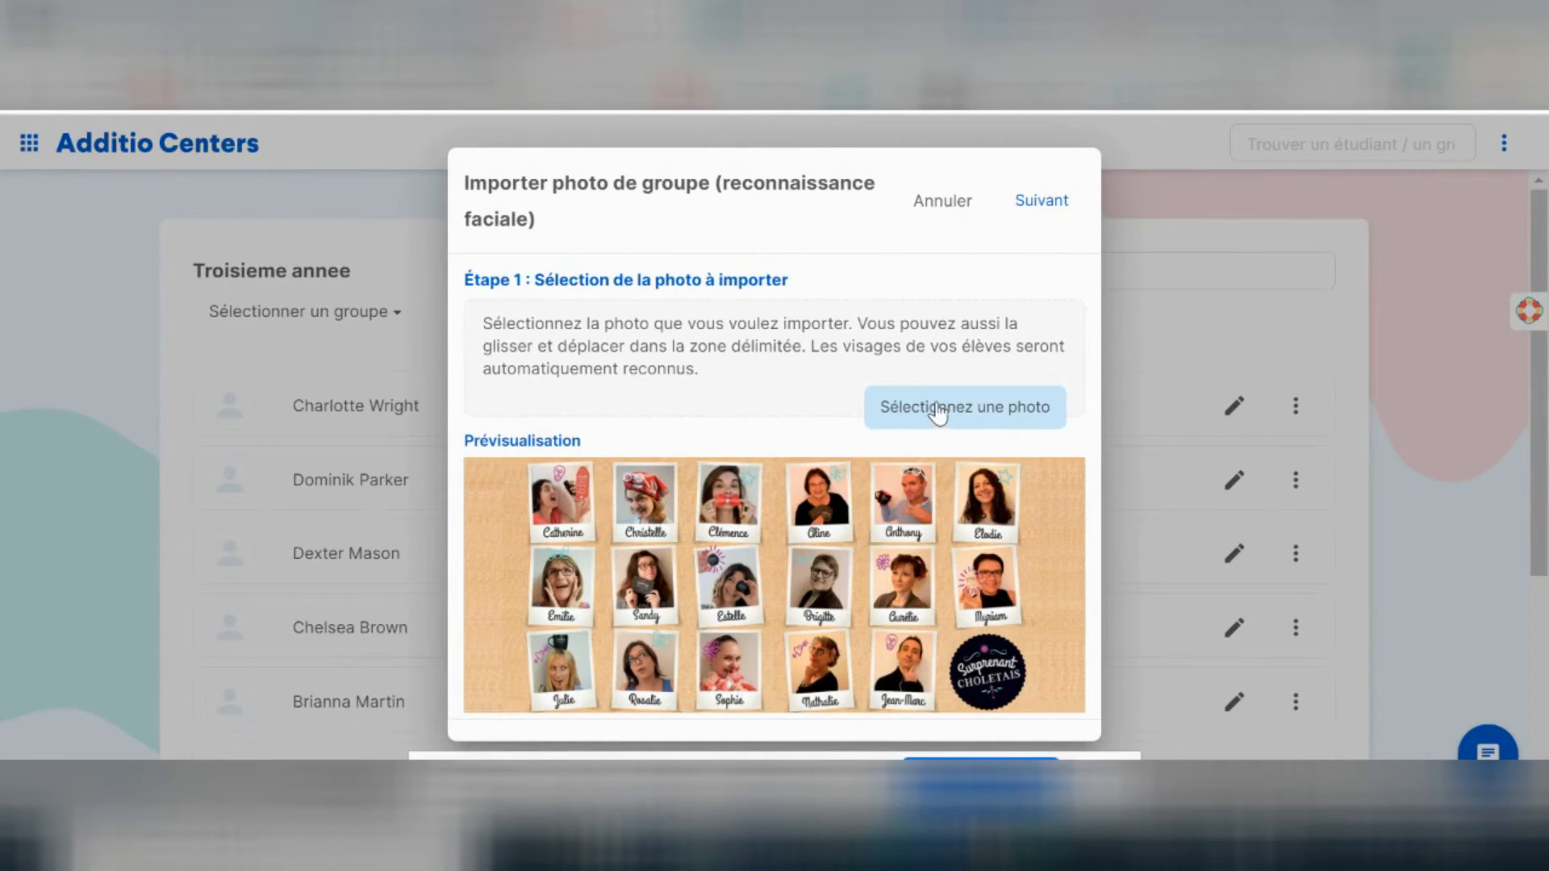
{"action": "left_click", "coordinate": [1040, 214]}
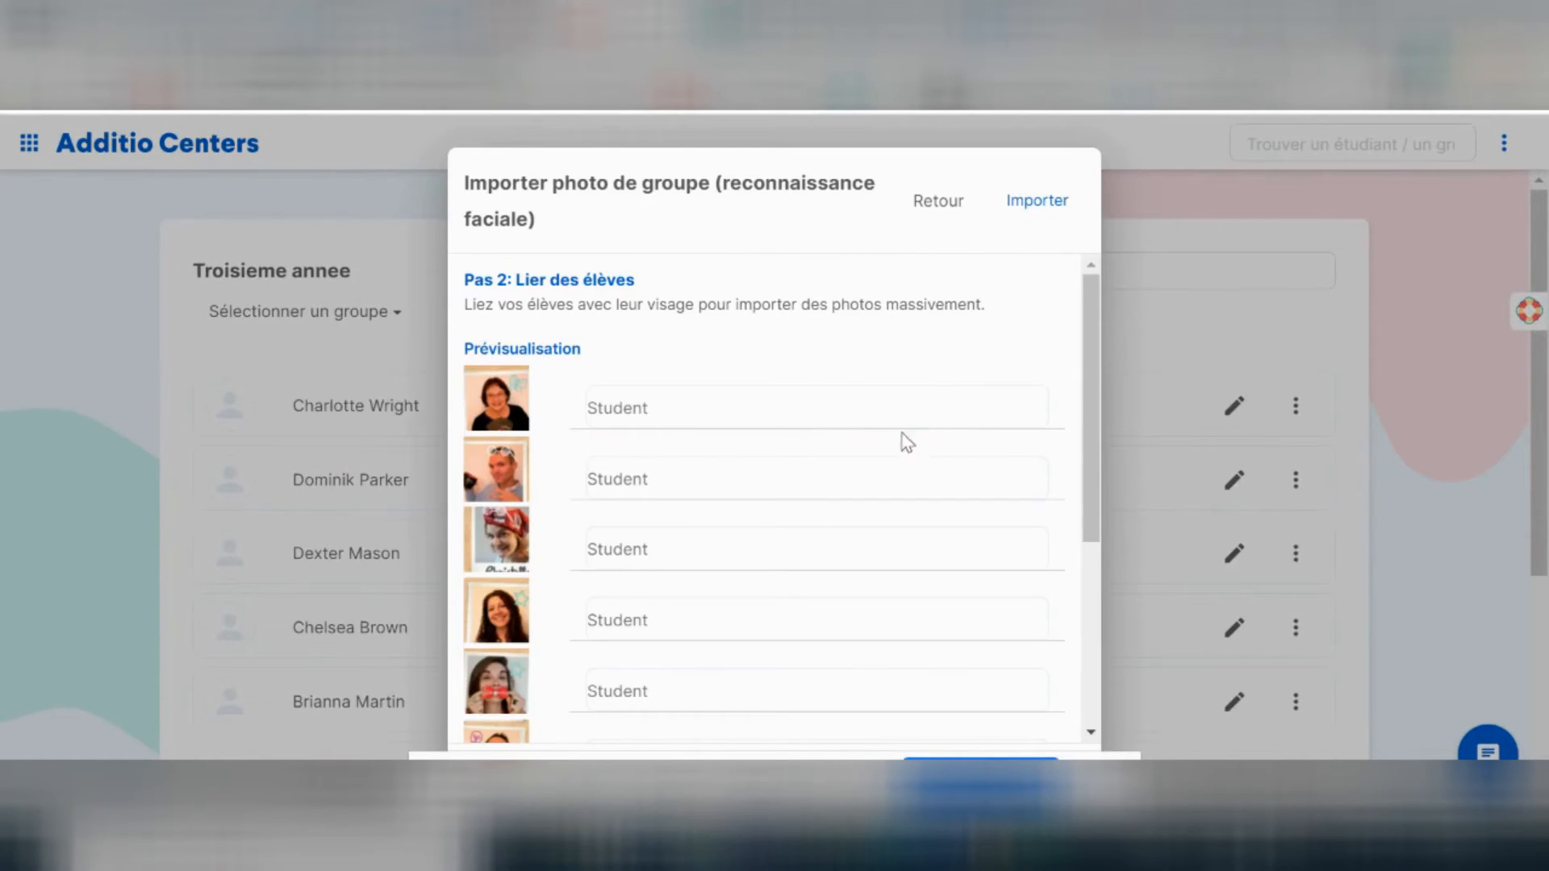
Link the first detected face to the first student in the group's list.
{"action": "scroll", "coordinate": [787, 451], "scroll_direction": "down", "scroll_amount": 2}
{"action": "scroll", "coordinate": [674, 446], "scroll_direction": "up", "scroll_amount": 2}
{"action": "left_click", "coordinate": [645, 409]}
{"action": "type", "text": "ch"}
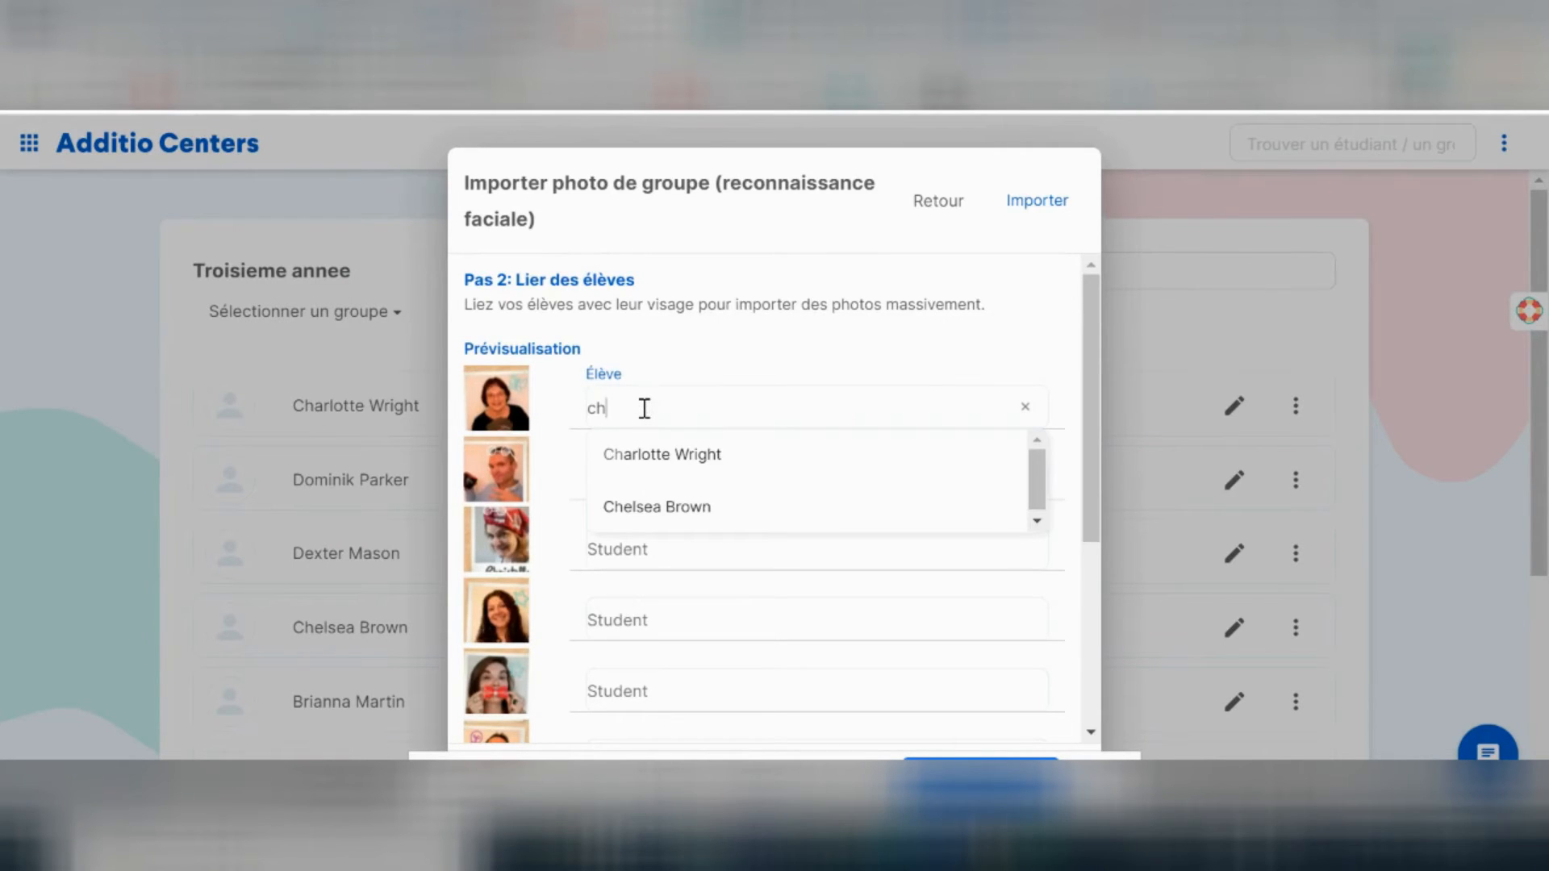
{"action": "left_click", "coordinate": [650, 455]}
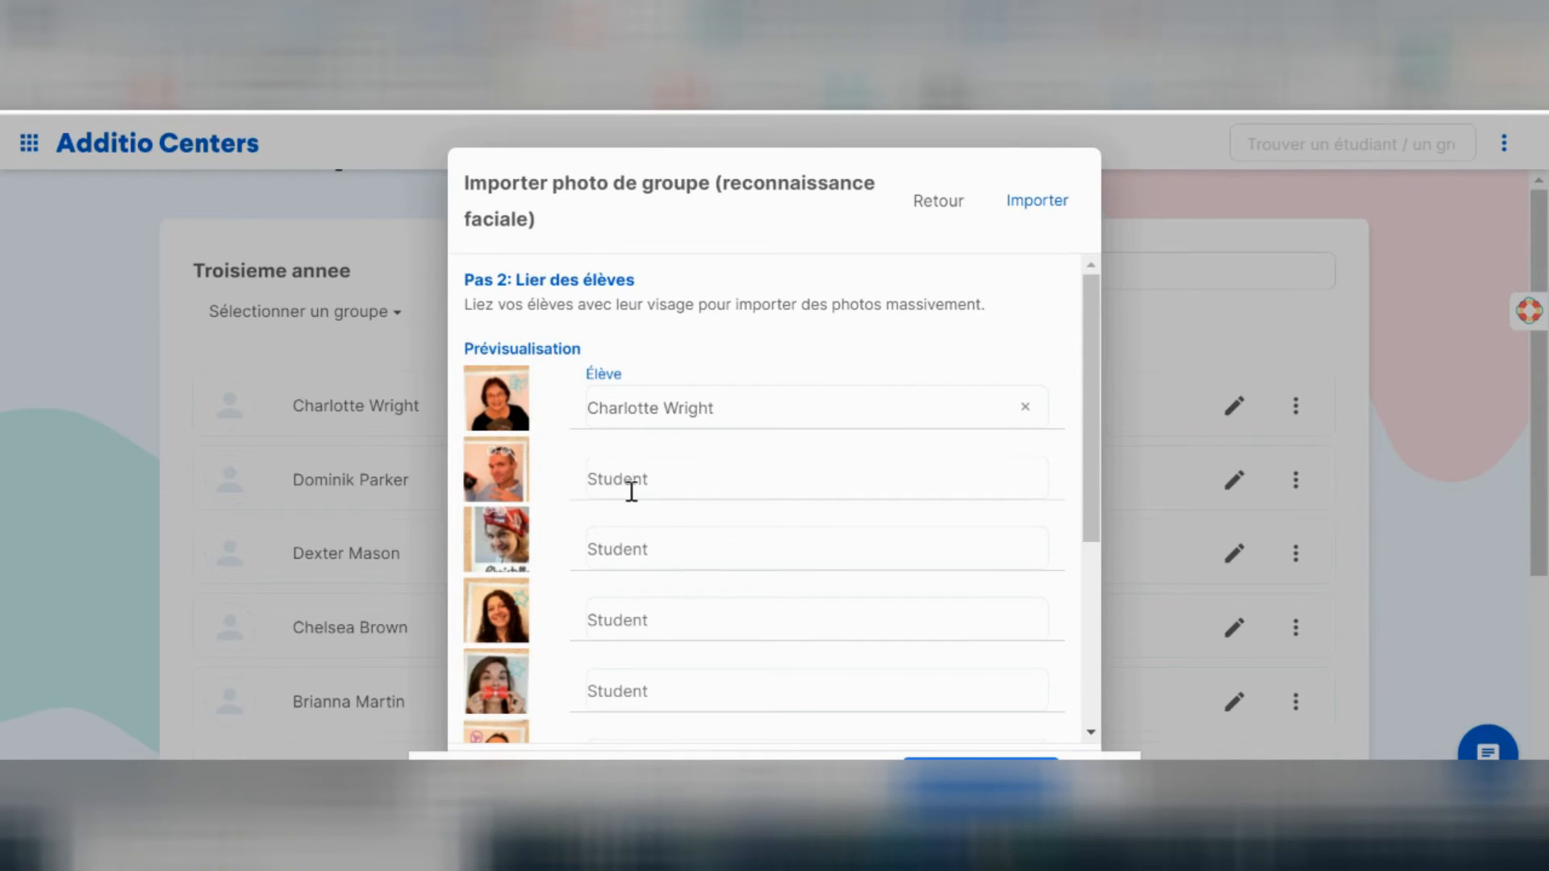
Link the second and third detected faces to the second and fourth students in the group's list, and import the photos.
{"action": "type", "text": "domi"}
{"action": "left_click", "coordinate": [633, 524]}
{"action": "type", "text": "chel"}
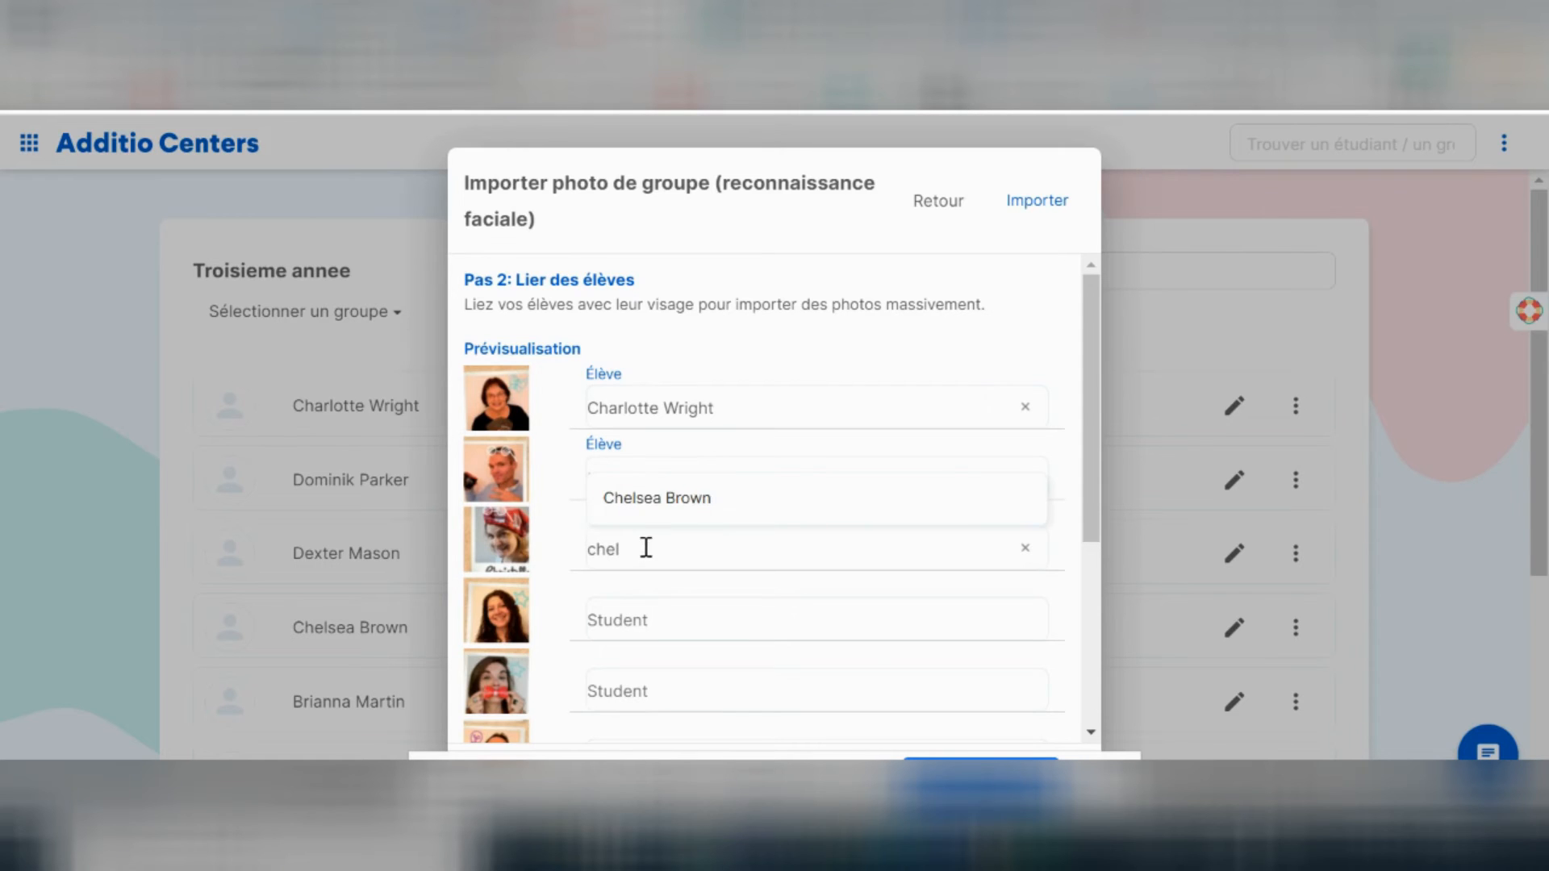
{"action": "left_click", "coordinate": [709, 506]}
{"action": "scroll", "coordinate": [1018, 593], "scroll_direction": "down", "scroll_amount": 4}
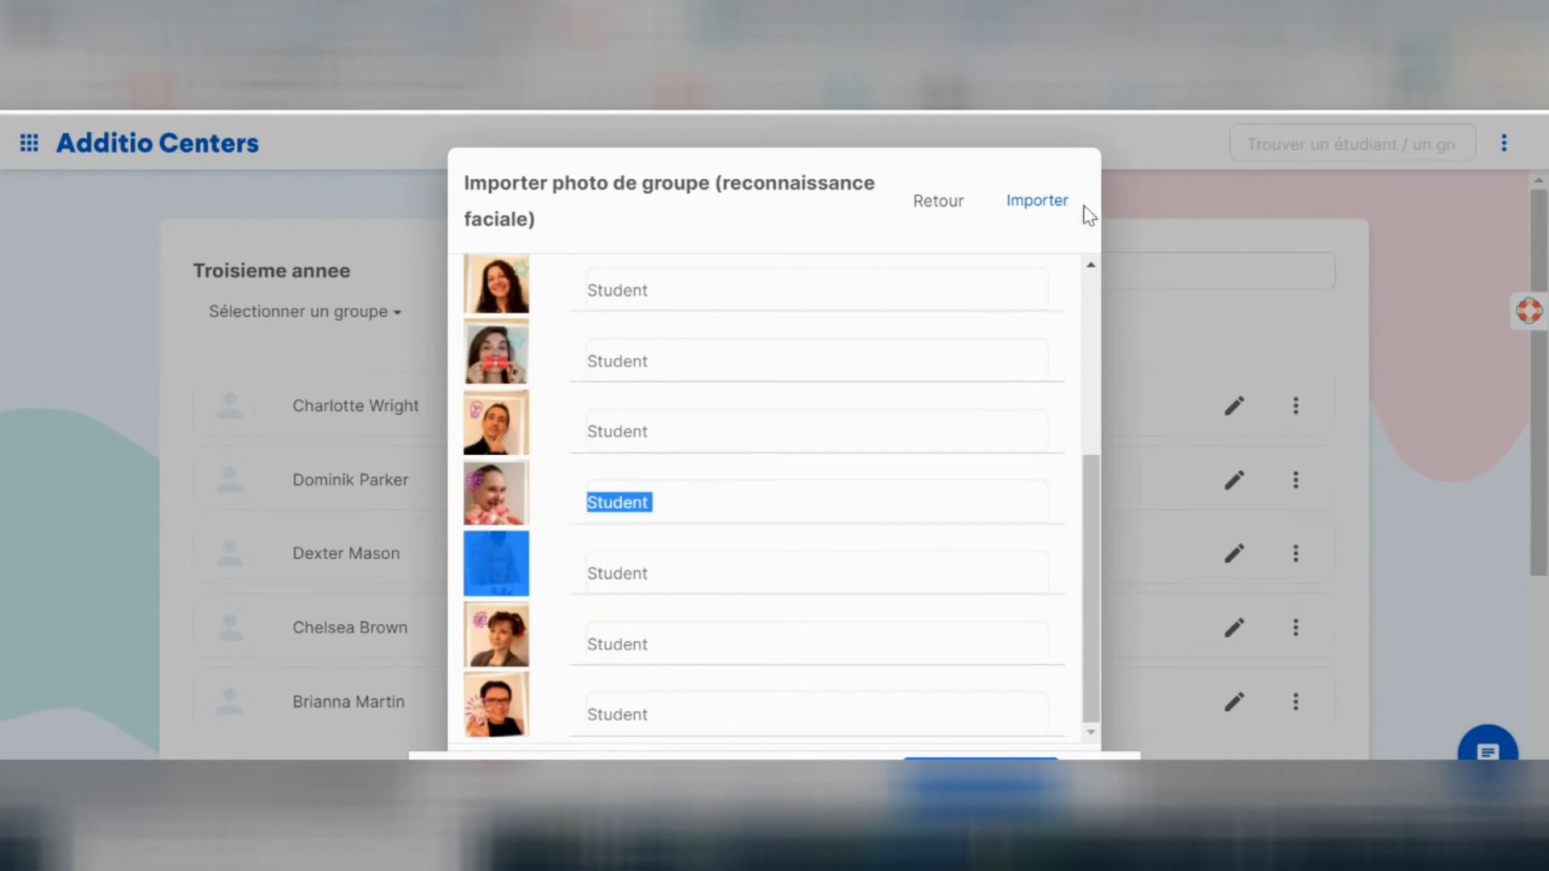
{"action": "left_click", "coordinate": [1035, 202]}
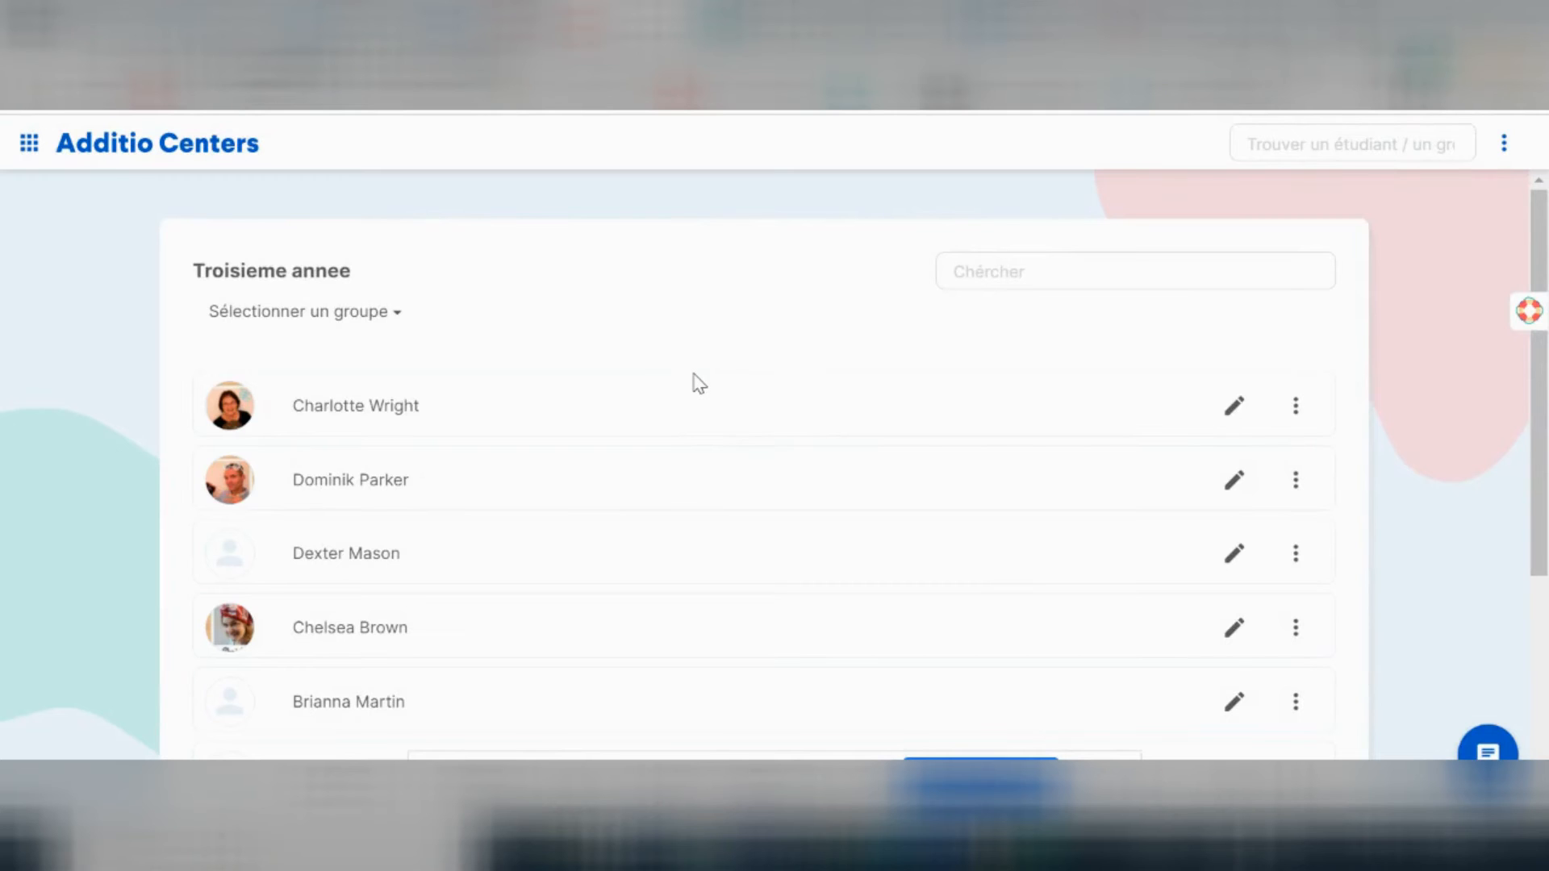
{"action": "scroll", "coordinate": [629, 387], "scroll_direction": "down", "scroll_amount": 2}
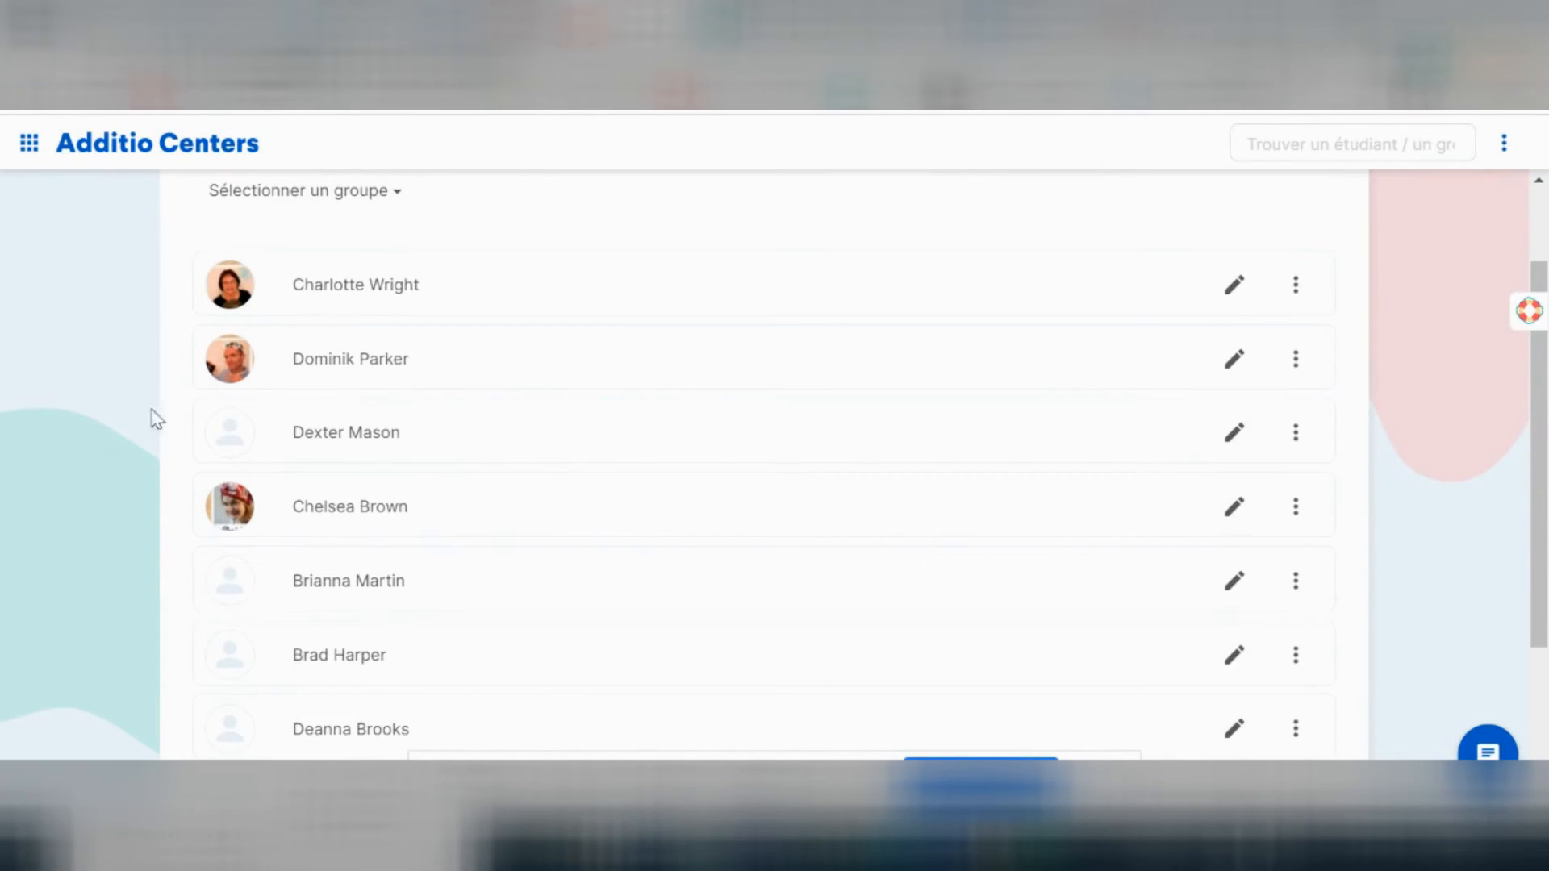
{"action": "scroll", "coordinate": [1151, 450], "scroll_direction": "up", "scroll_amount": 2}
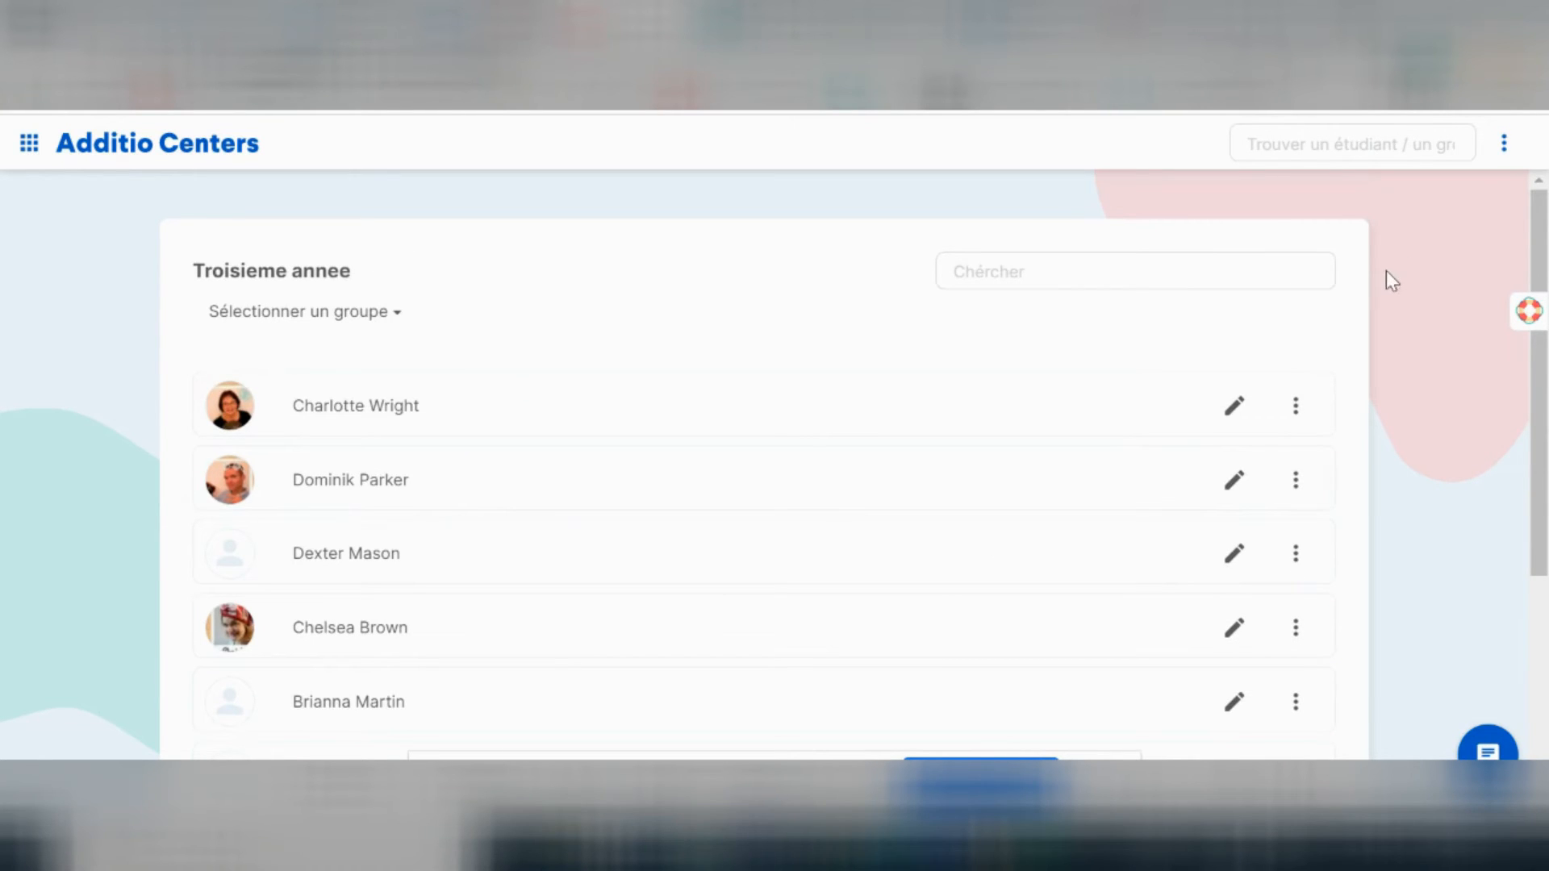
Start assigning the Troisieme annee group to the listed teacher, keeping all its students selected, and proceed to the group settings.
{"action": "left_click", "coordinate": [1505, 145]}
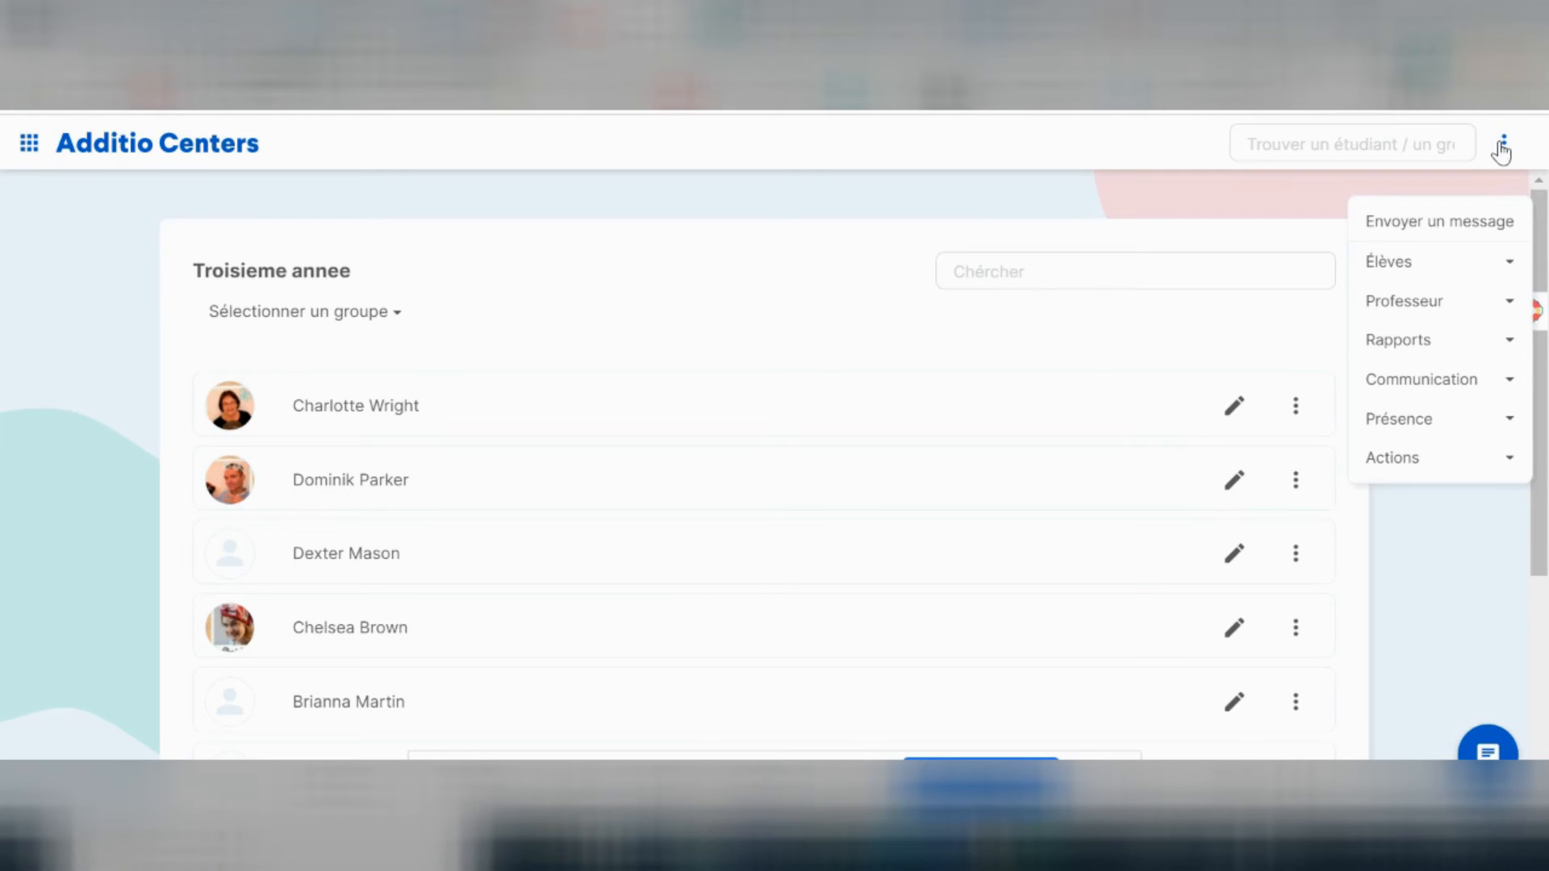
{"action": "mouse_move", "coordinate": [1449, 304]}
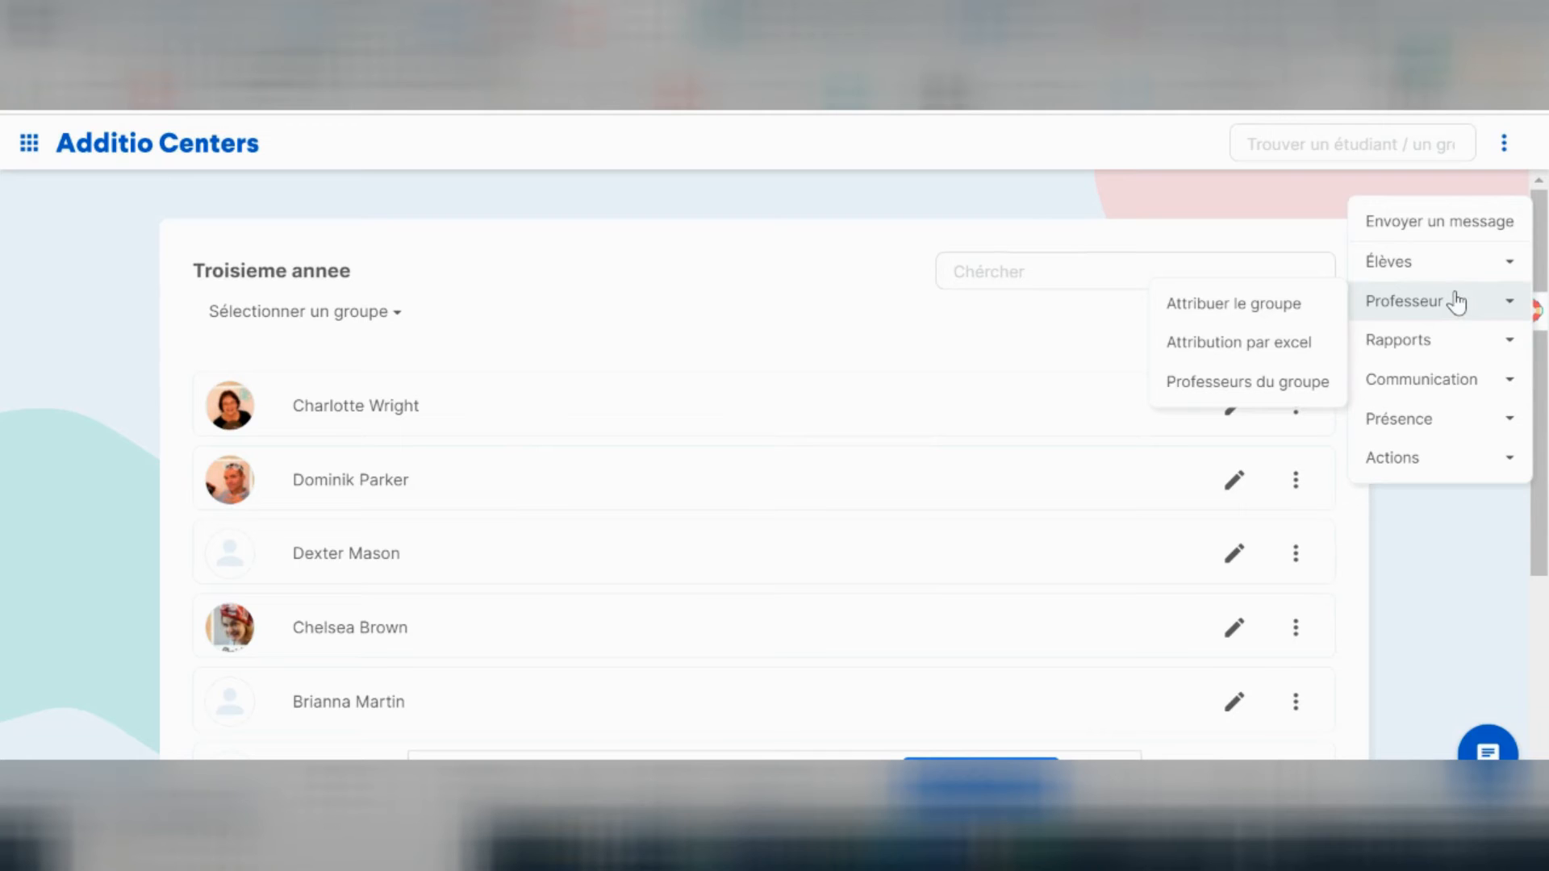
{"action": "left_click", "coordinate": [1266, 321]}
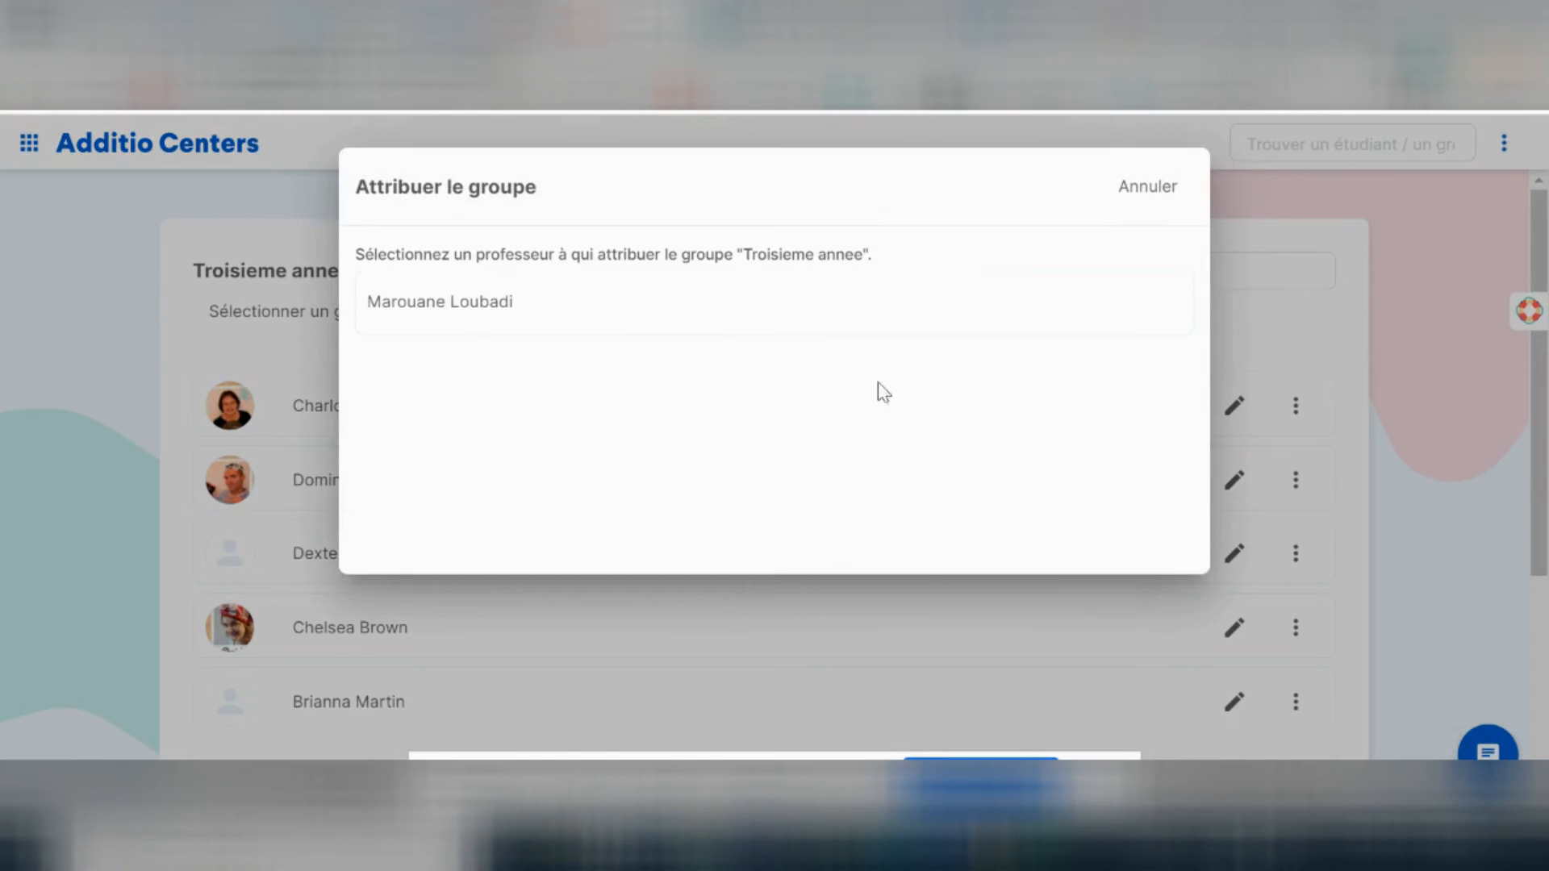
{"action": "left_click", "coordinate": [787, 315]}
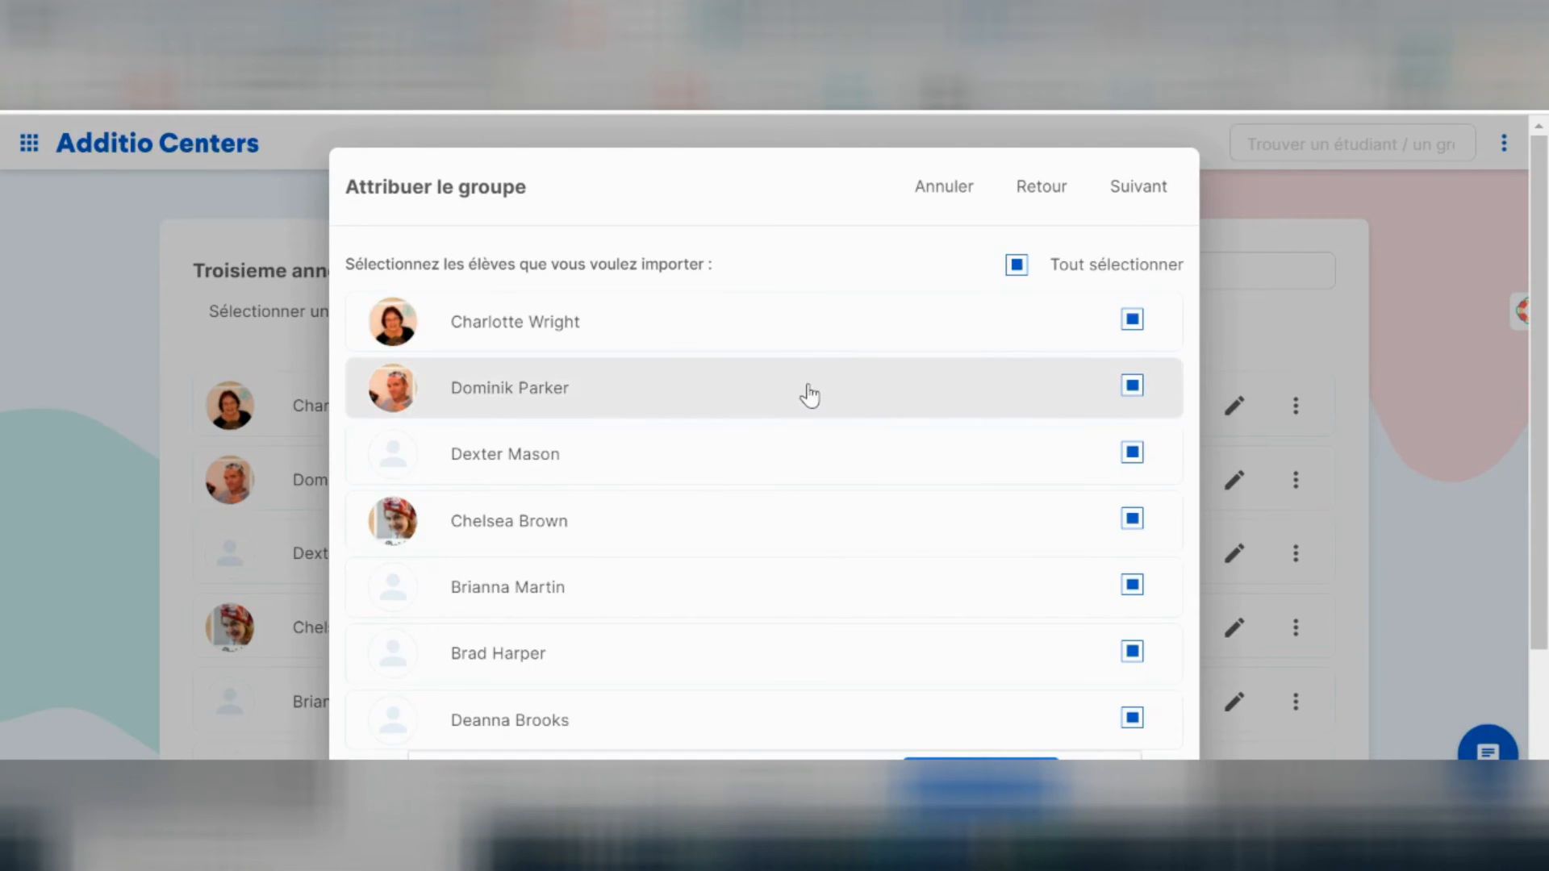
{"action": "scroll", "coordinate": [1025, 435], "scroll_direction": "down", "scroll_amount": 3}
{"action": "scroll", "coordinate": [1024, 436], "scroll_direction": "up", "scroll_amount": 3}
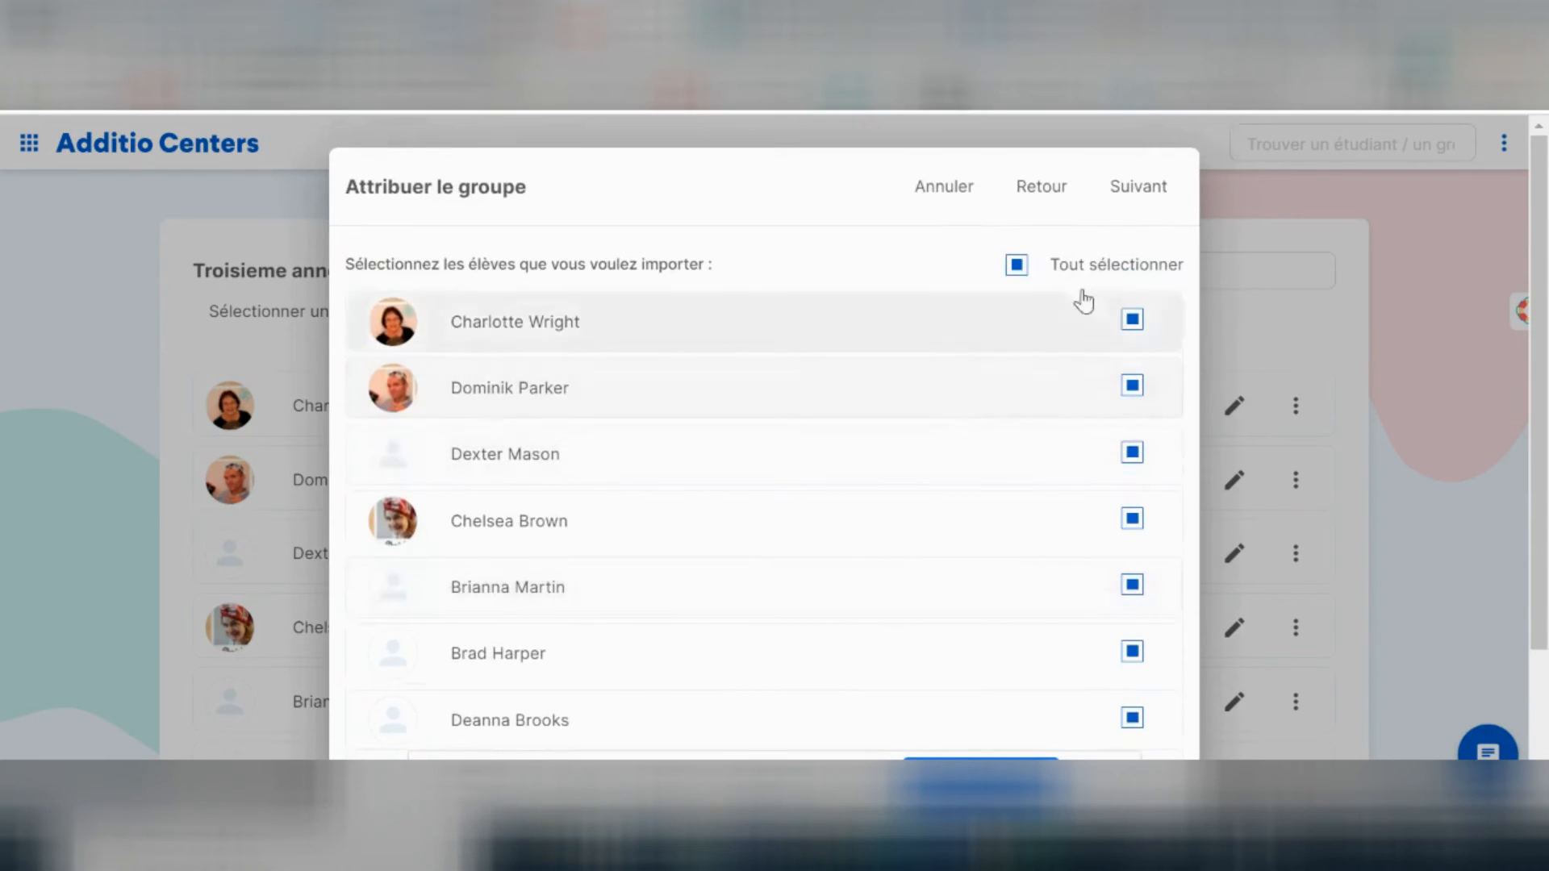
{"action": "left_click", "coordinate": [1151, 196]}
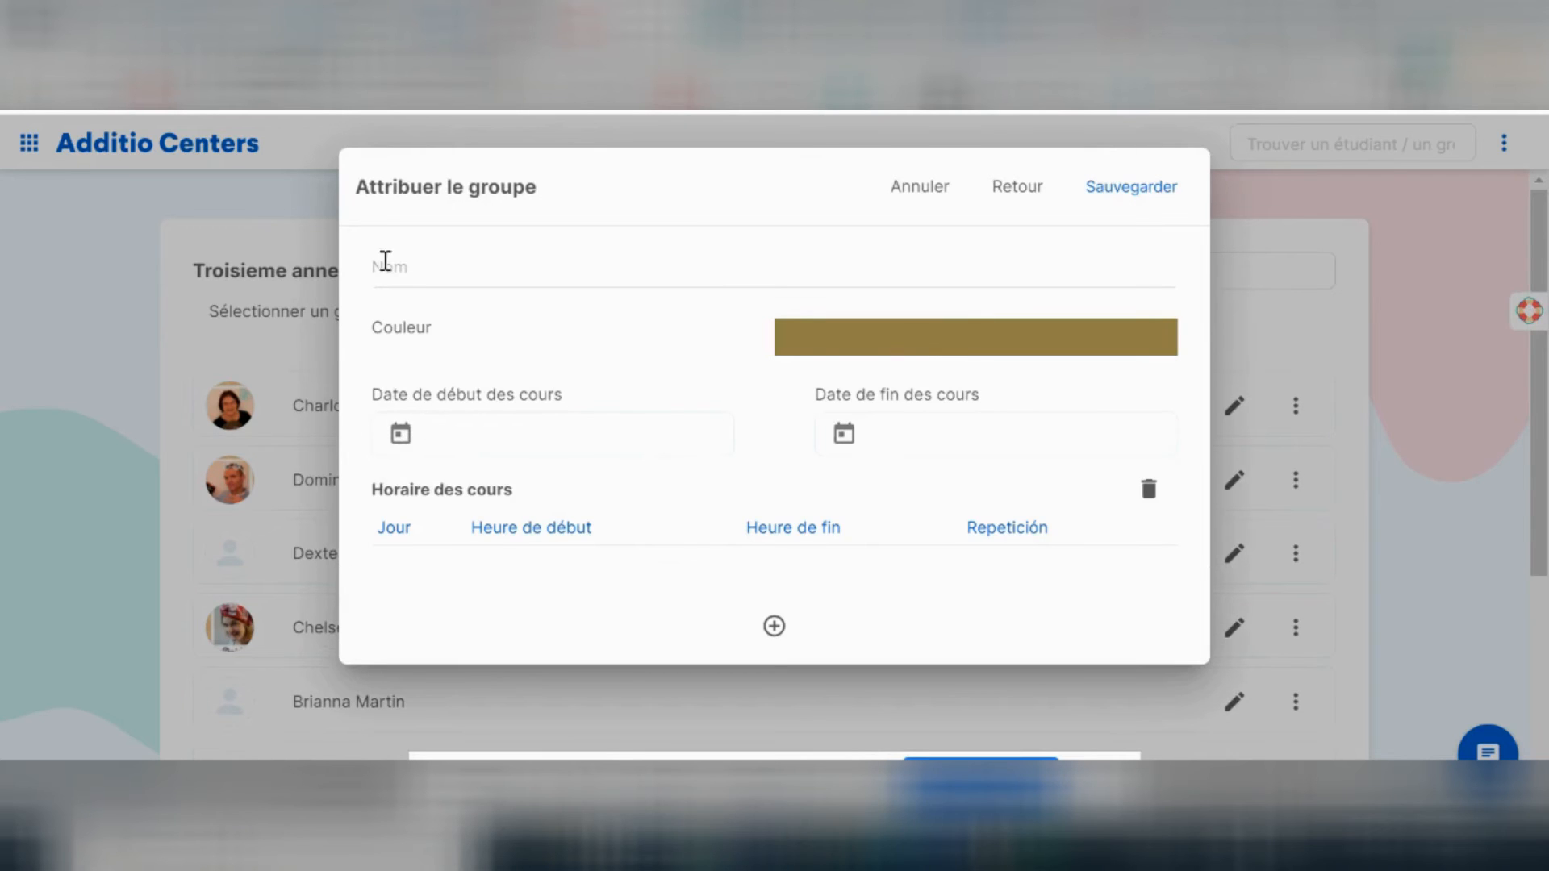
Name the assigned group Troisieme annee.
{"action": "left_click", "coordinate": [394, 263]}
{"action": "type", "text": "T"}
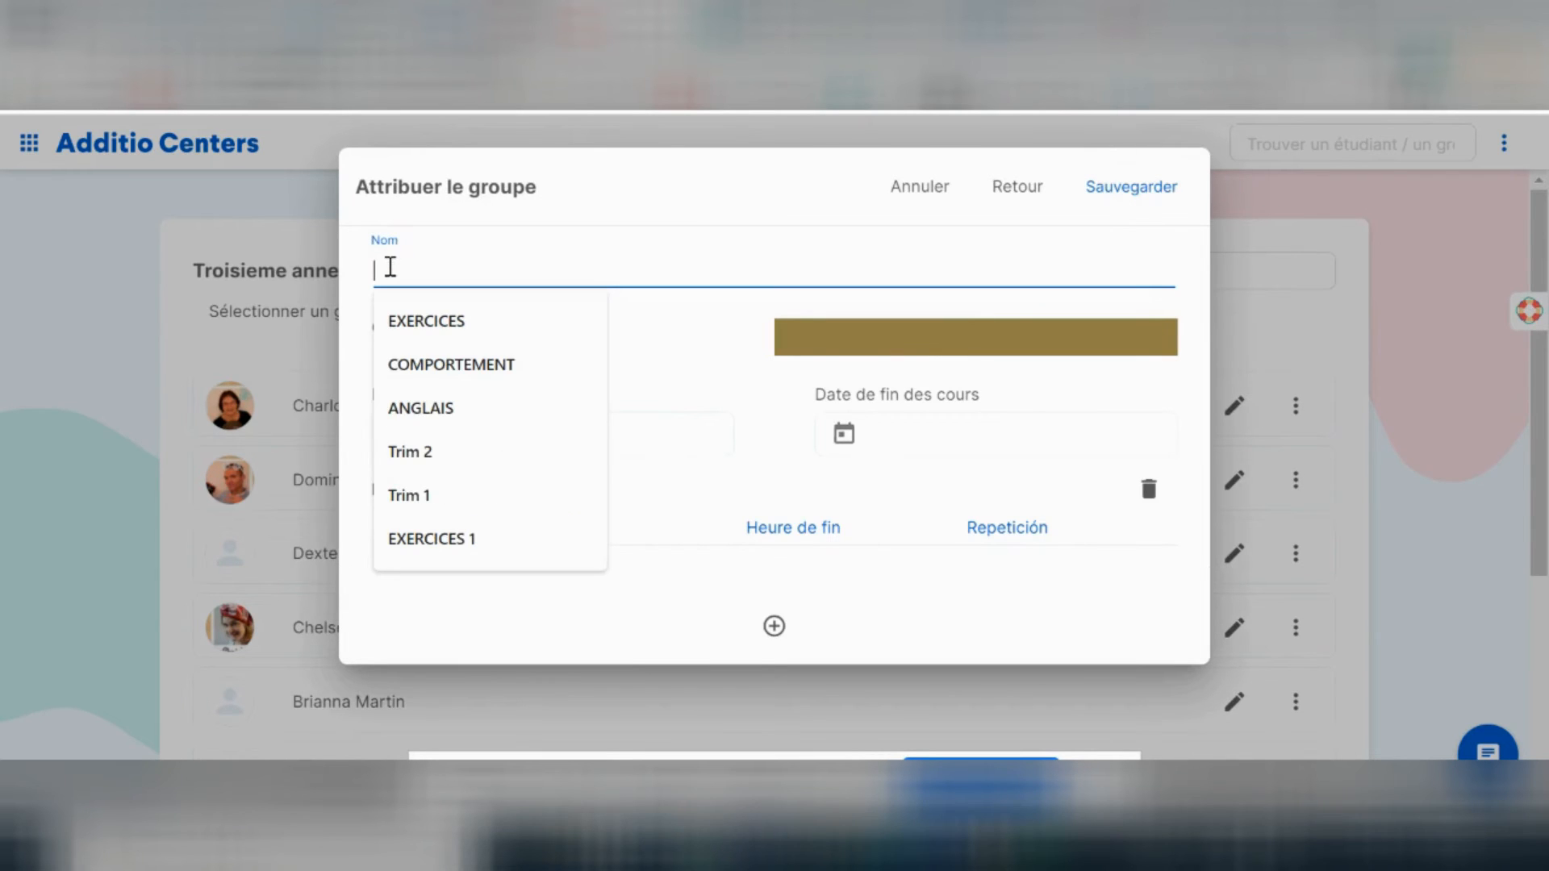
{"action": "type", "text": "roisi"}
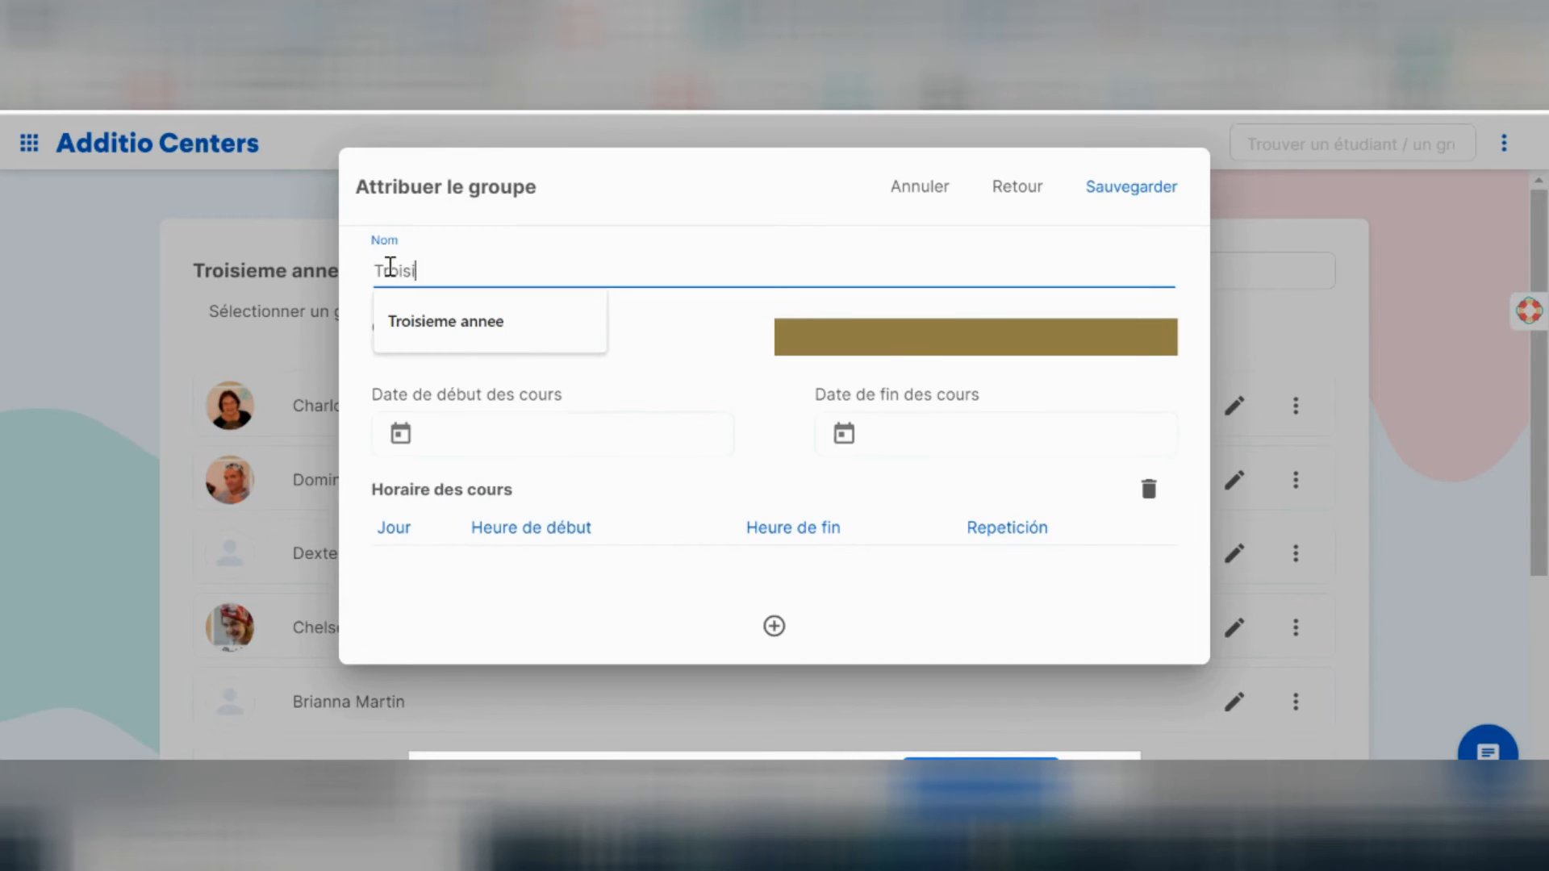
{"action": "left_click", "coordinate": [474, 321]}
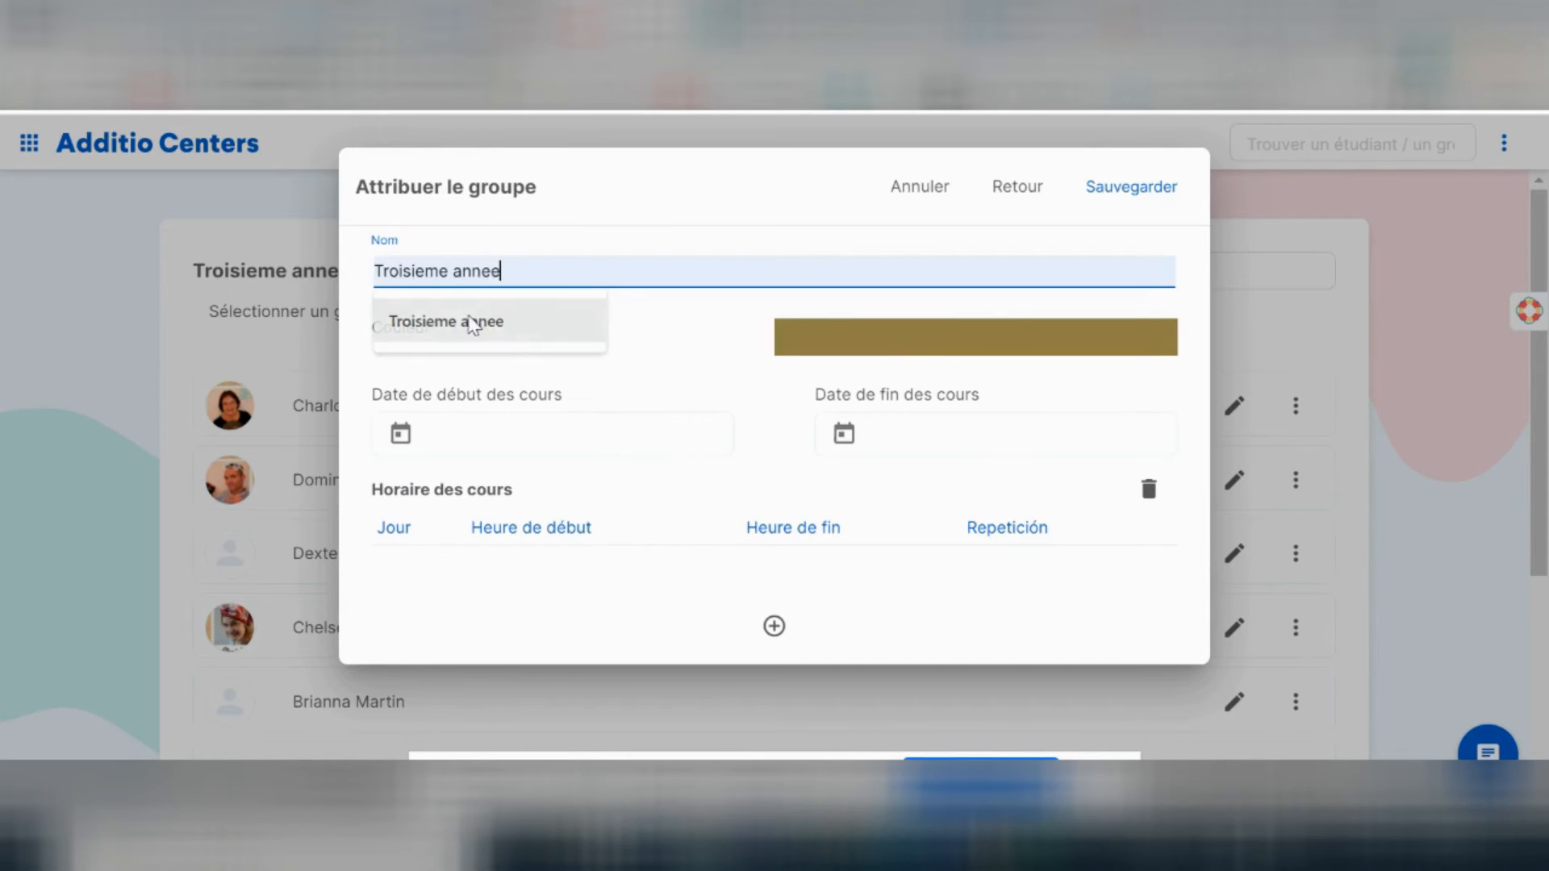
Set the assigned group's colour to orange from the full colour palette.
{"action": "left_click", "coordinate": [896, 351]}
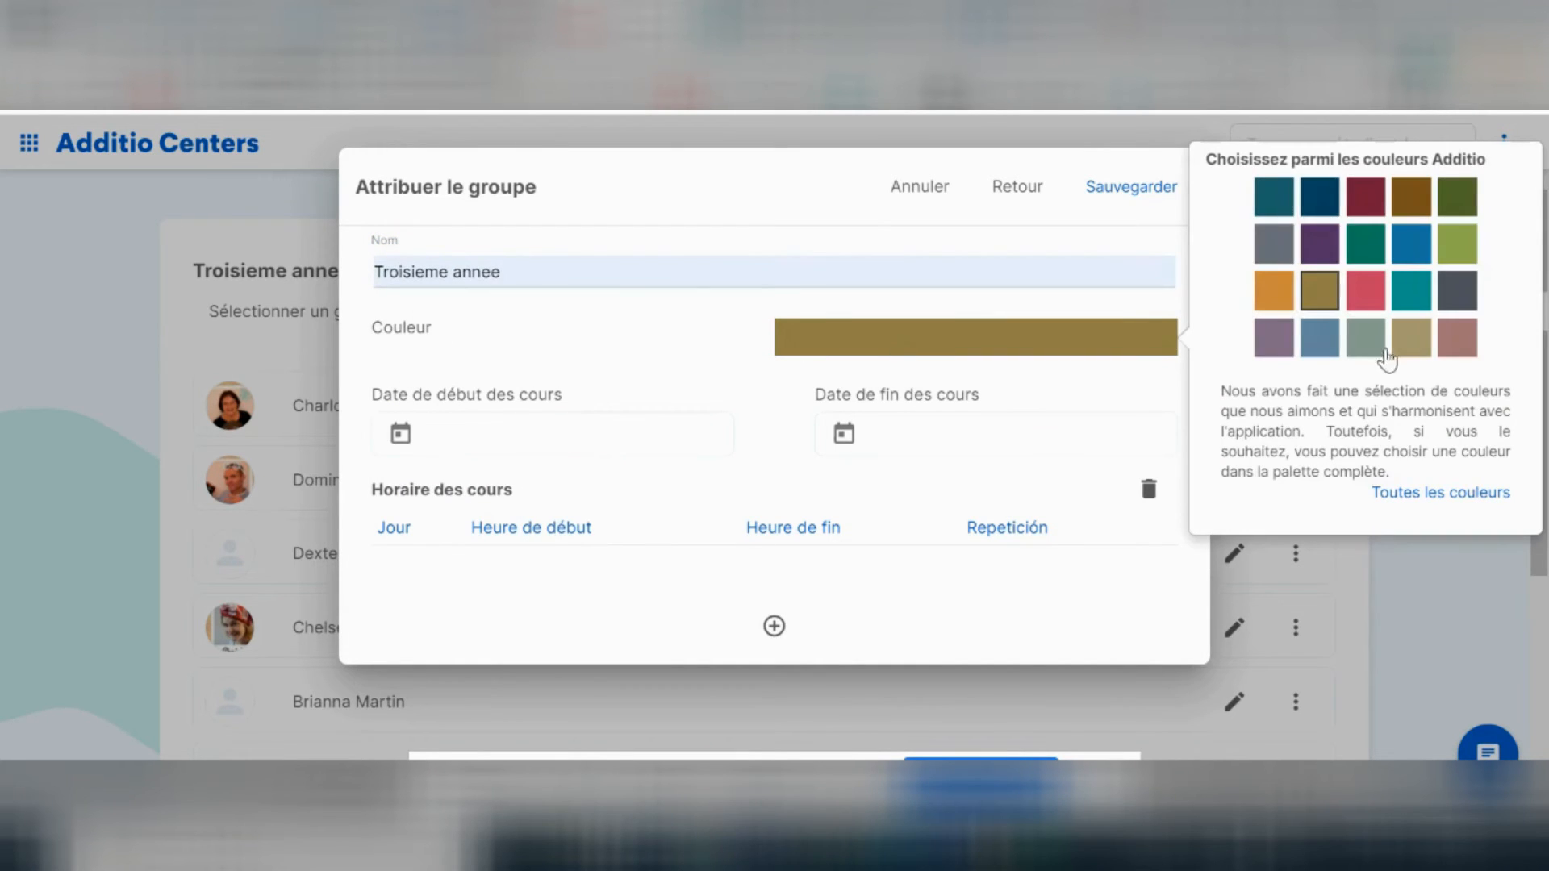
{"action": "left_click", "coordinate": [1365, 198]}
{"action": "left_click", "coordinate": [1149, 347]}
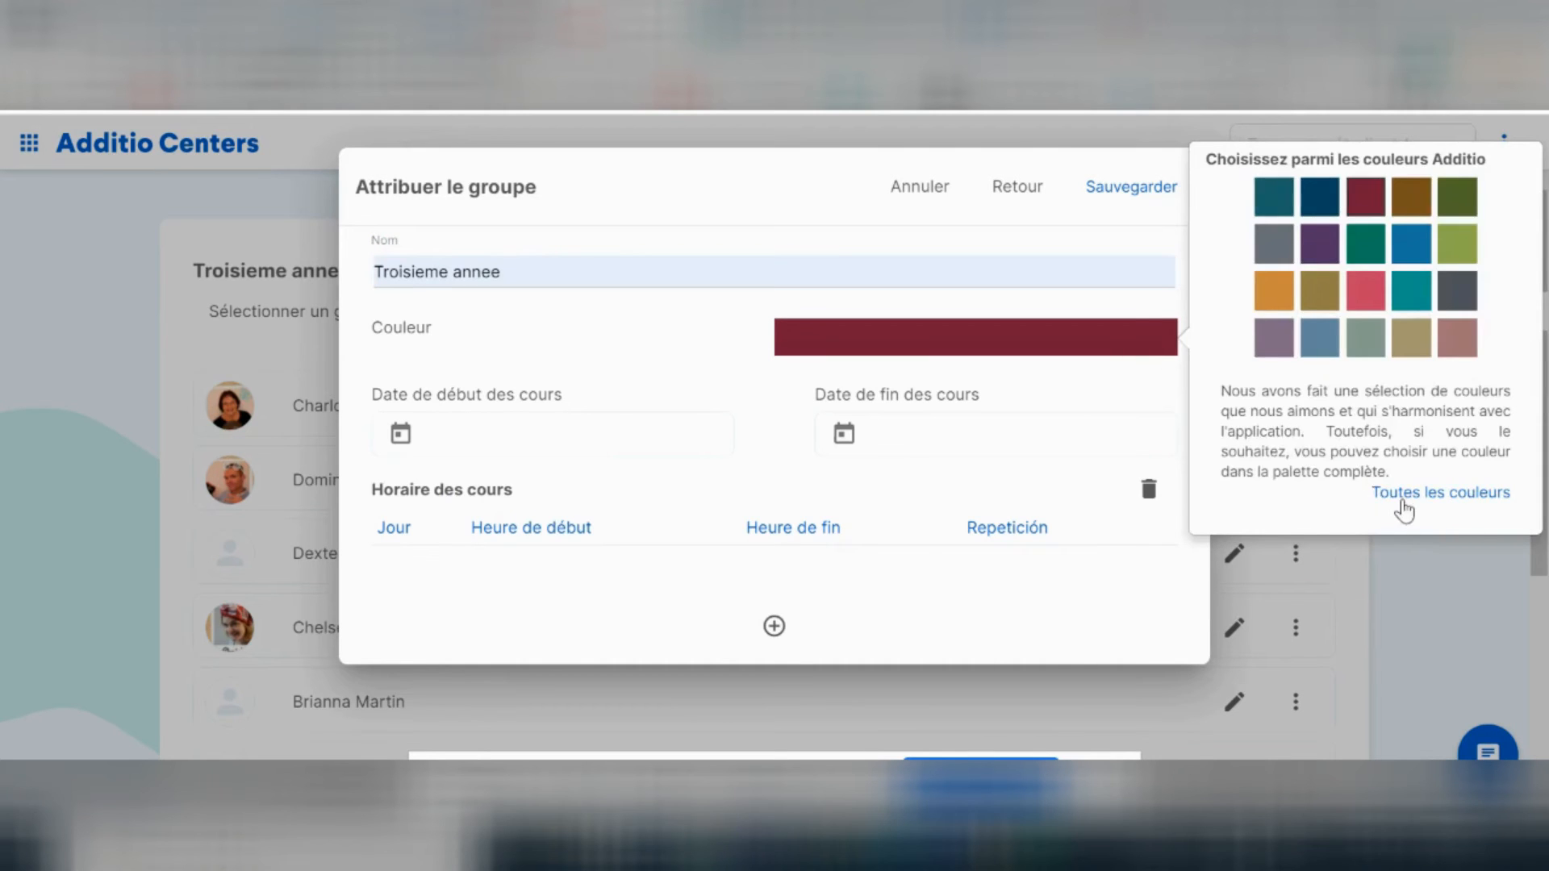
{"action": "left_click", "coordinate": [1402, 498]}
{"action": "left_click", "coordinate": [1442, 216]}
{"action": "left_click", "coordinate": [1382, 230]}
{"action": "left_click", "coordinate": [1048, 613]}
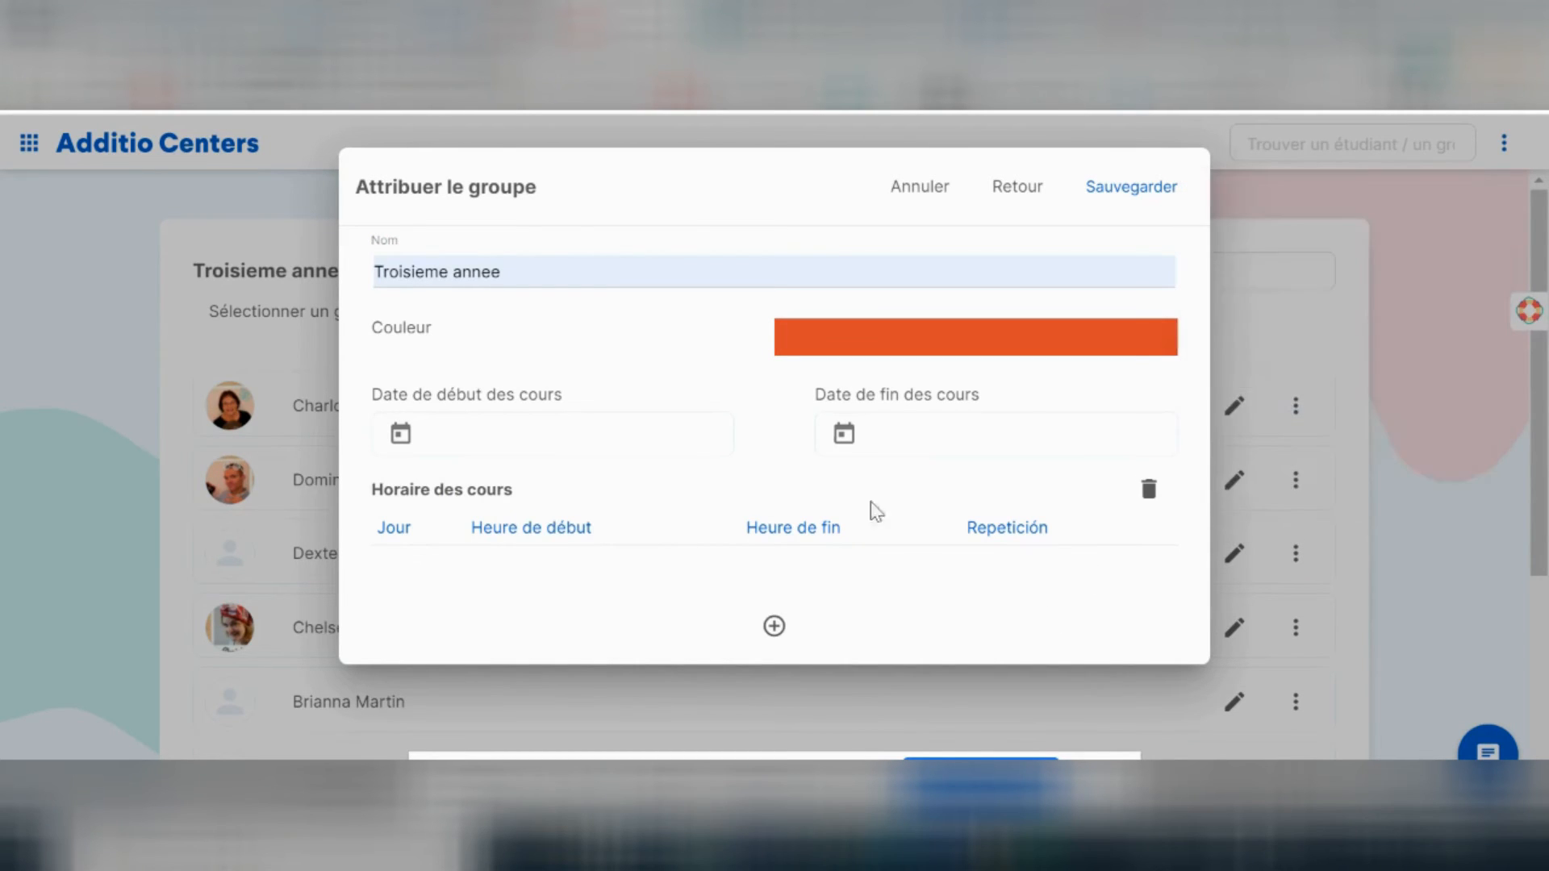
Set the course start date to 25/08/2021 and the end date to 03/02/2022.
{"action": "left_click", "coordinate": [400, 436]}
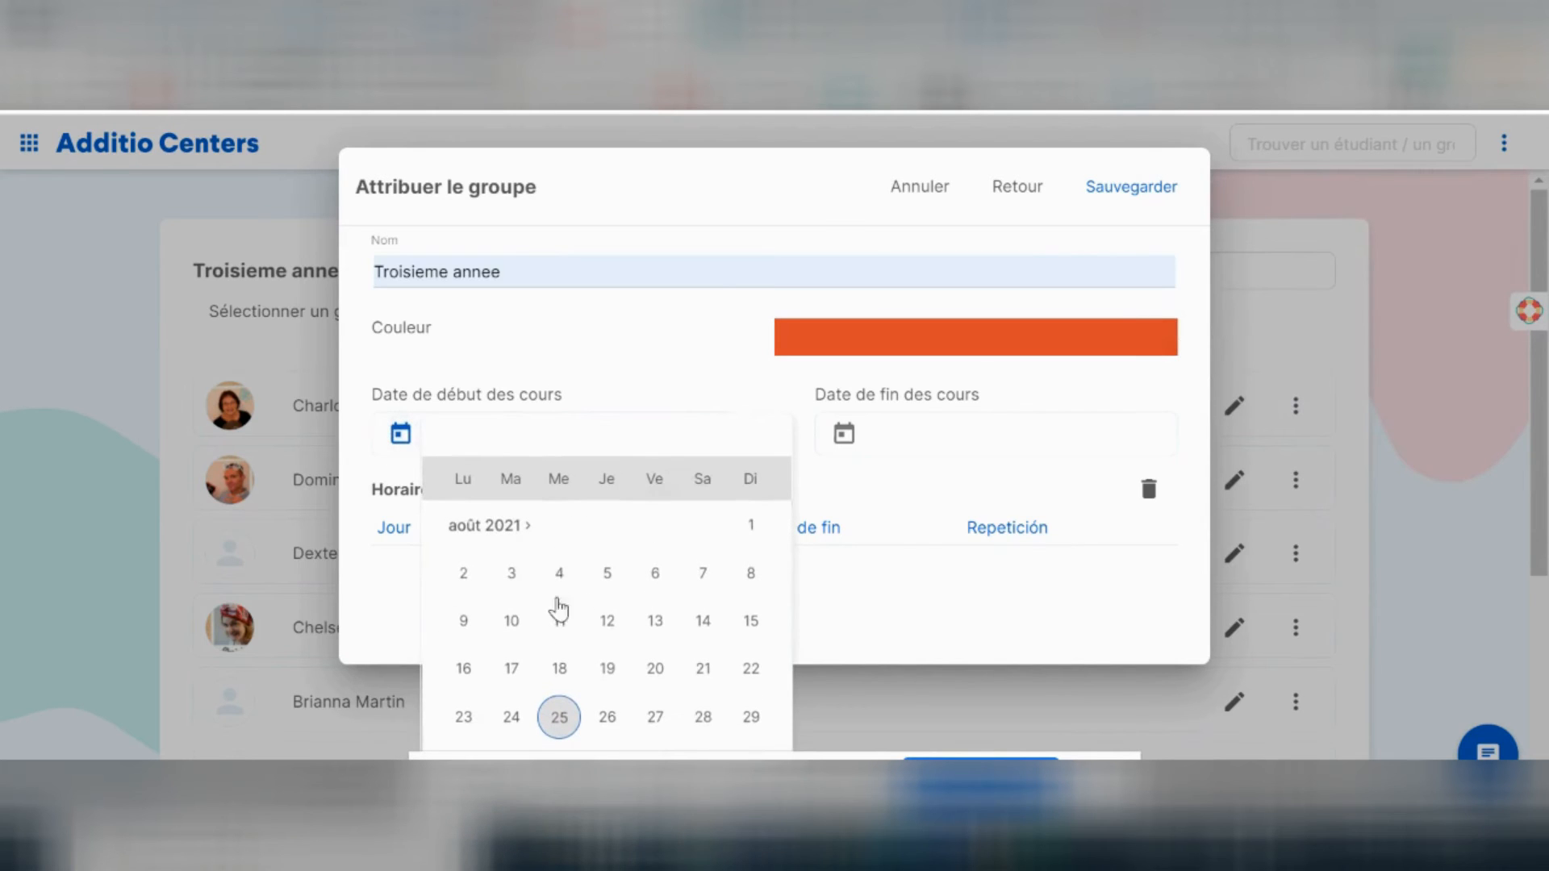
{"action": "left_click", "coordinate": [560, 716]}
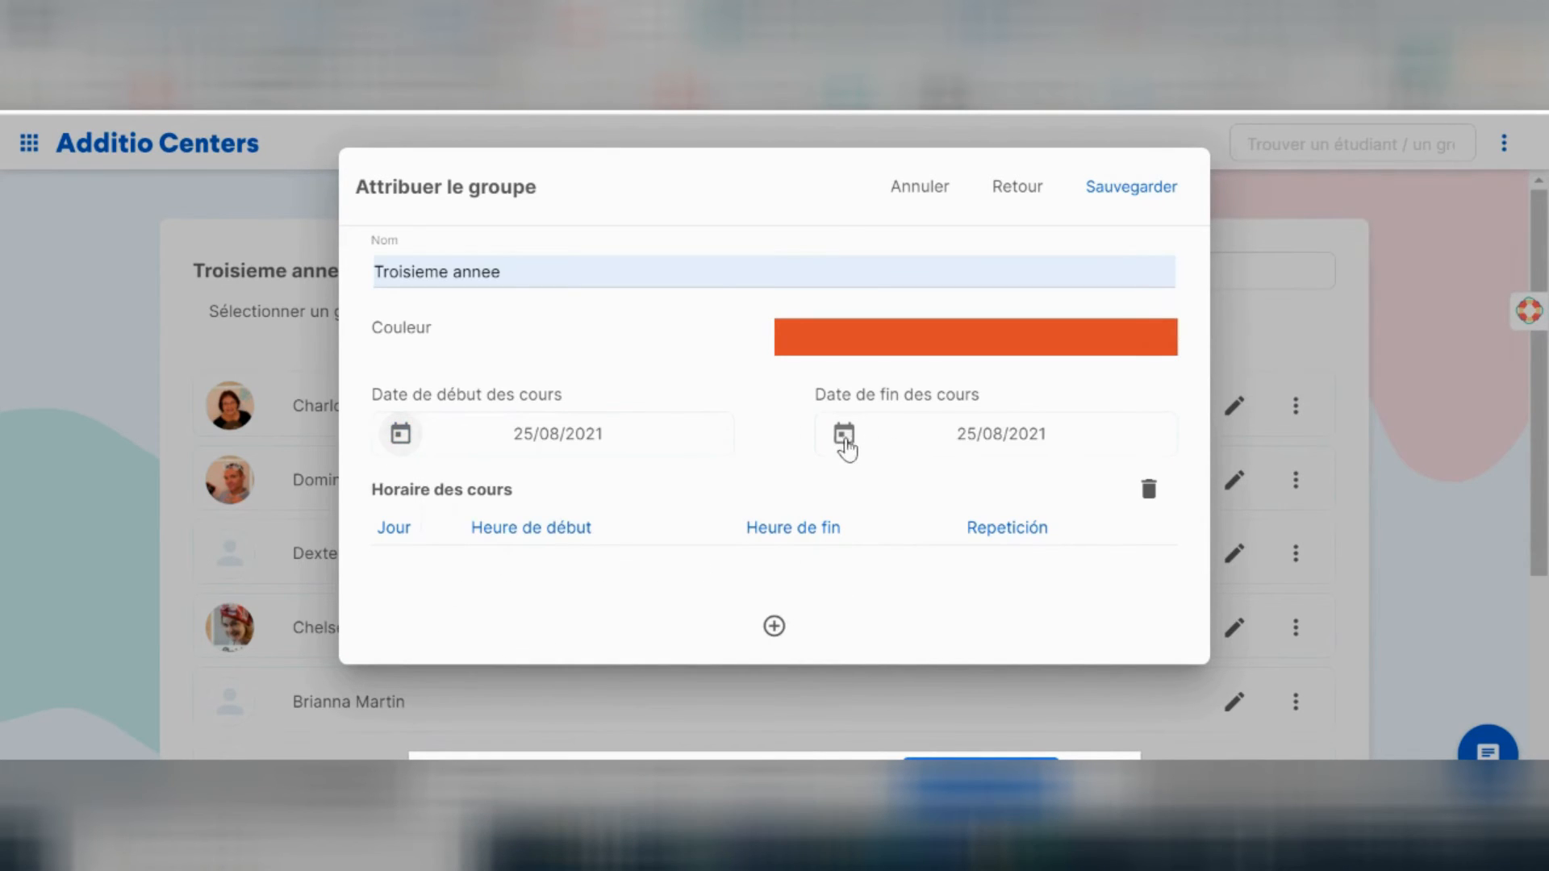
{"action": "left_click", "coordinate": [843, 439]}
{"action": "scroll", "coordinate": [1014, 582], "scroll_direction": "down", "scroll_amount": 15}
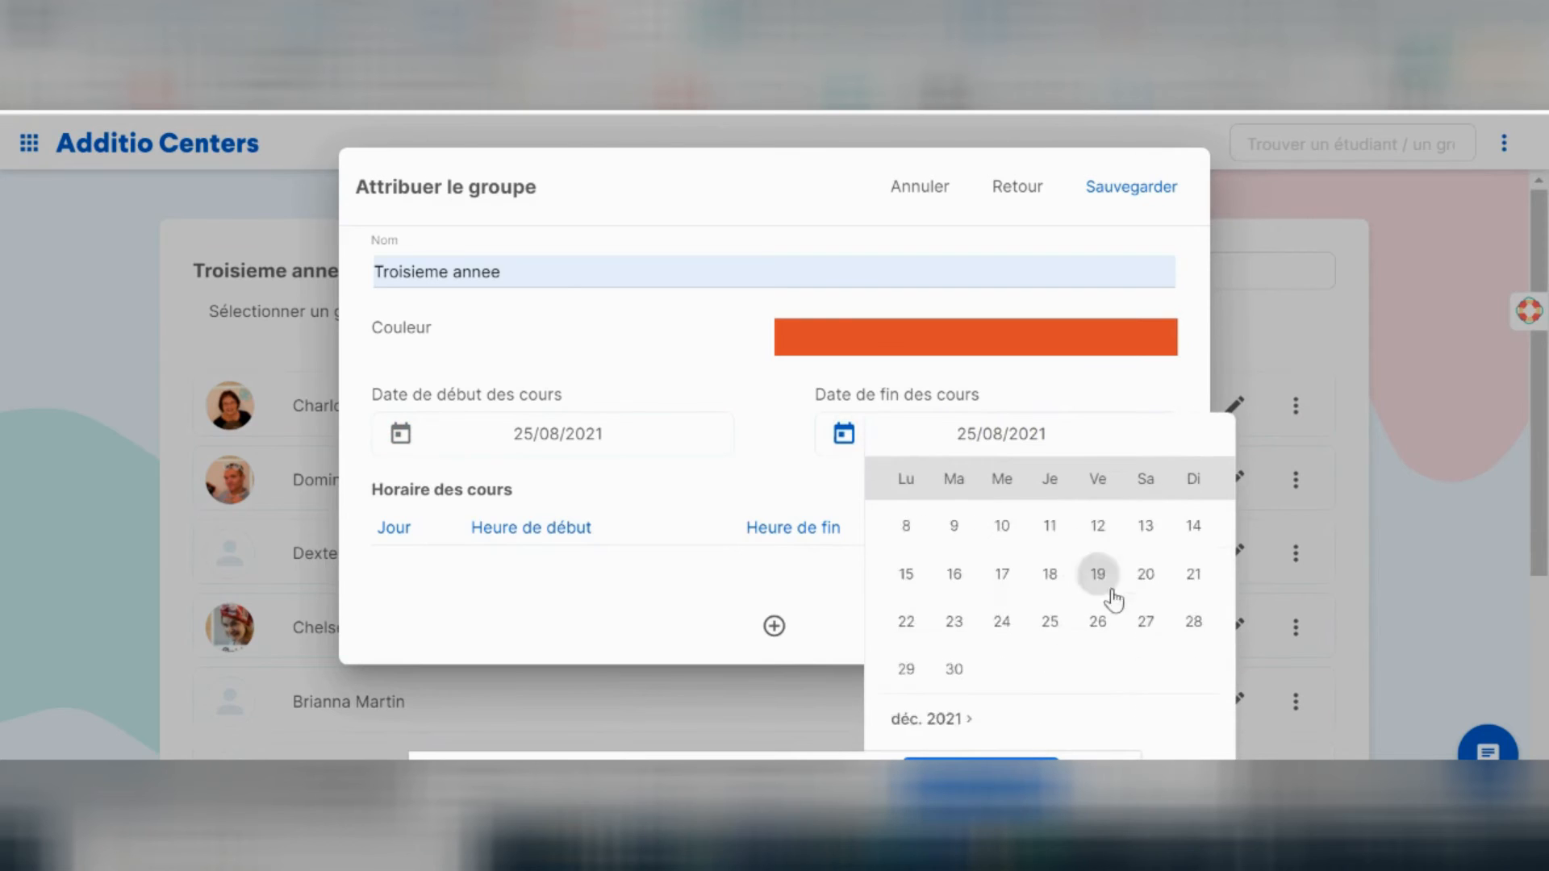
{"action": "left_click", "coordinate": [1050, 732]}
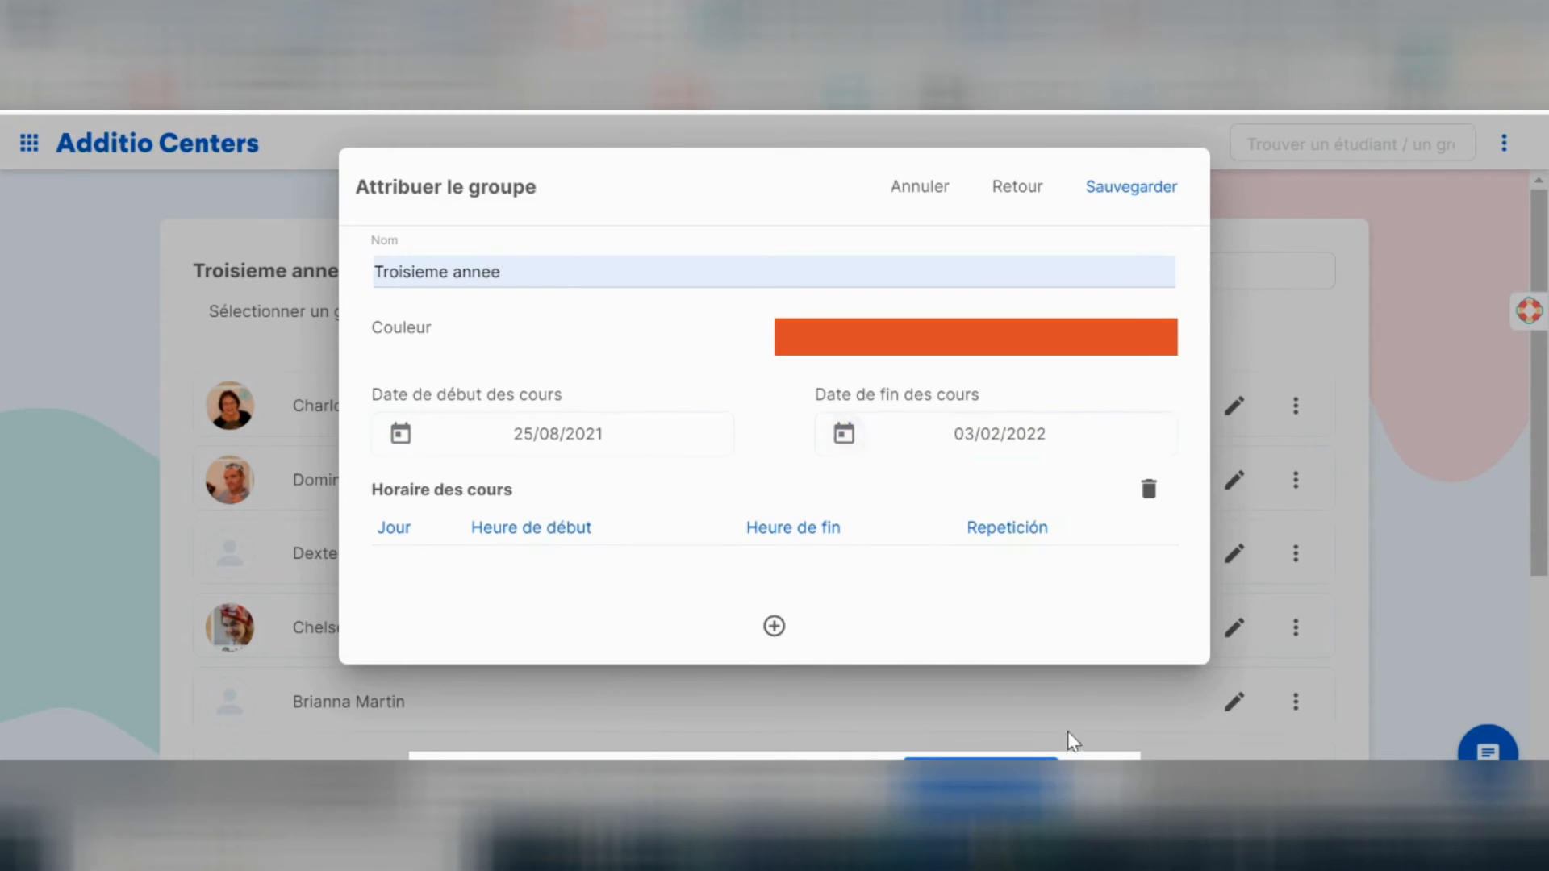
Add a weekly Monday class from 12:00 to 13:00 to the schedule and save the group assignment.
{"action": "left_click", "coordinate": [774, 626]}
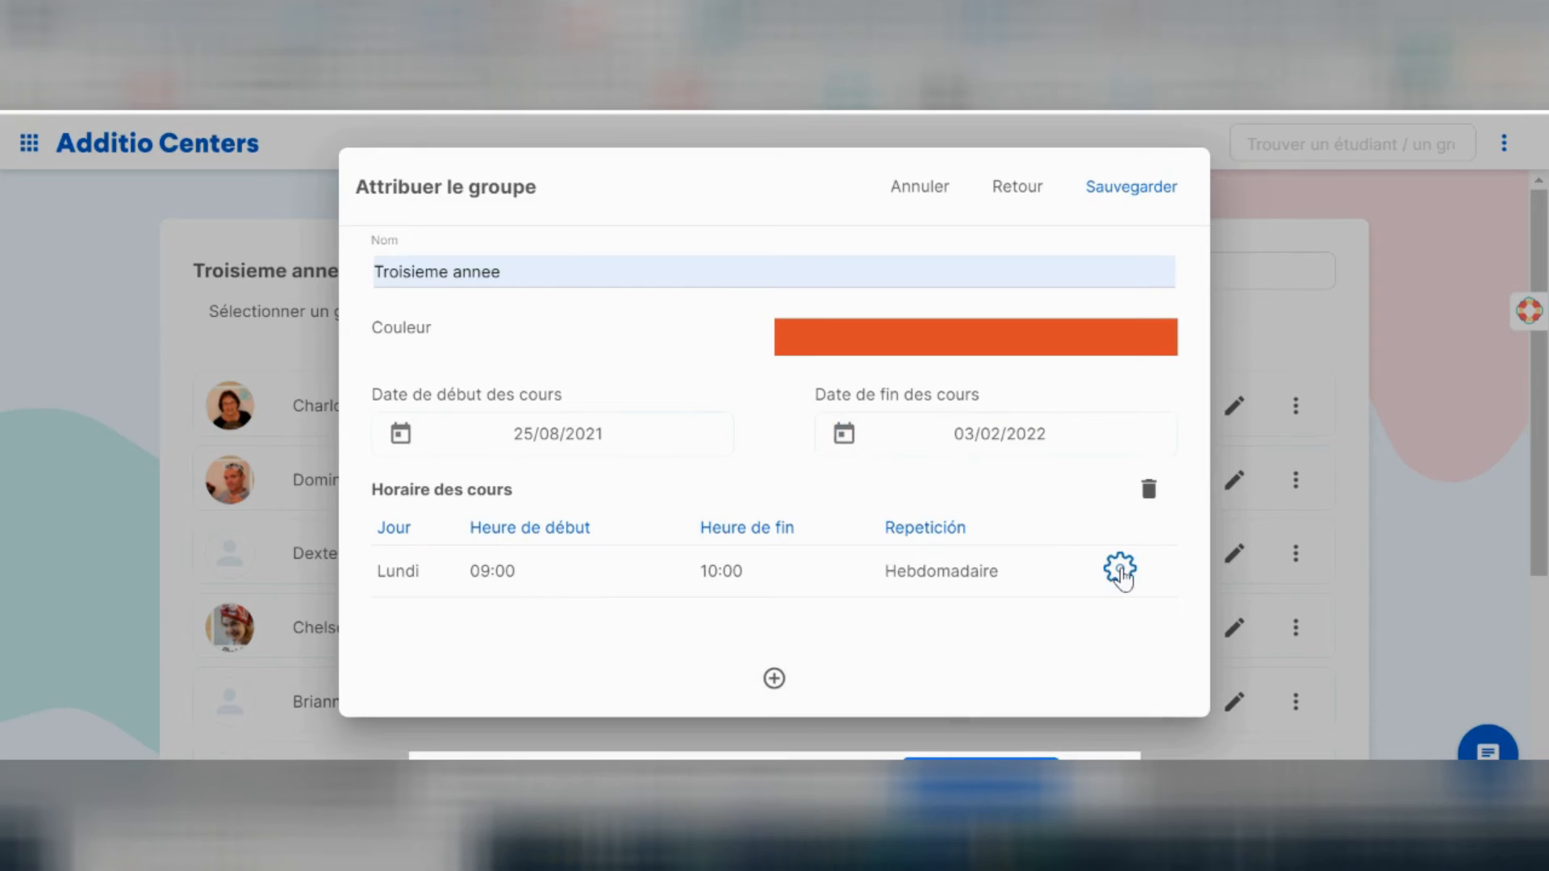
{"action": "left_click", "coordinate": [1121, 572]}
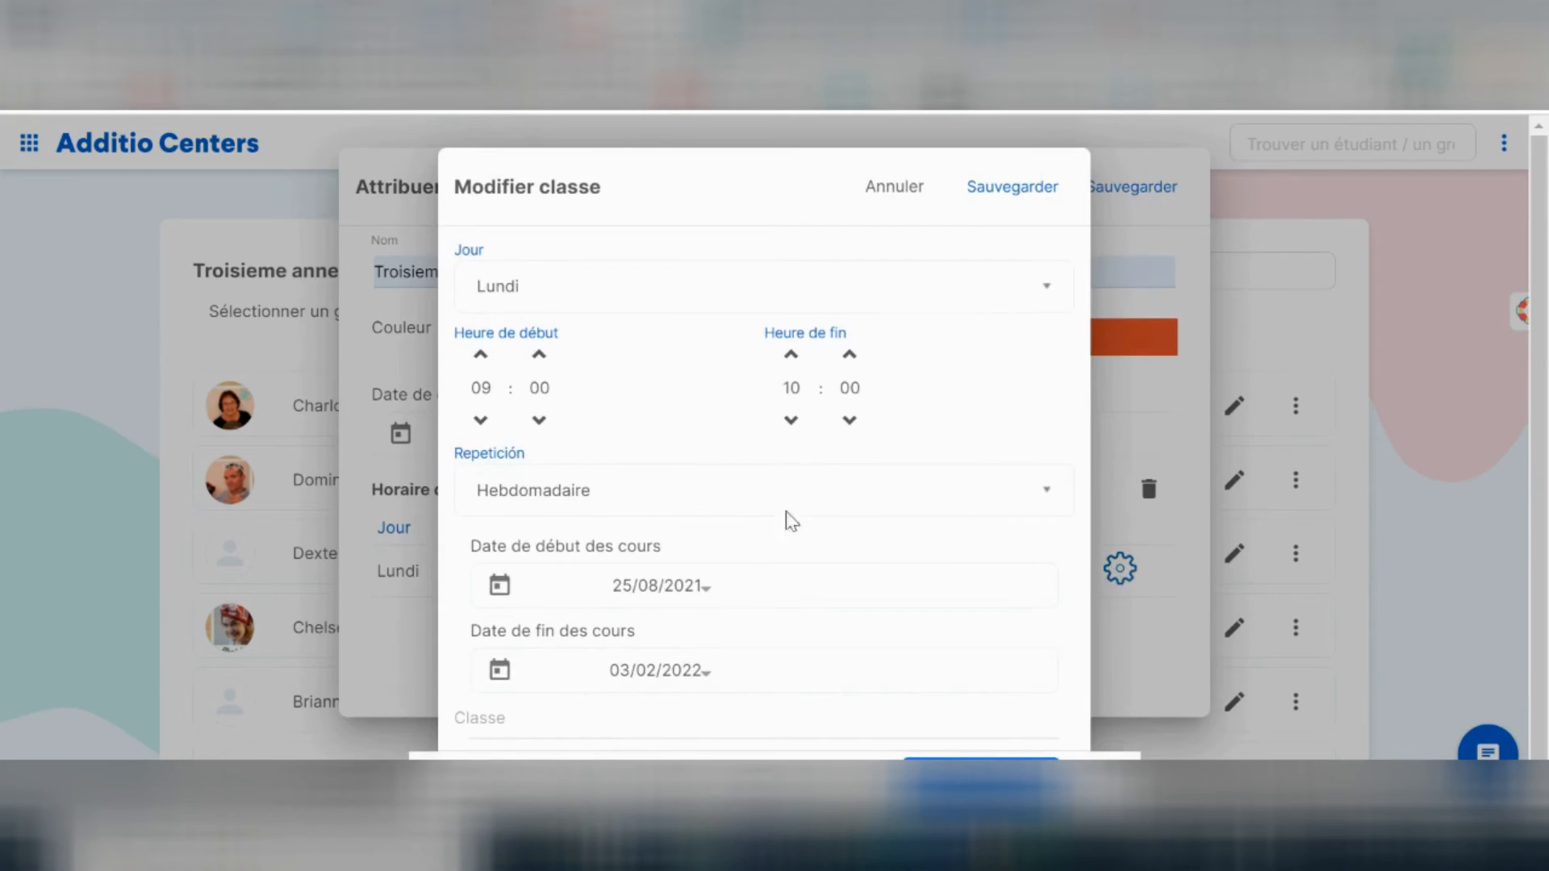
{"action": "left_click", "coordinate": [480, 355]}
{"action": "left_click", "coordinate": [481, 355]}
{"action": "left_click", "coordinate": [481, 355]}
{"action": "left_click", "coordinate": [982, 194]}
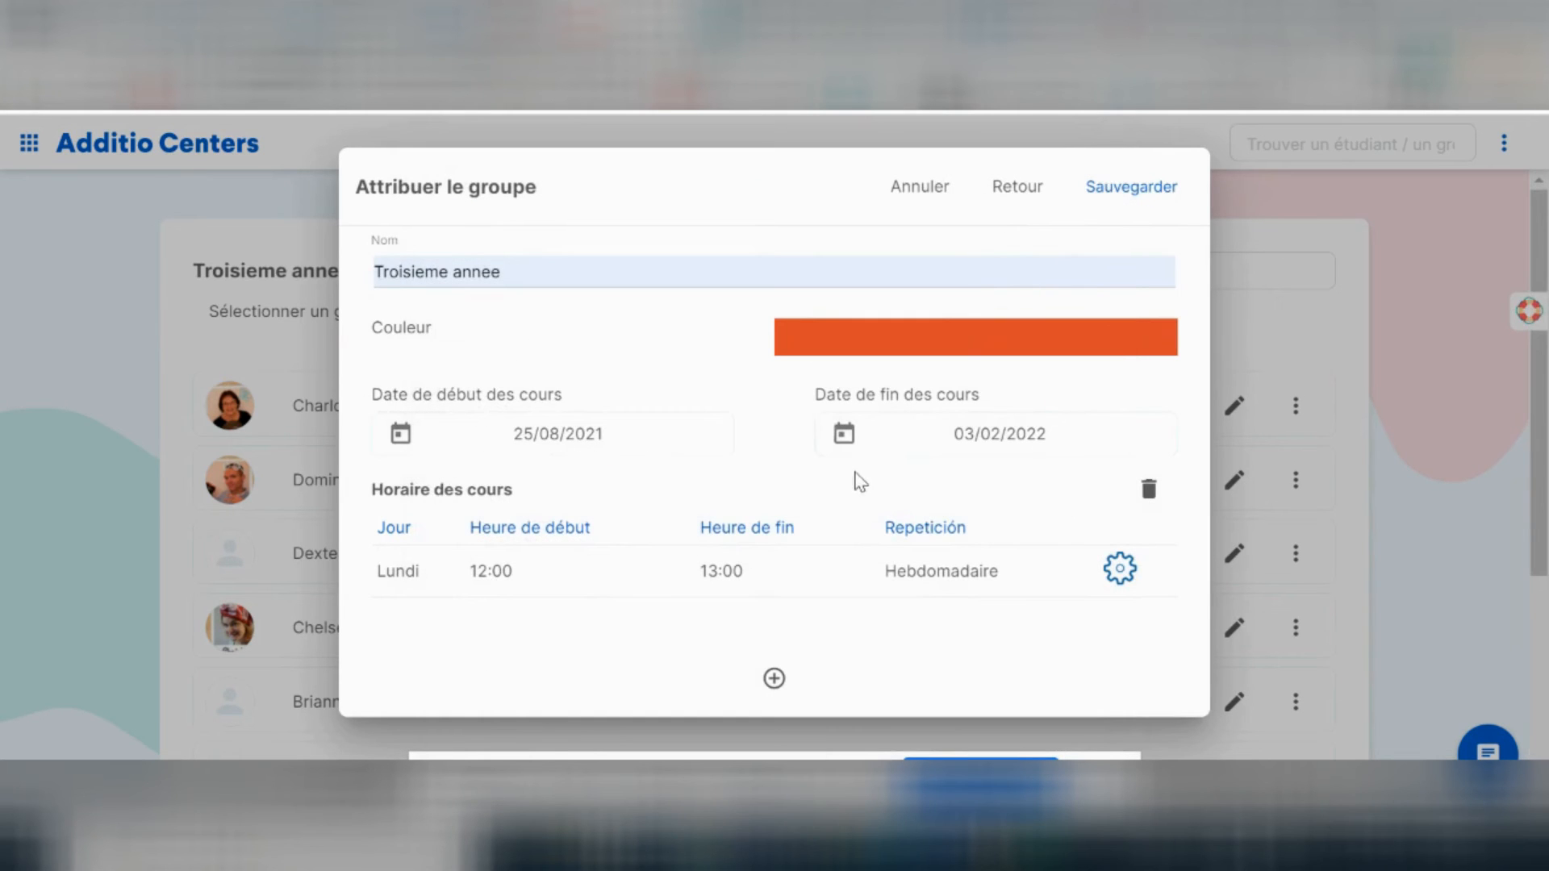
{"action": "left_click", "coordinate": [1126, 190]}
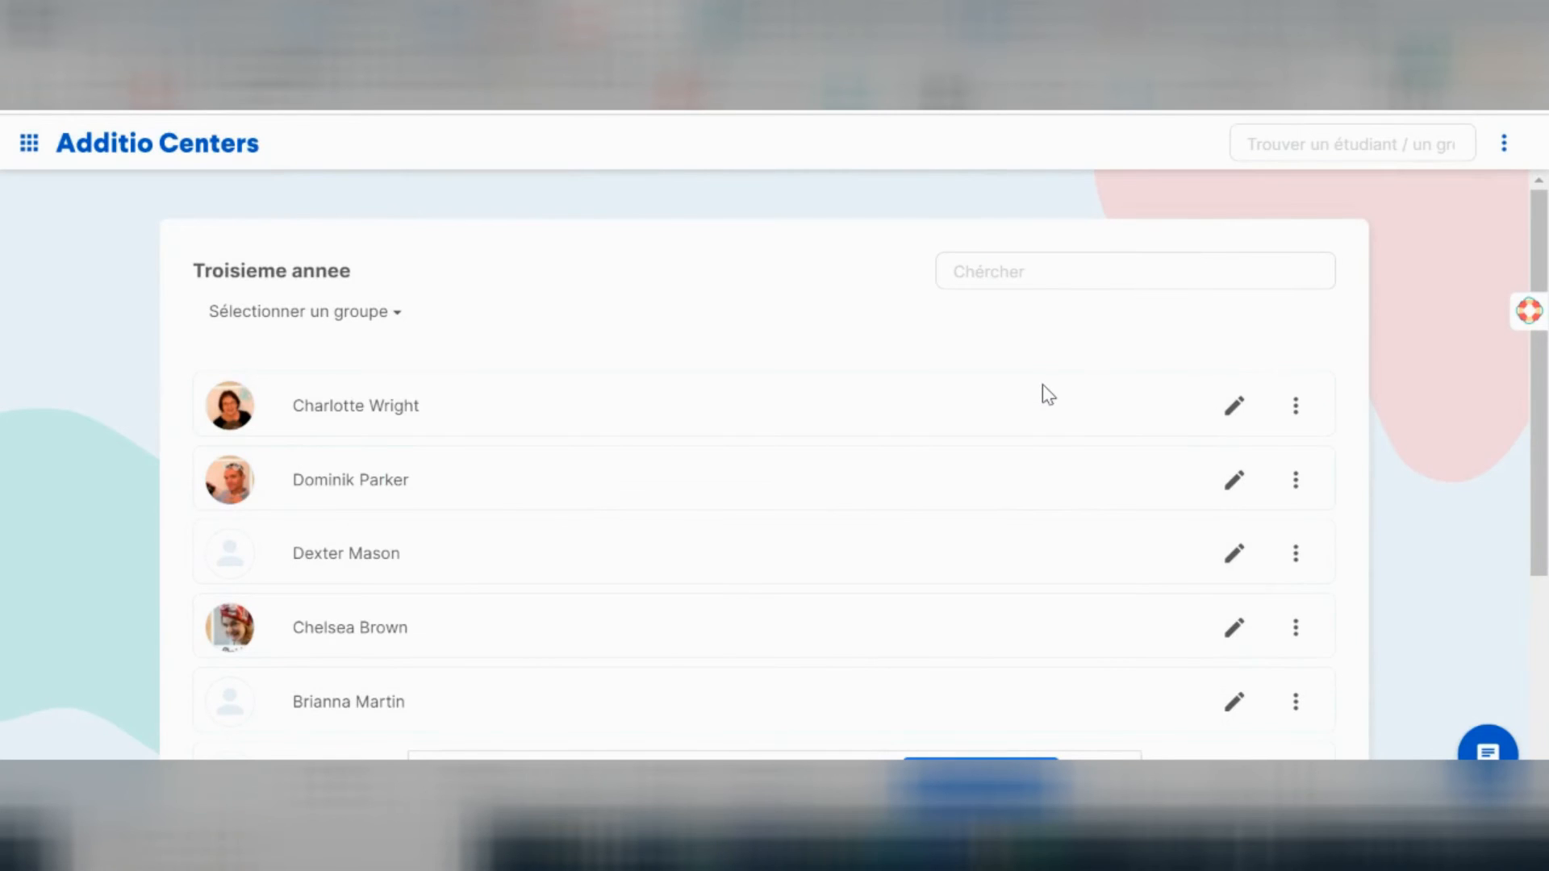
Review the group's student list and examine its Excel-based teacher assignment, closing it without selecting a file.
{"action": "scroll", "coordinate": [1044, 390], "scroll_direction": "down", "scroll_amount": 5}
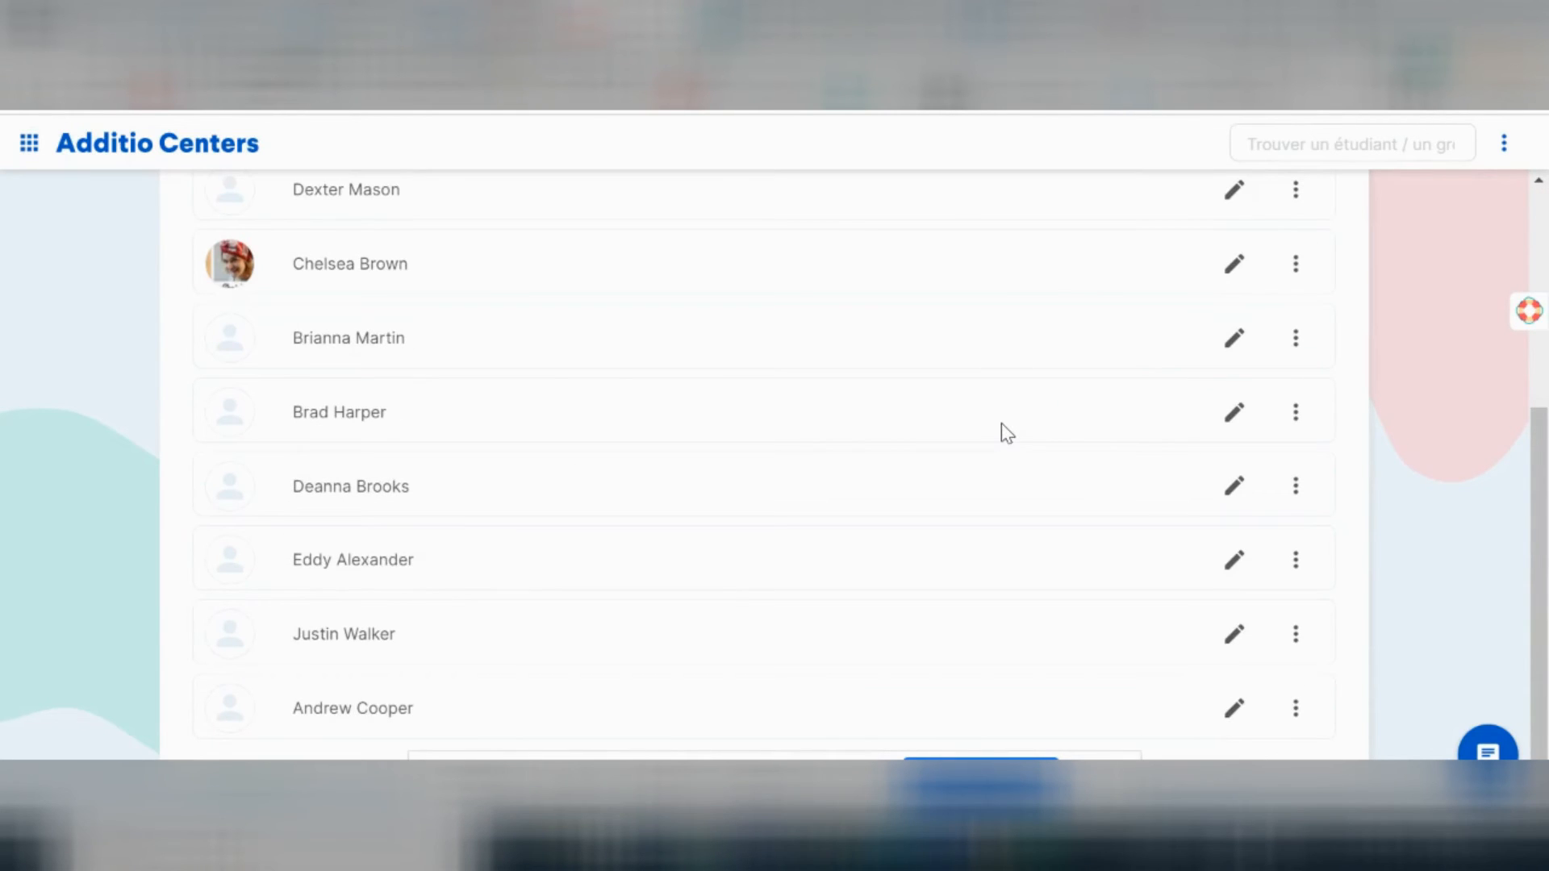
{"action": "scroll", "coordinate": [1000, 423], "scroll_direction": "up", "scroll_amount": 5}
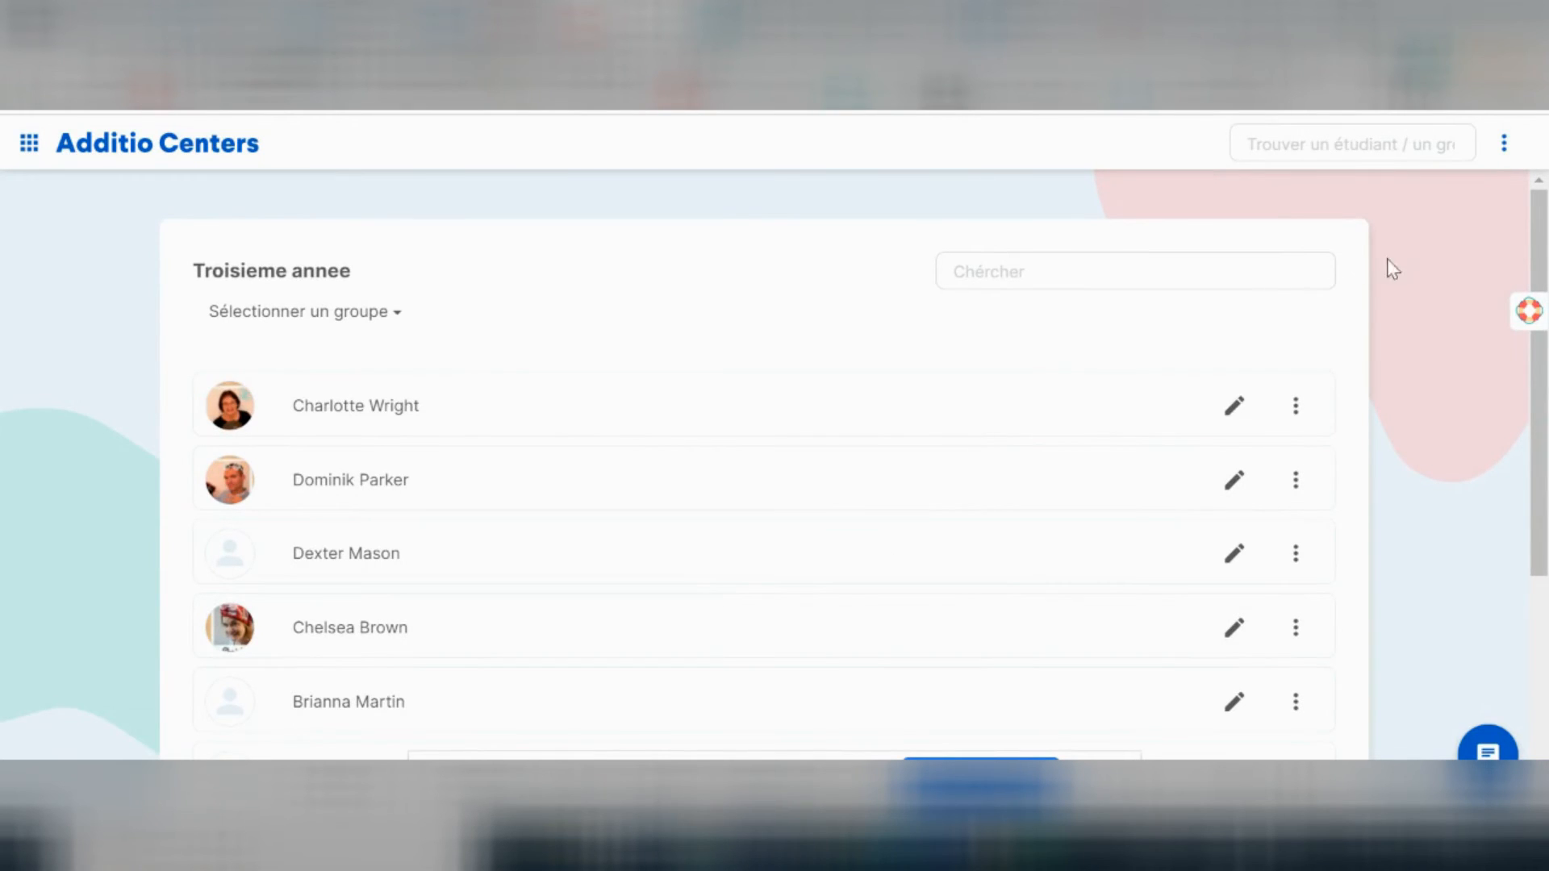
{"action": "left_click", "coordinate": [1502, 149]}
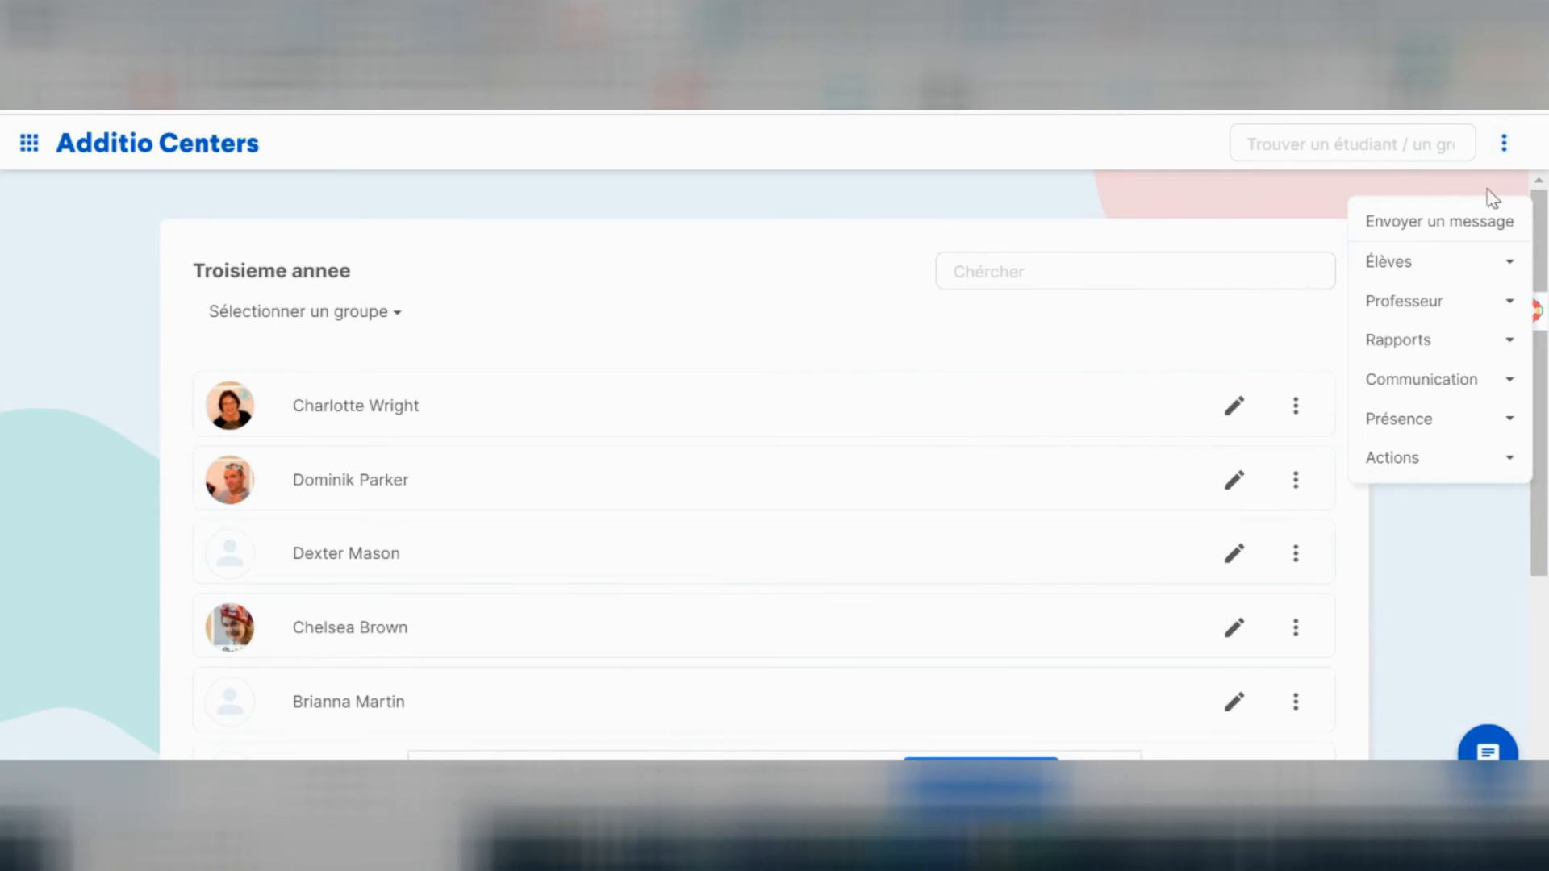
{"action": "left_click", "coordinate": [1449, 310]}
{"action": "left_click", "coordinate": [1318, 339]}
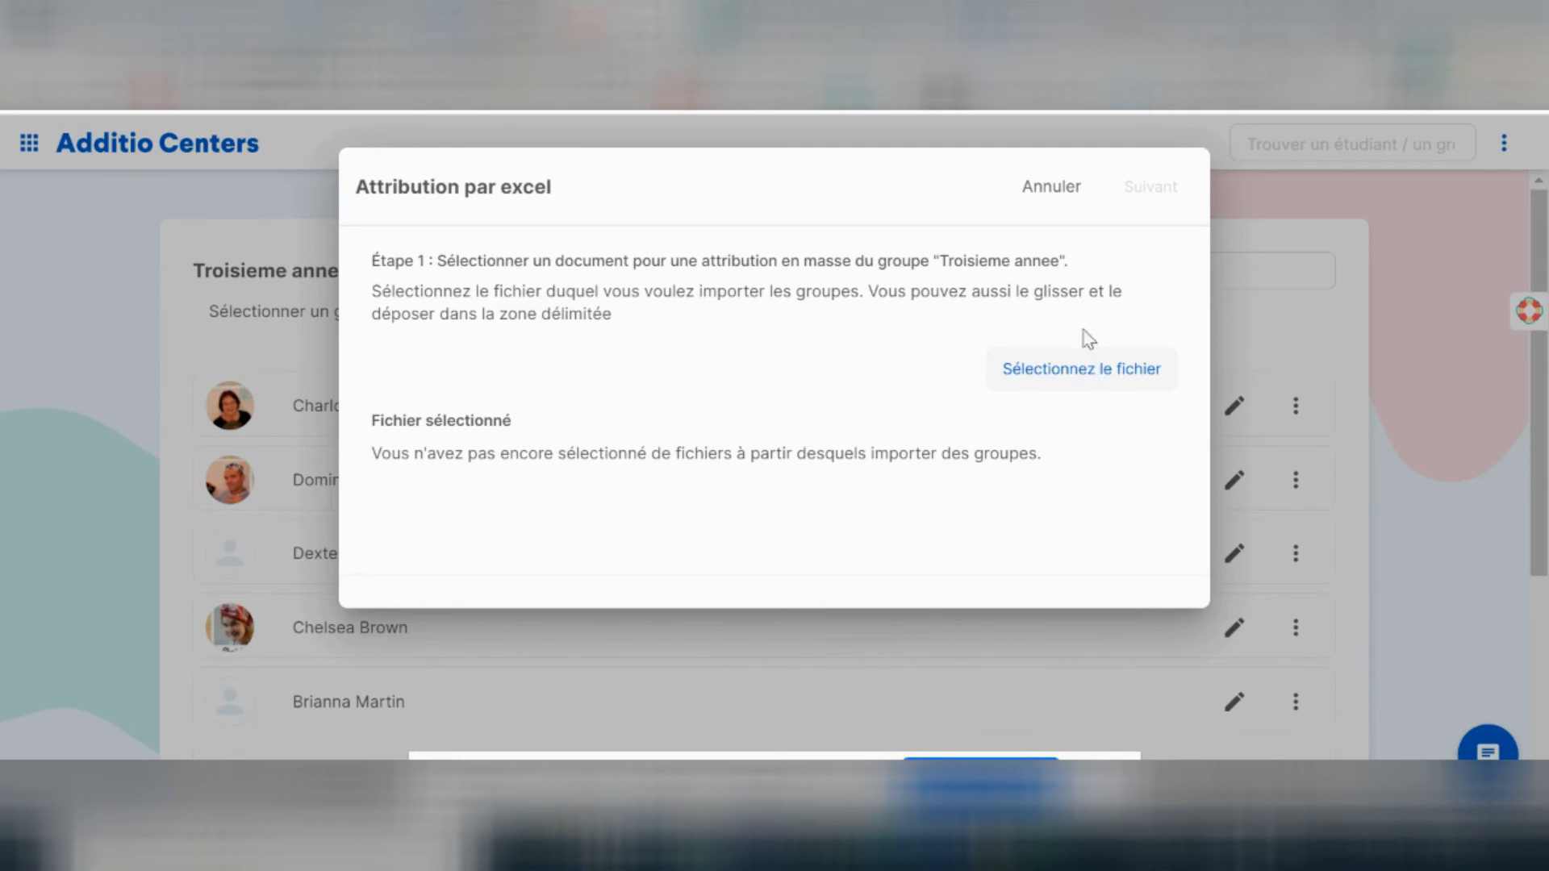
{"action": "left_click", "coordinate": [1076, 191]}
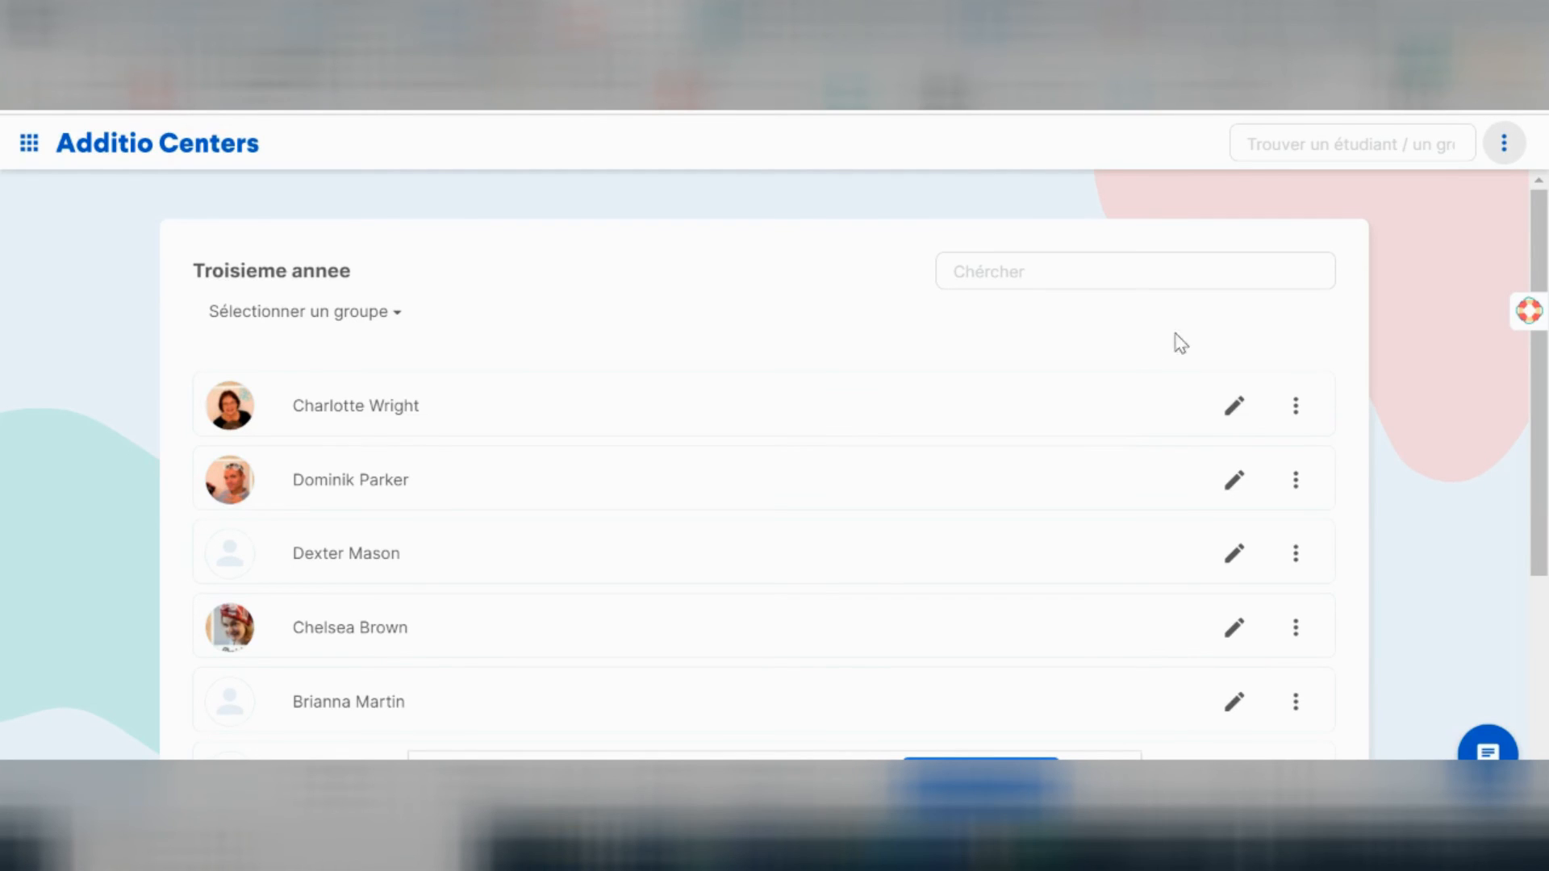
Examine the options available for the first student in the list and the report types offered for the group.
{"action": "left_click", "coordinate": [1295, 404]}
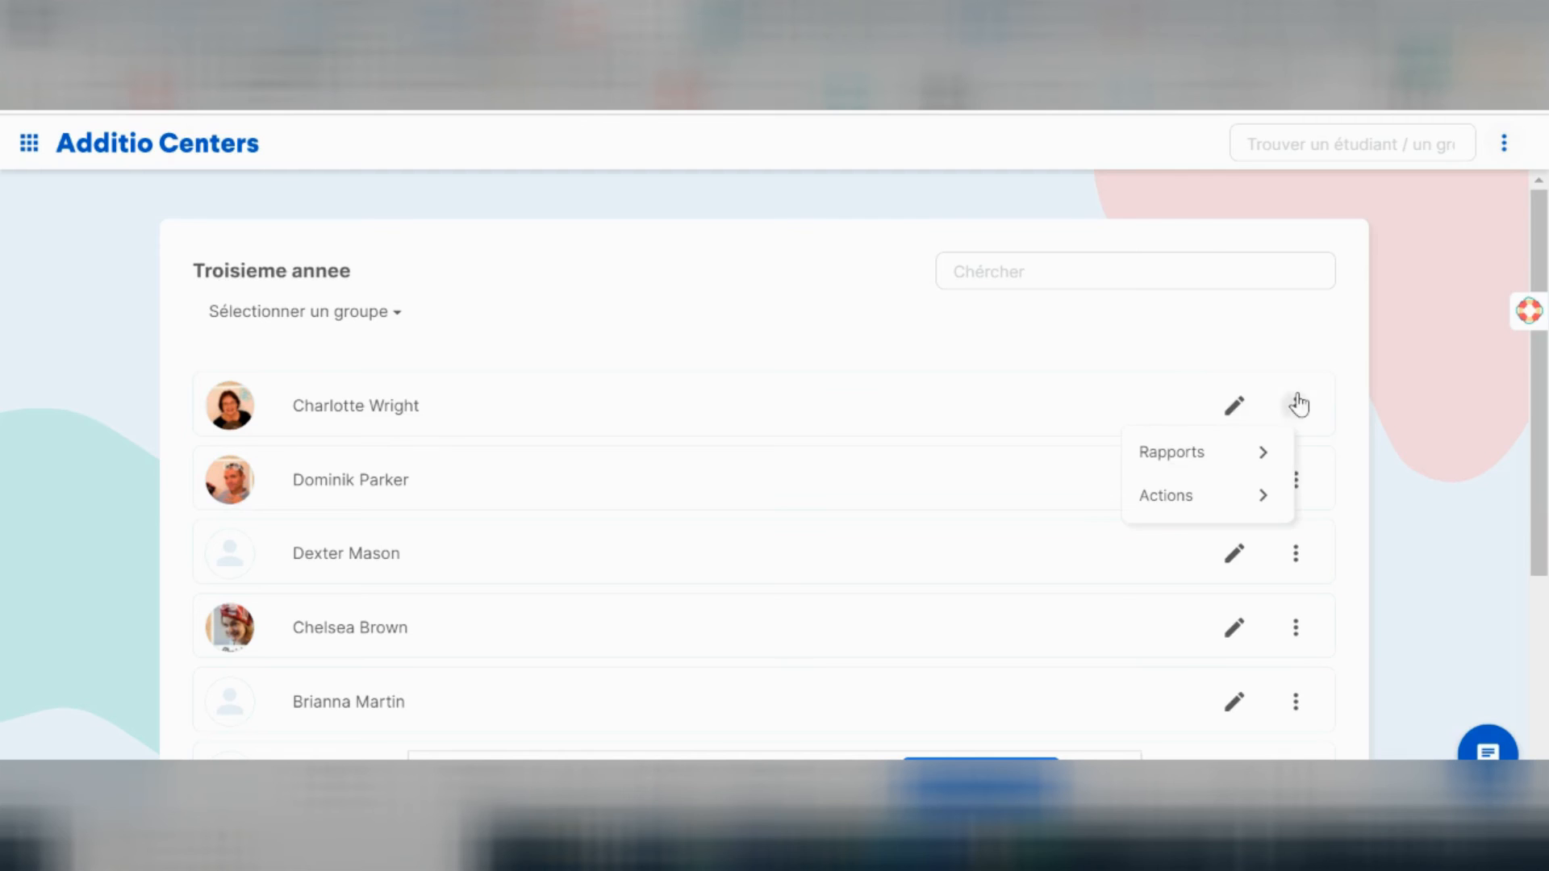
{"action": "left_click", "coordinate": [1316, 346]}
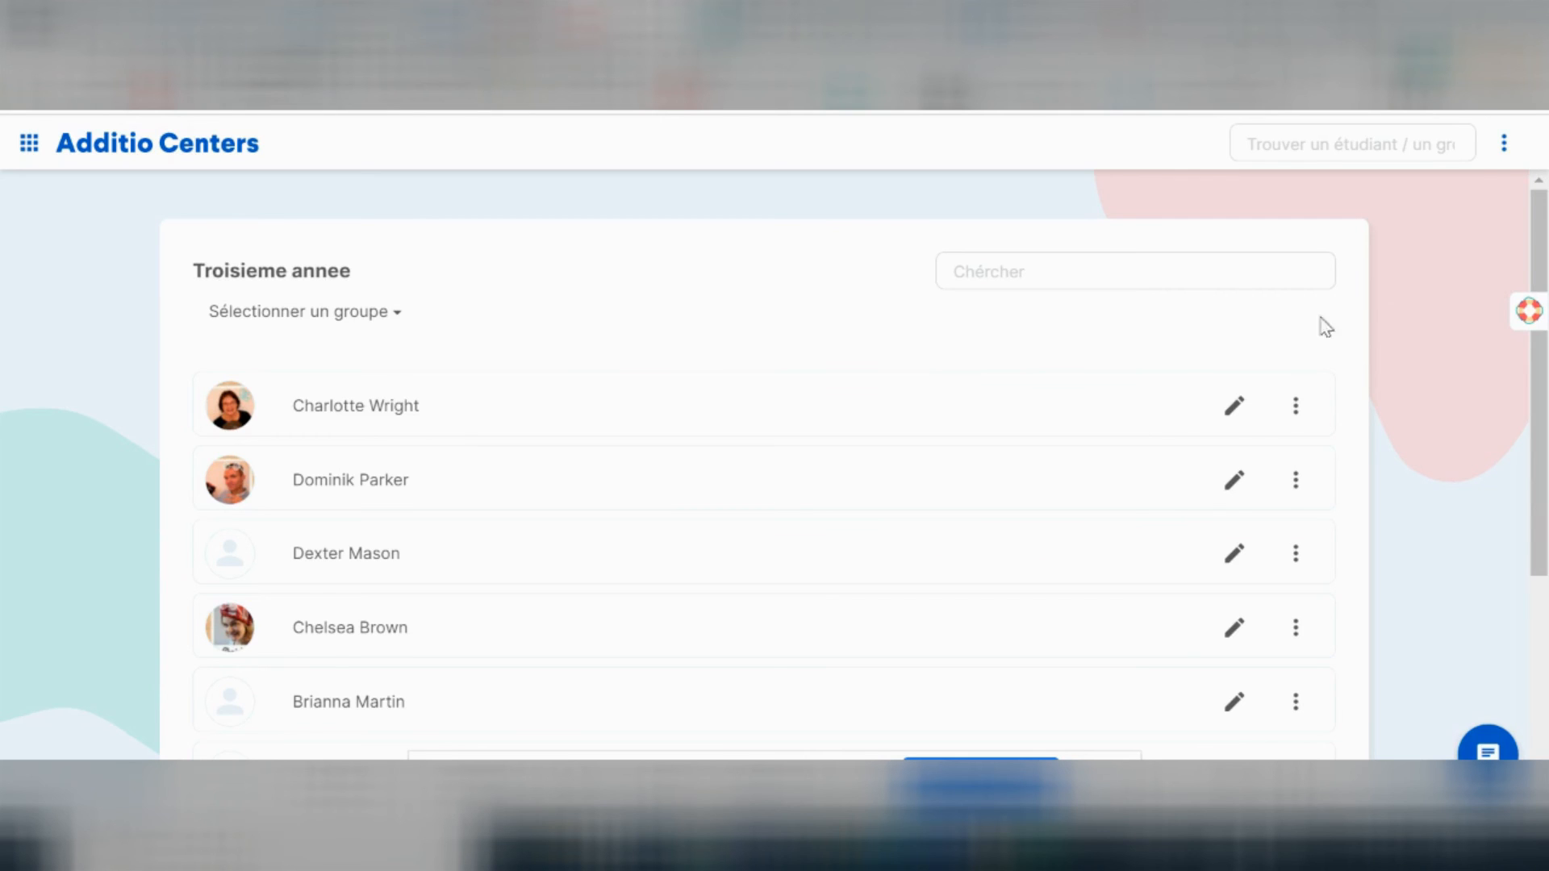
{"action": "left_click", "coordinate": [1504, 145]}
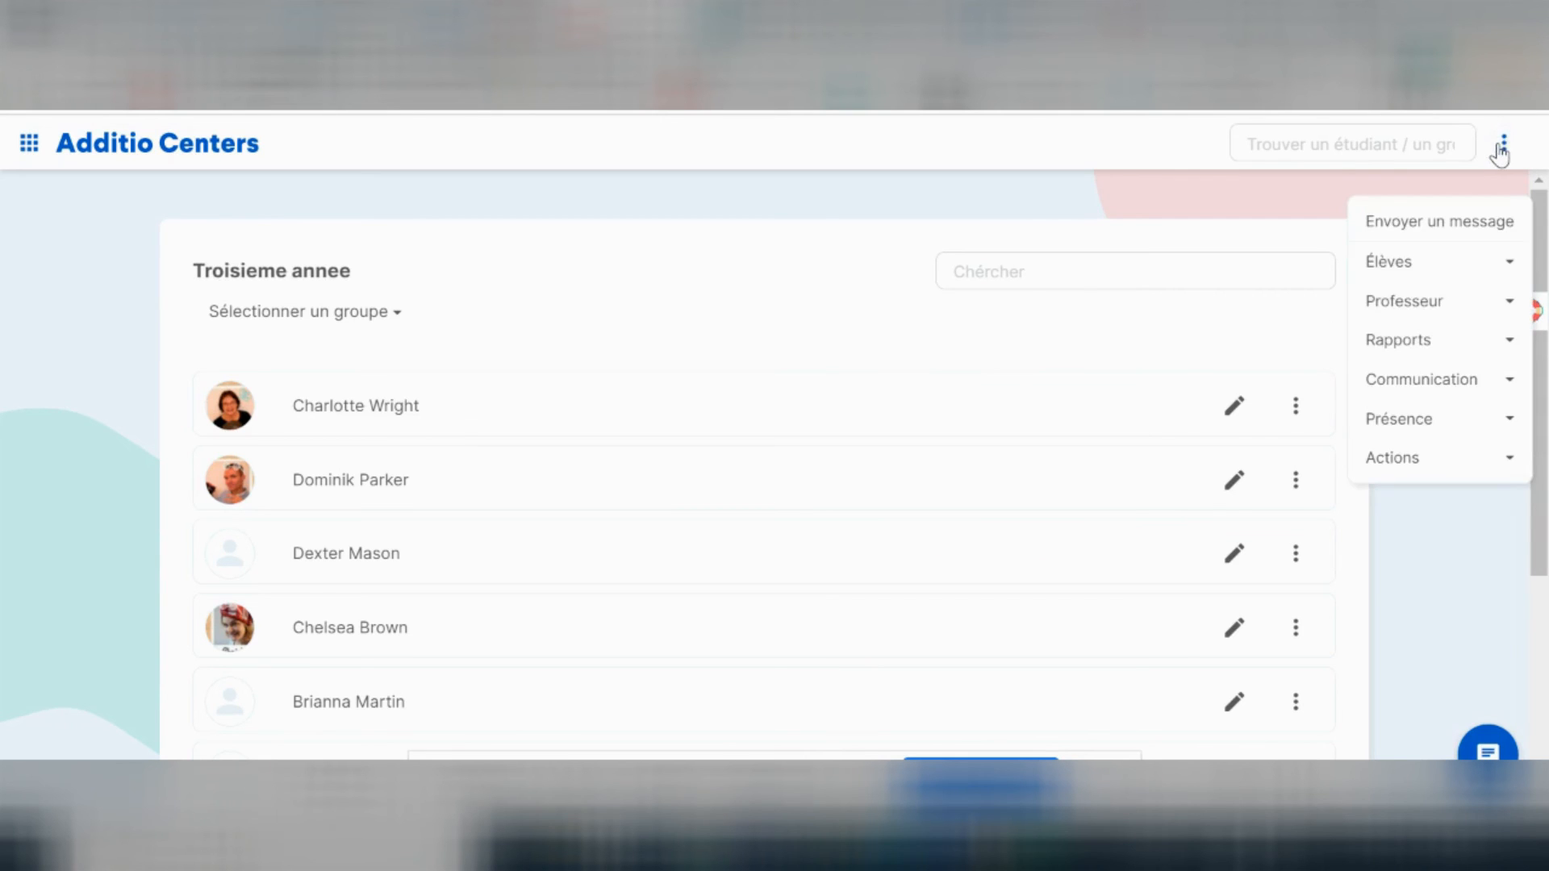
{"action": "left_click", "coordinate": [1494, 319]}
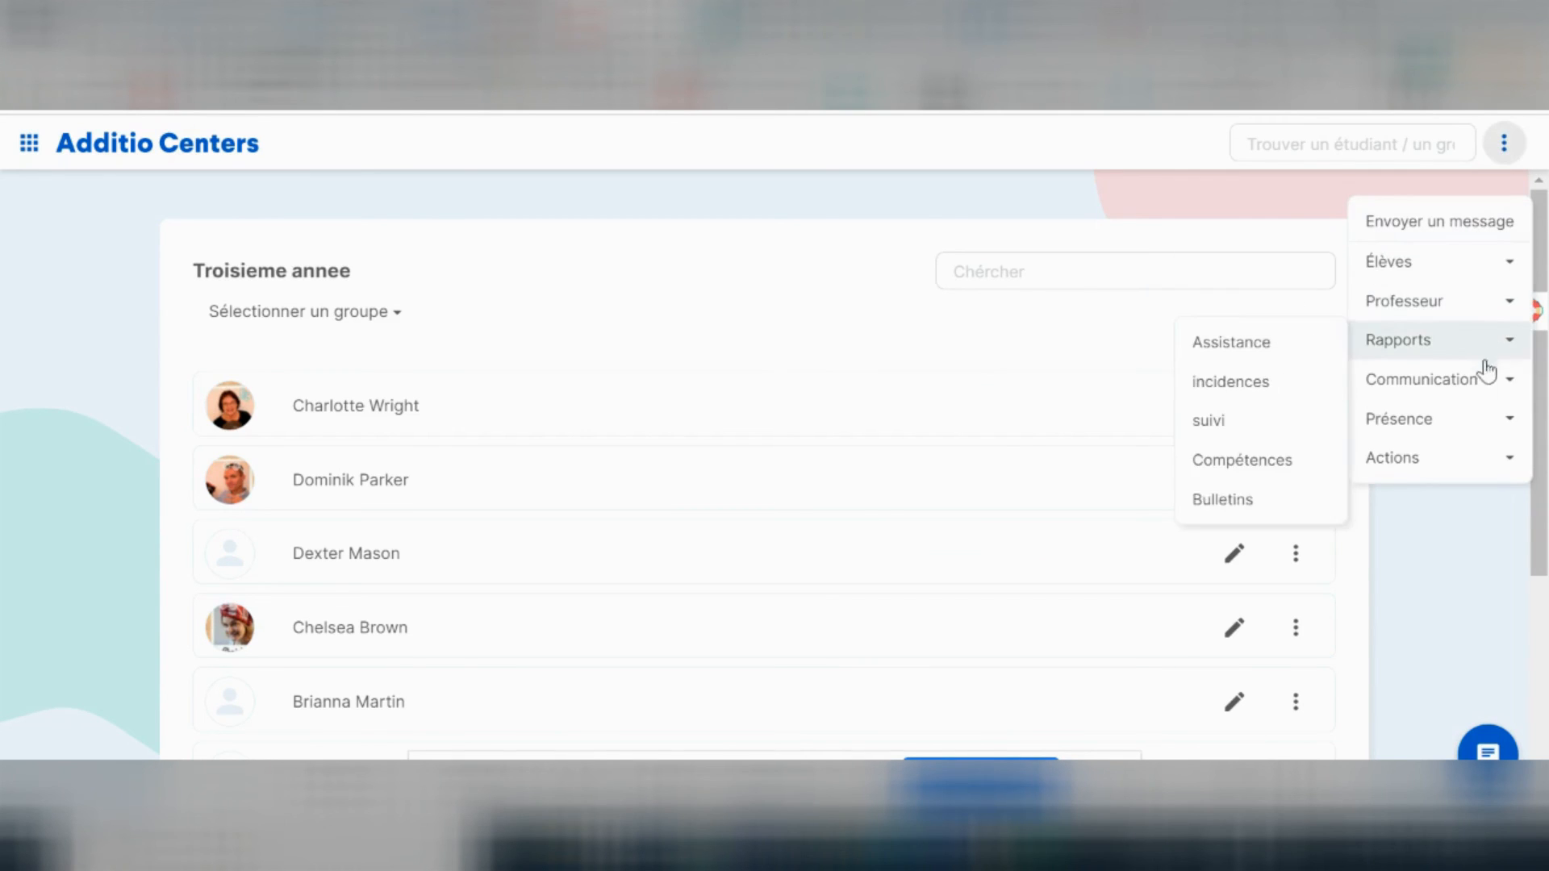
Display the group's communication codes and review each student's invitation code along with the invitation, email and export options.
{"action": "mouse_move", "coordinate": [1469, 384]}
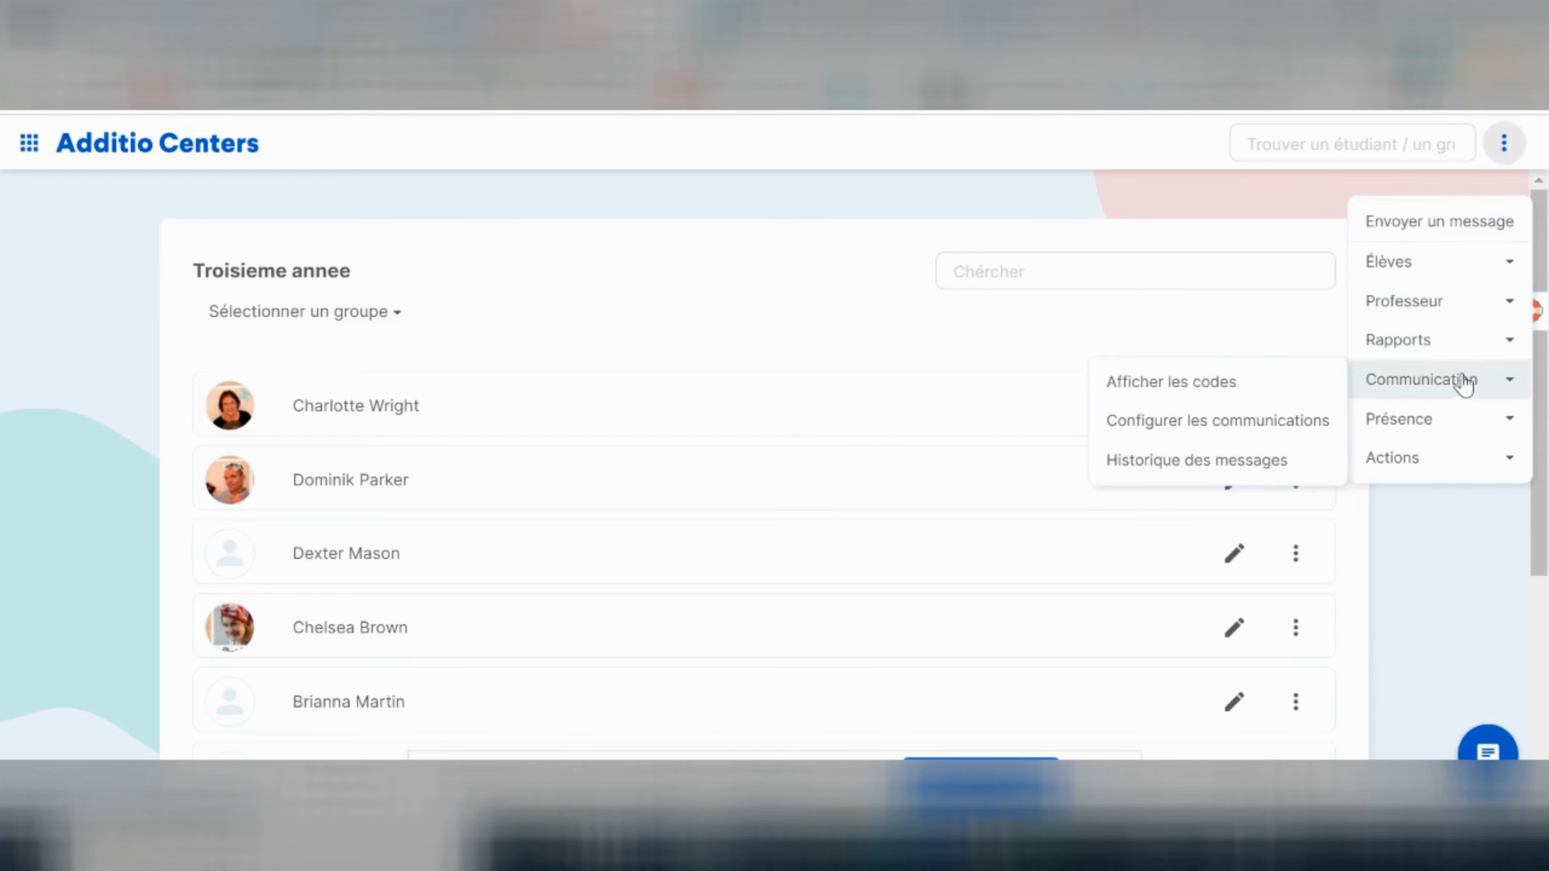
{"action": "left_click_drag", "start_coordinate": [1304, 384], "coordinate": [1289, 379]}
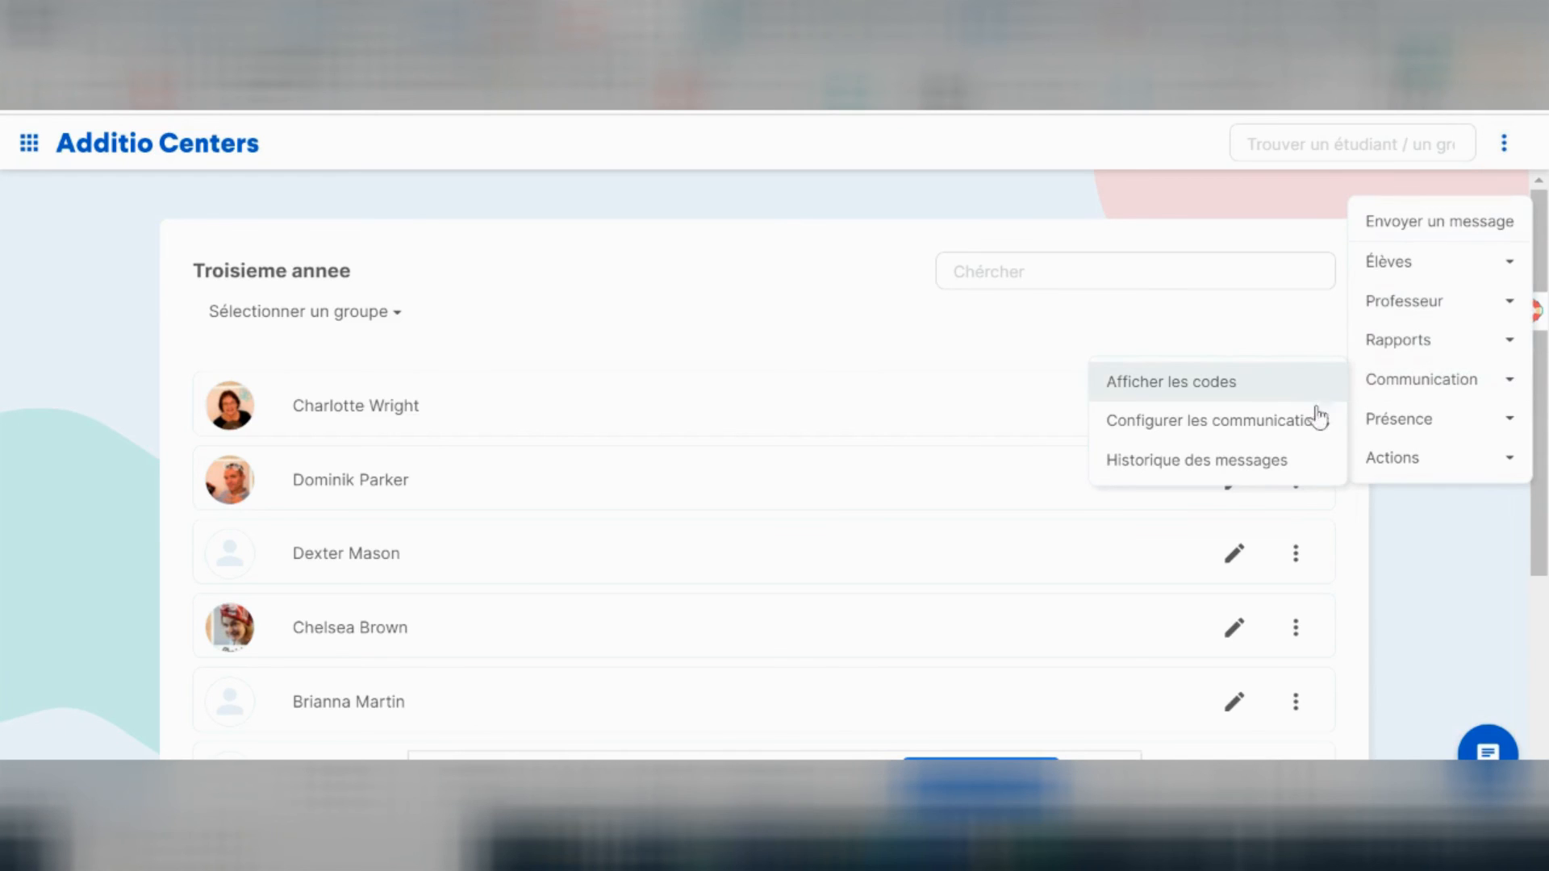
{"action": "left_click", "coordinate": [1270, 385]}
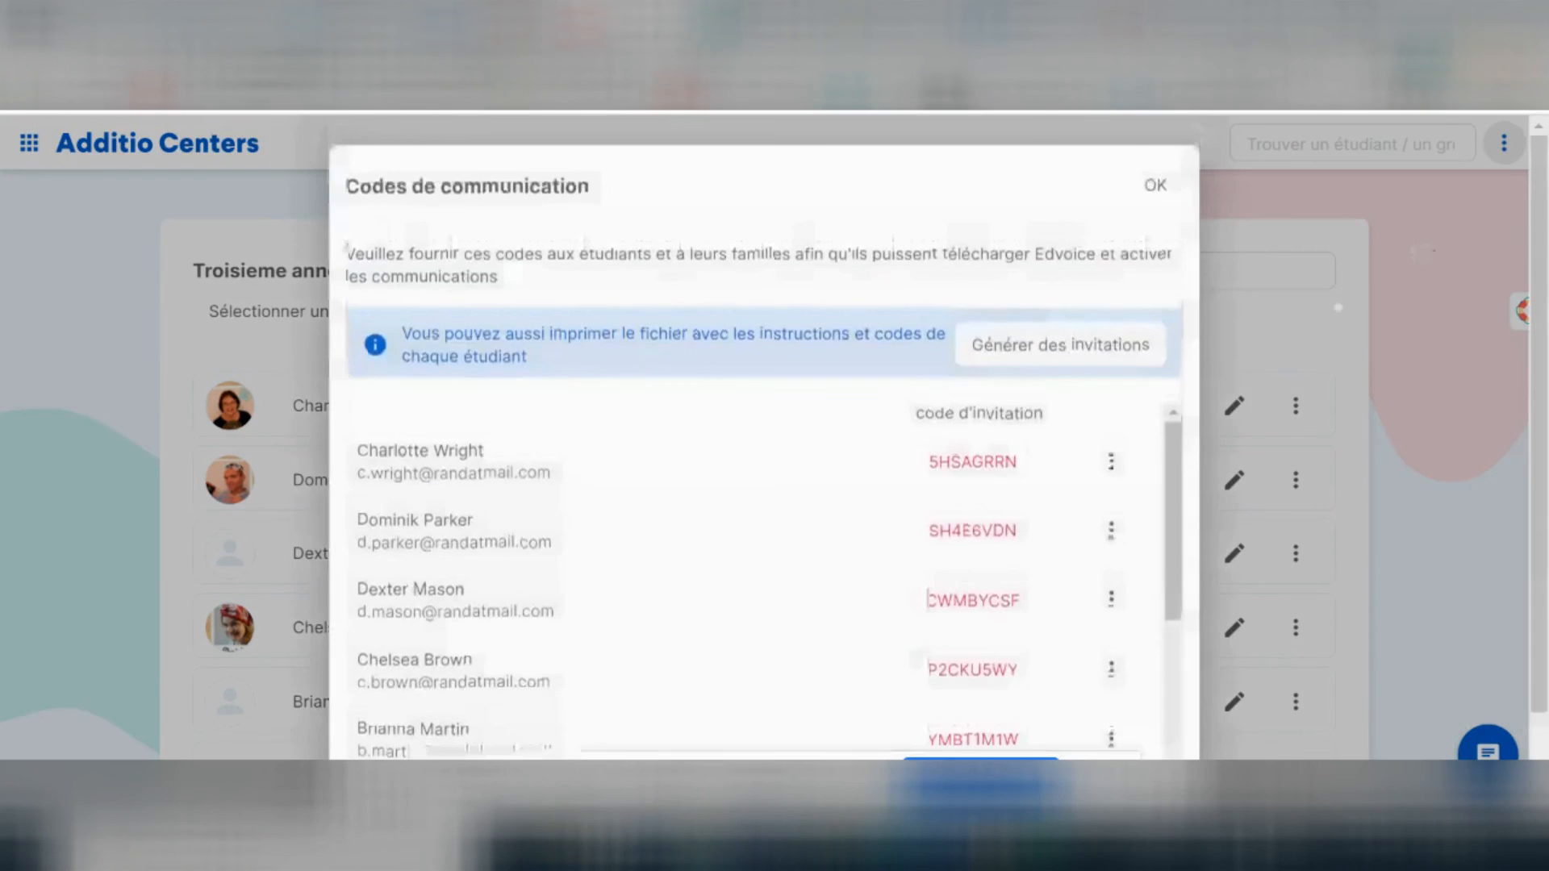
{"action": "scroll", "coordinate": [1113, 375], "scroll_direction": "down", "scroll_amount": 3}
{"action": "scroll", "coordinate": [1114, 379], "scroll_direction": "up", "scroll_amount": 2}
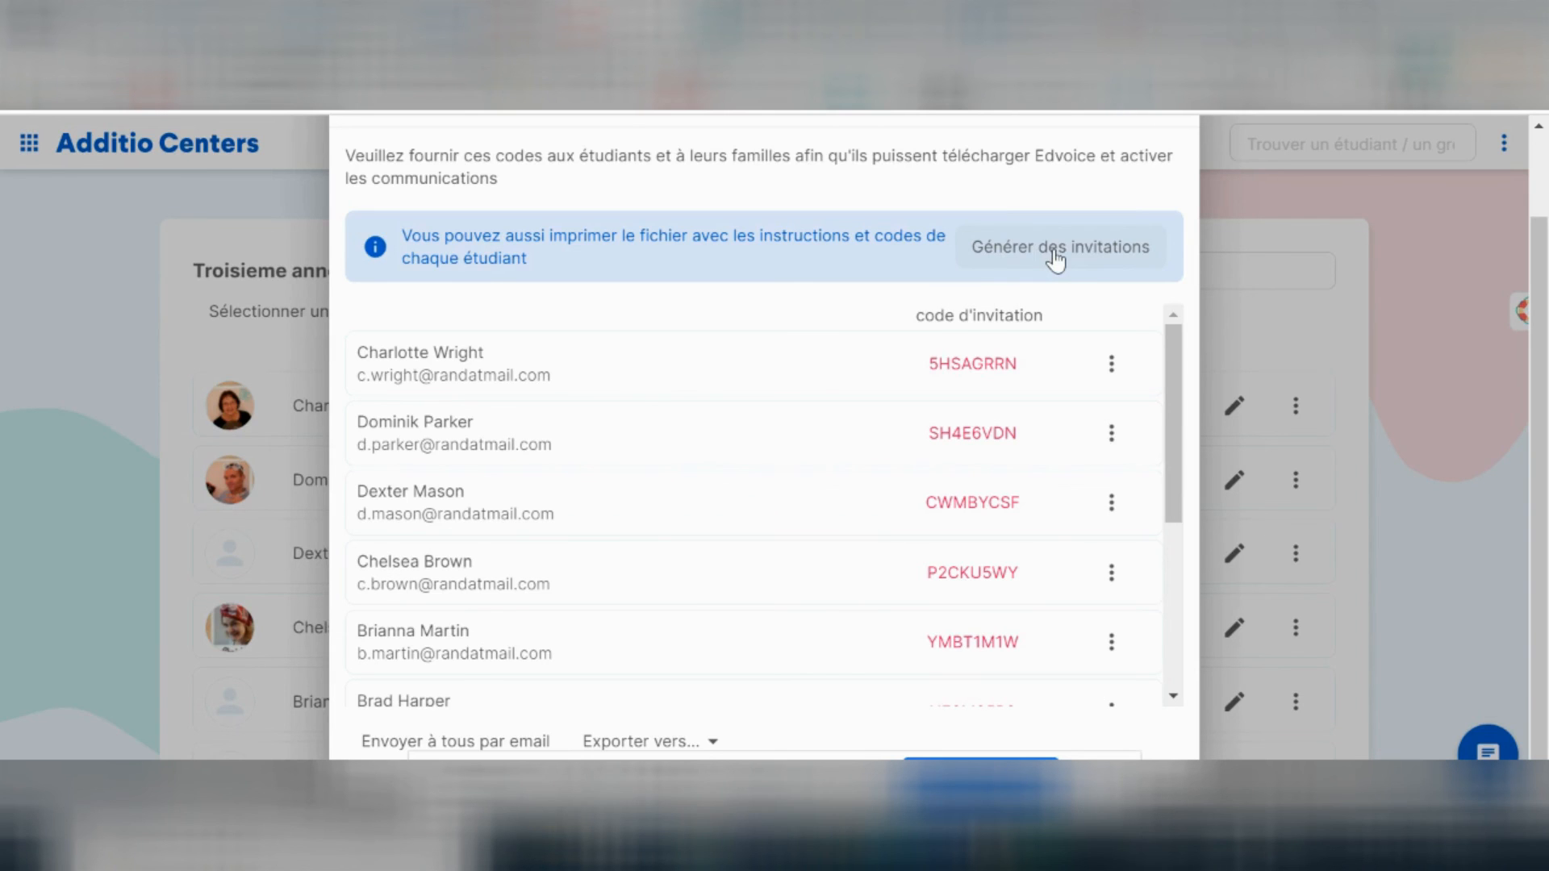
{"action": "scroll", "coordinate": [788, 608], "scroll_direction": "down", "scroll_amount": 4}
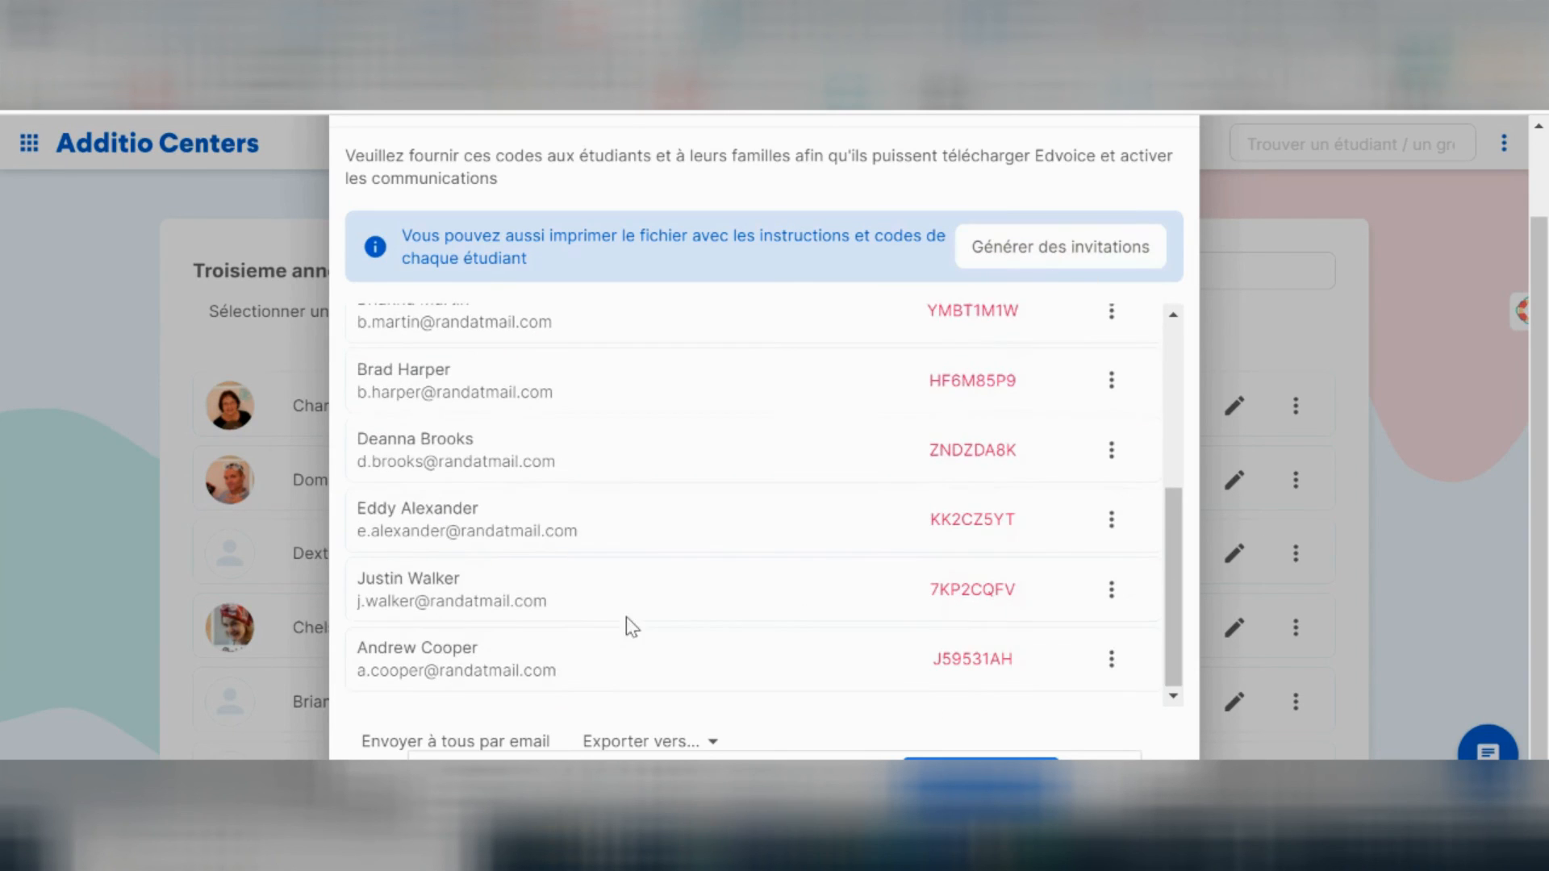
{"action": "scroll", "coordinate": [508, 569], "scroll_direction": "up", "scroll_amount": 4}
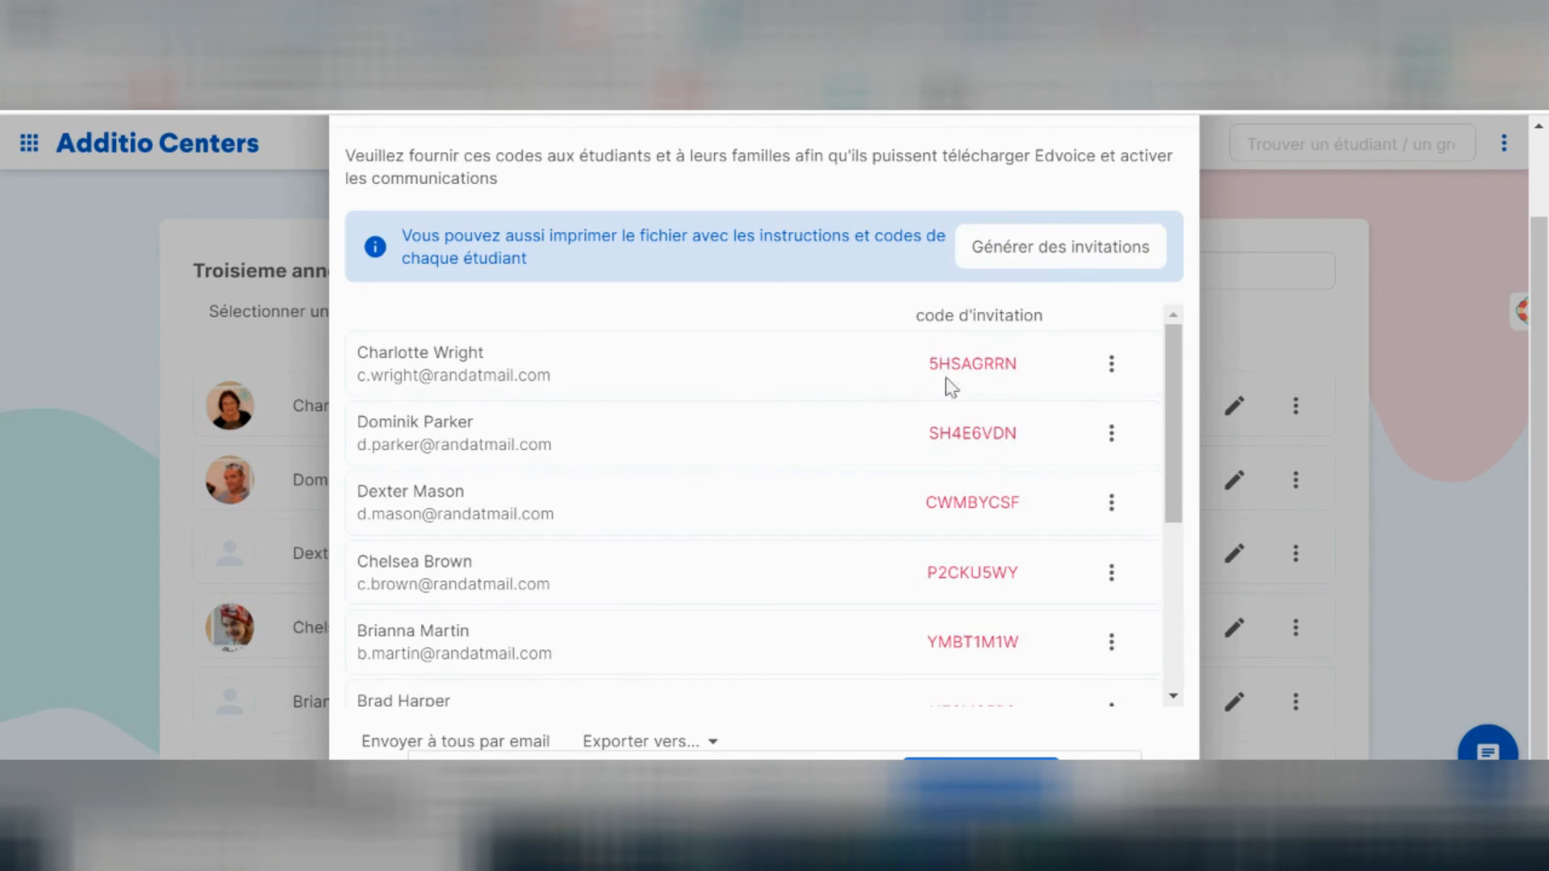
{"action": "scroll", "coordinate": [912, 565], "scroll_direction": "down", "scroll_amount": 4}
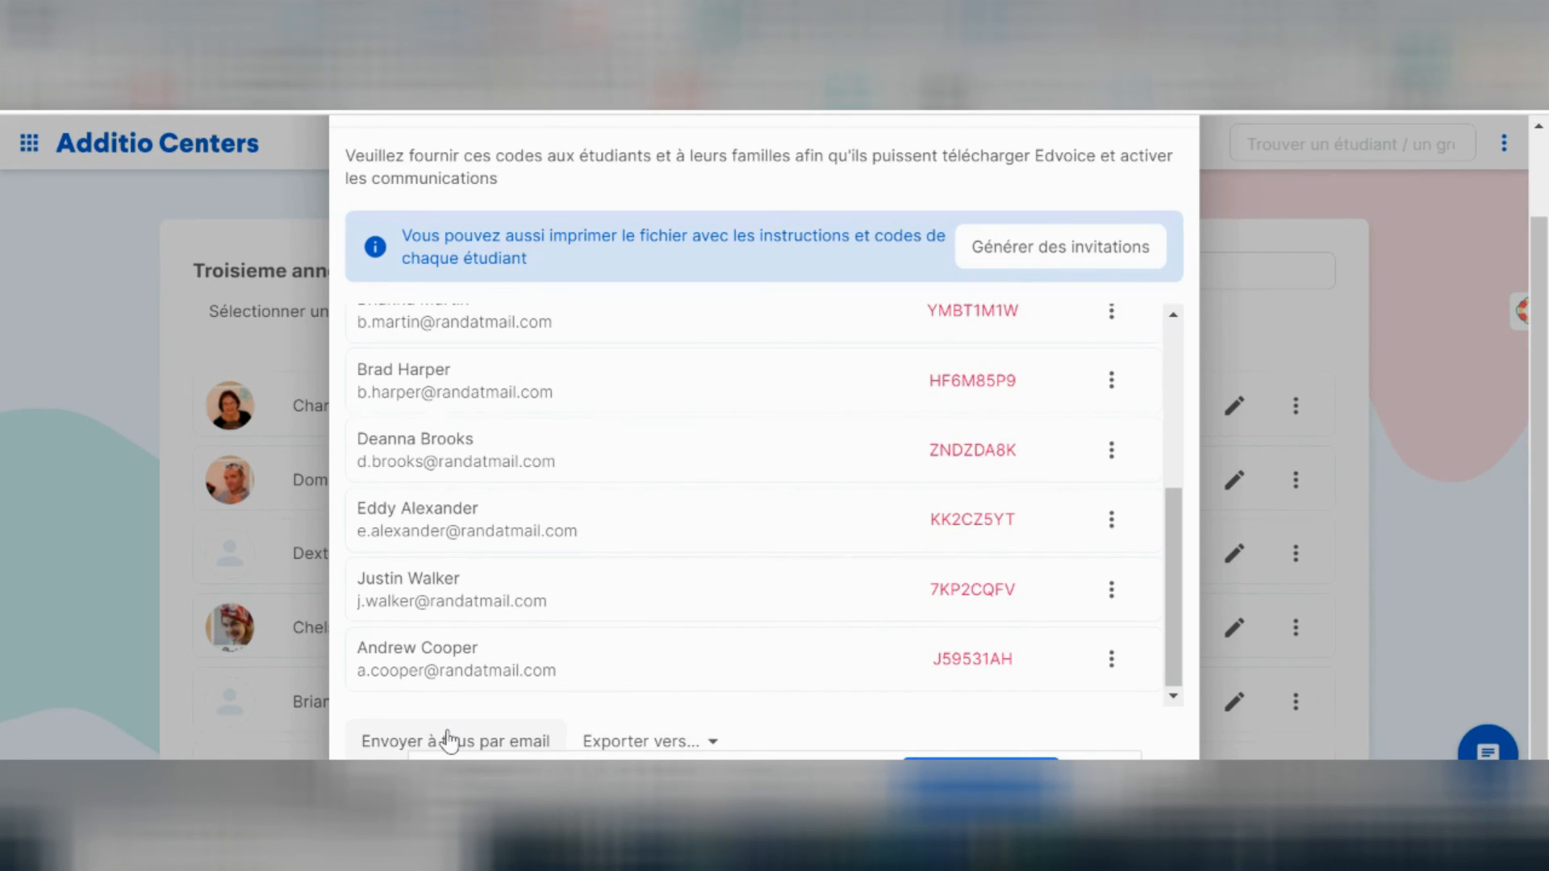
{"action": "scroll", "coordinate": [609, 622], "scroll_direction": "up", "scroll_amount": 5}
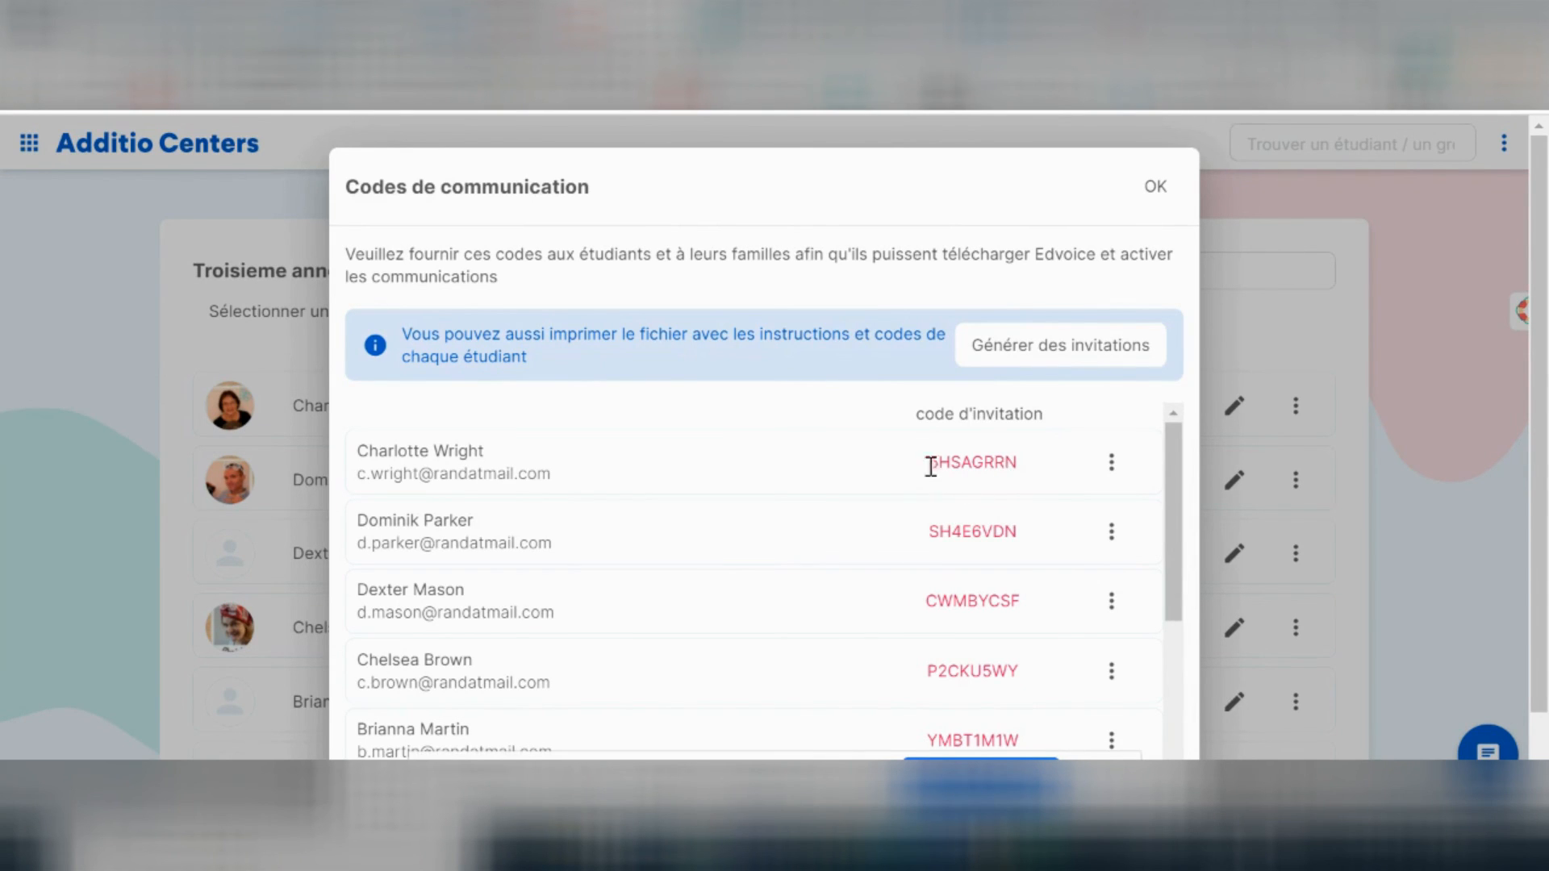
Select the first student's invitation code, then examine Edvoice's form for joining a group and close it without entering a code.
{"action": "left_click_drag", "start_coordinate": [927, 462], "coordinate": [1024, 465]}
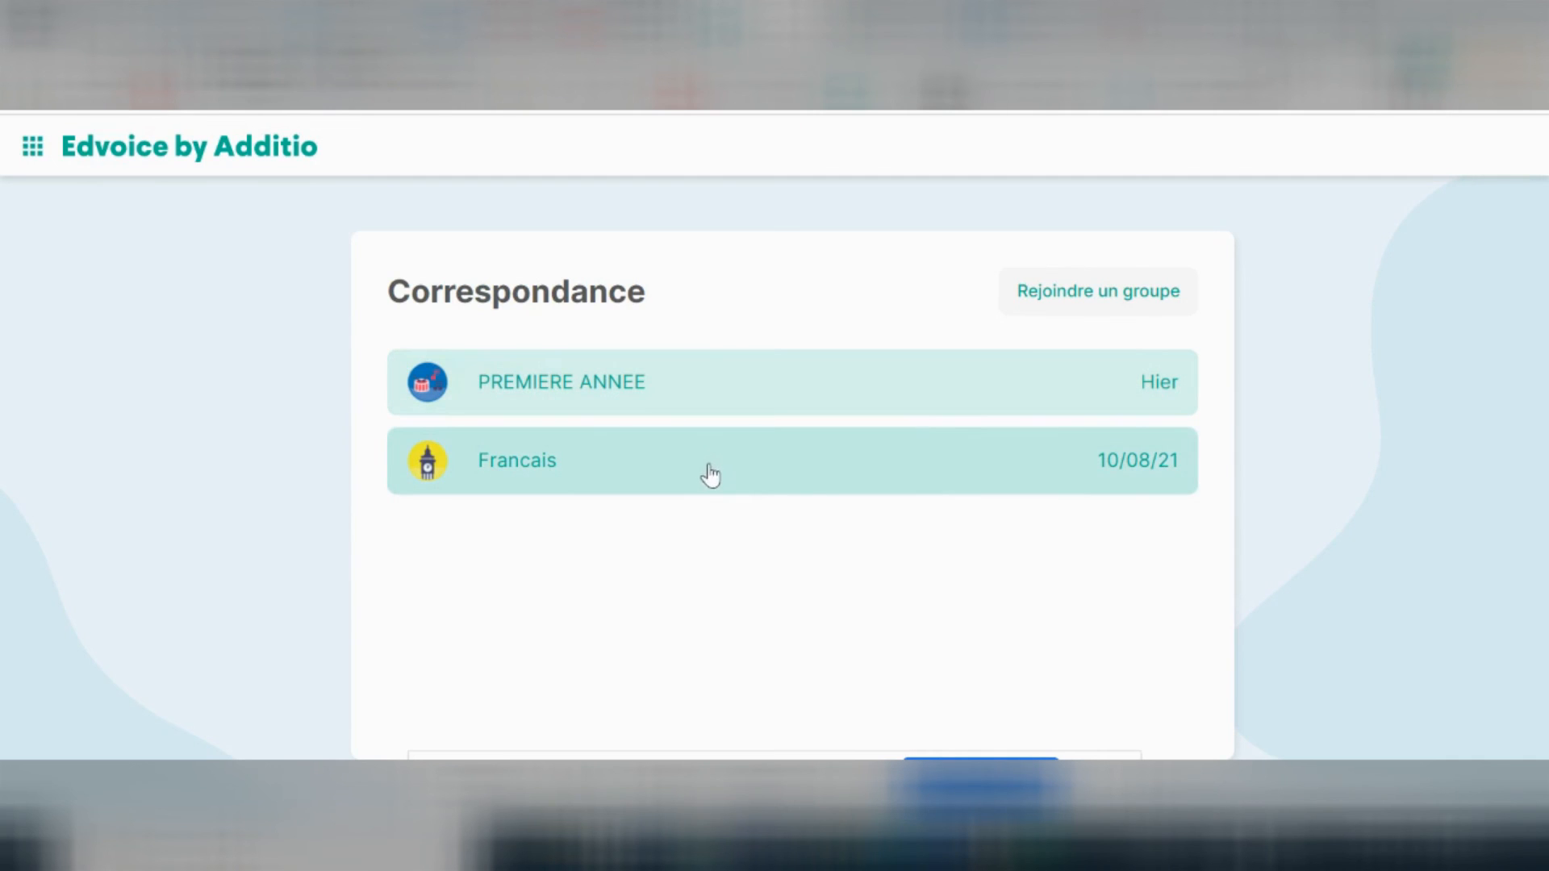
{"action": "left_click", "coordinate": [1067, 302]}
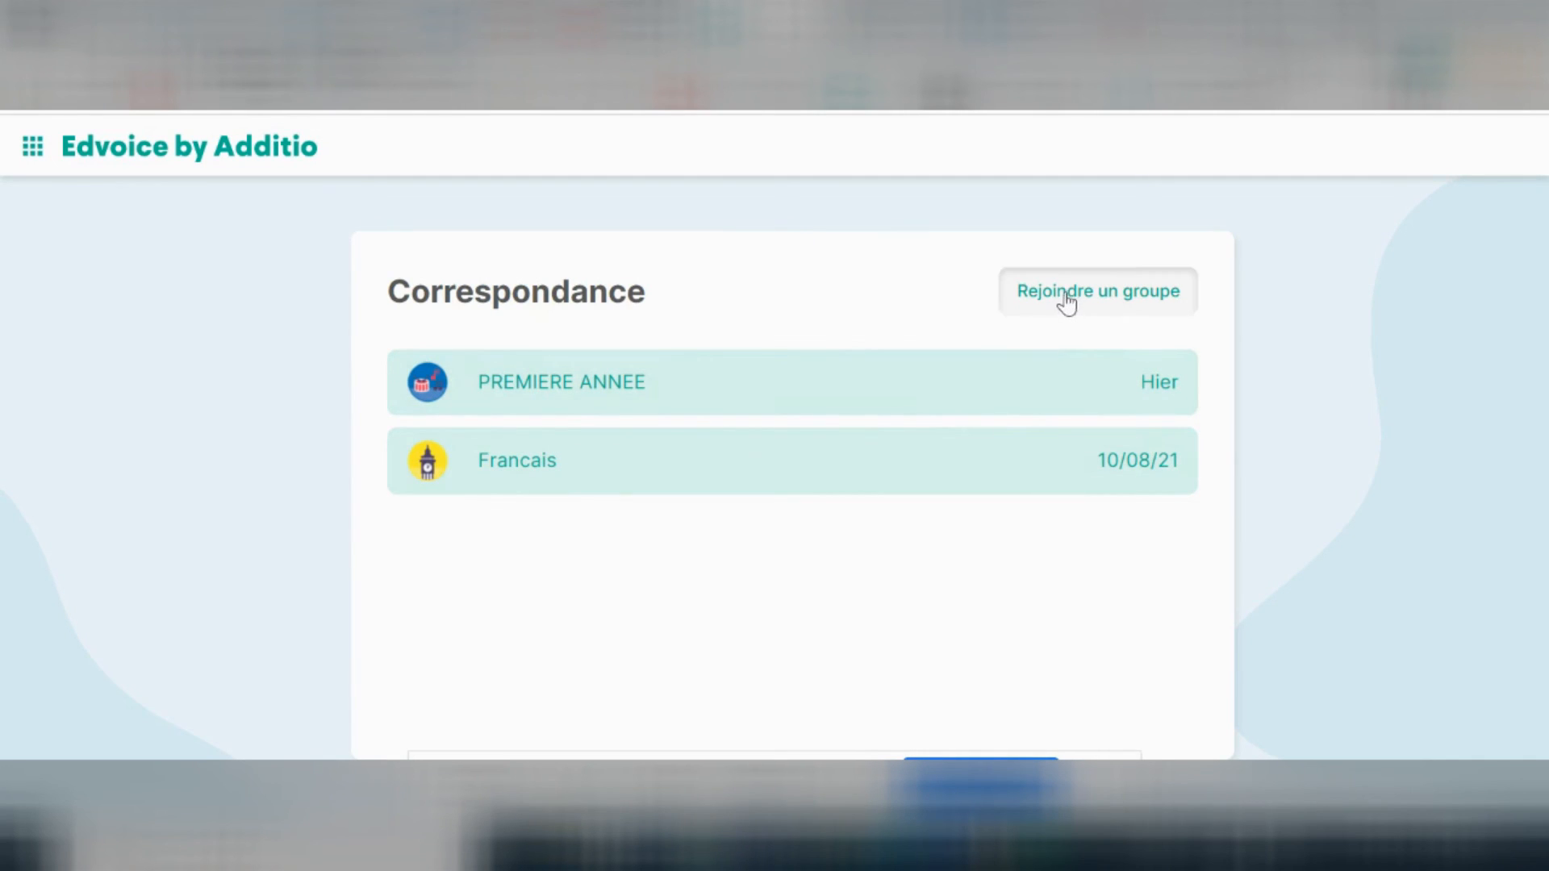
{"action": "left_click", "coordinate": [744, 379]}
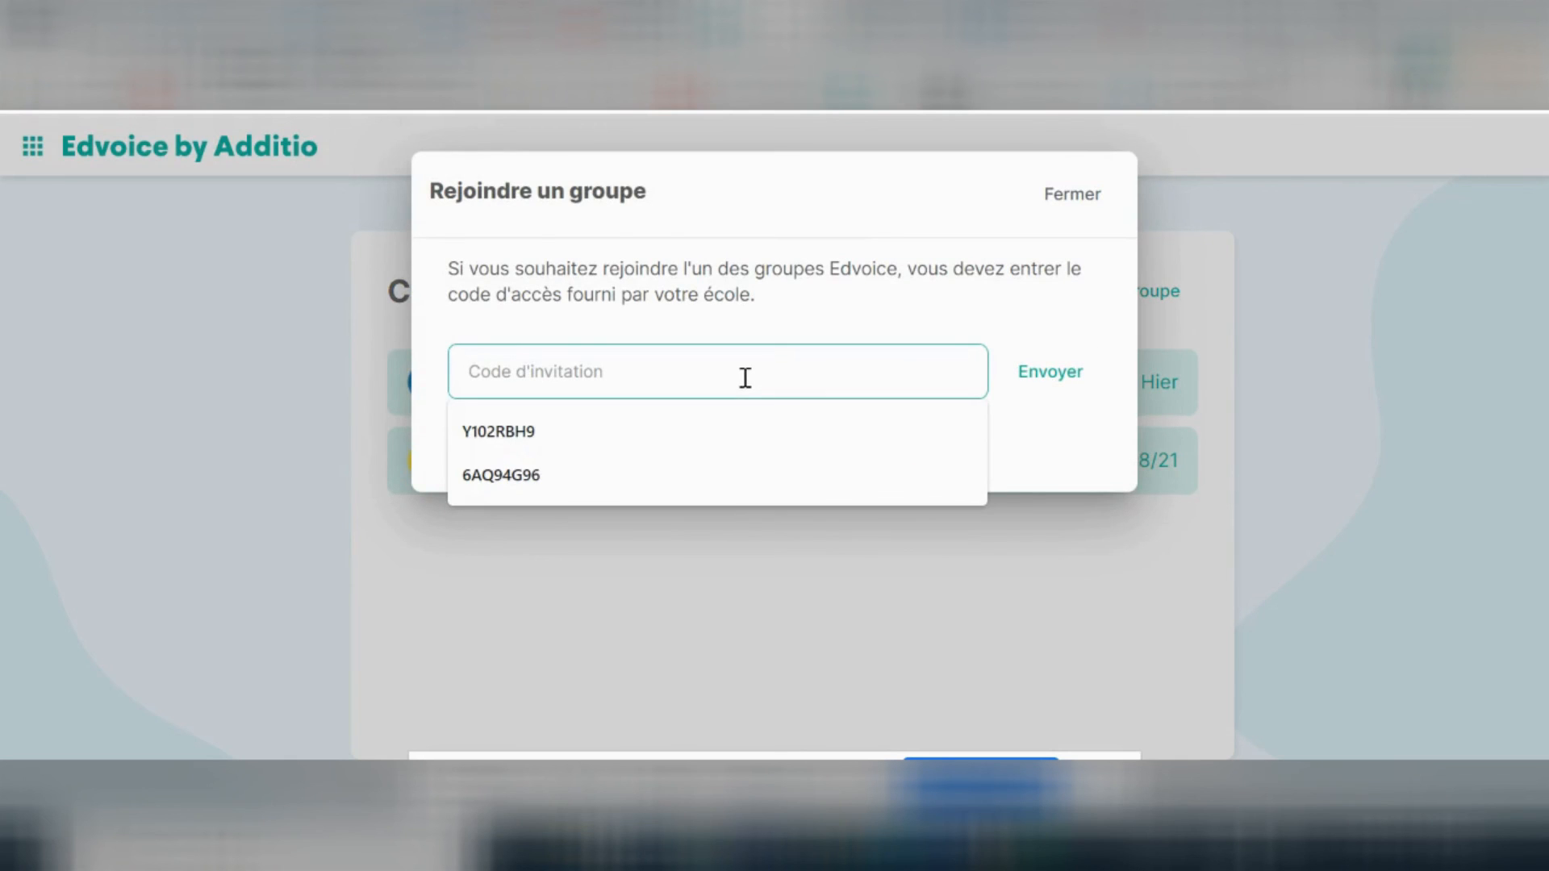
{"action": "left_click", "coordinate": [1079, 211]}
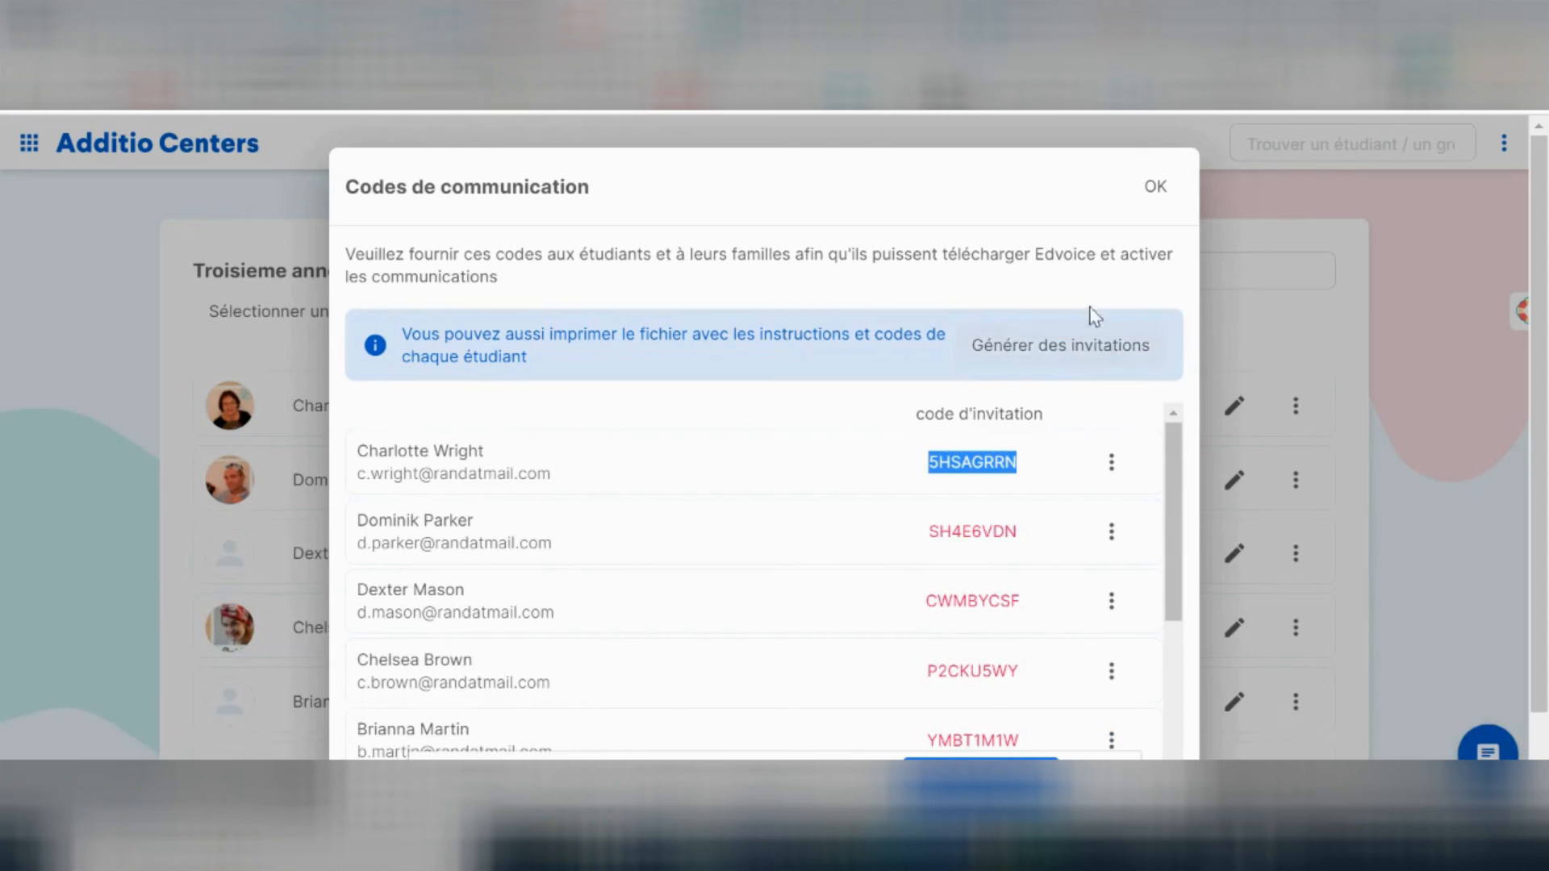
Return to Additio Centers, look over the communication codes list once more and close it.
{"action": "scroll", "coordinate": [1037, 512], "scroll_direction": "down", "scroll_amount": 2}
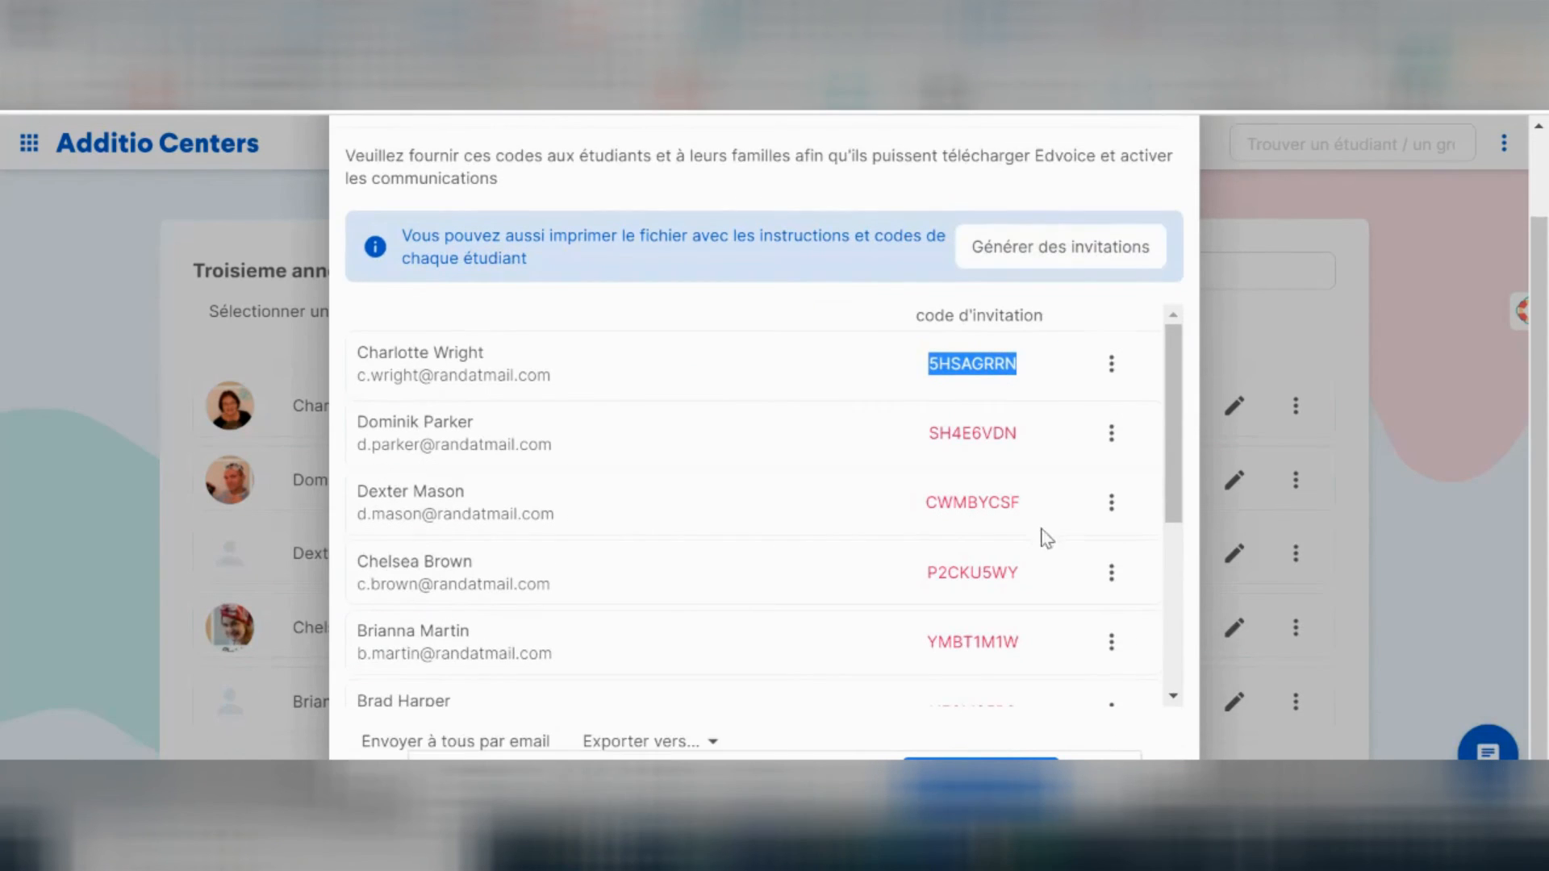
{"action": "scroll", "coordinate": [1044, 536], "scroll_direction": "up", "scroll_amount": 2}
{"action": "left_click", "coordinate": [1156, 190]}
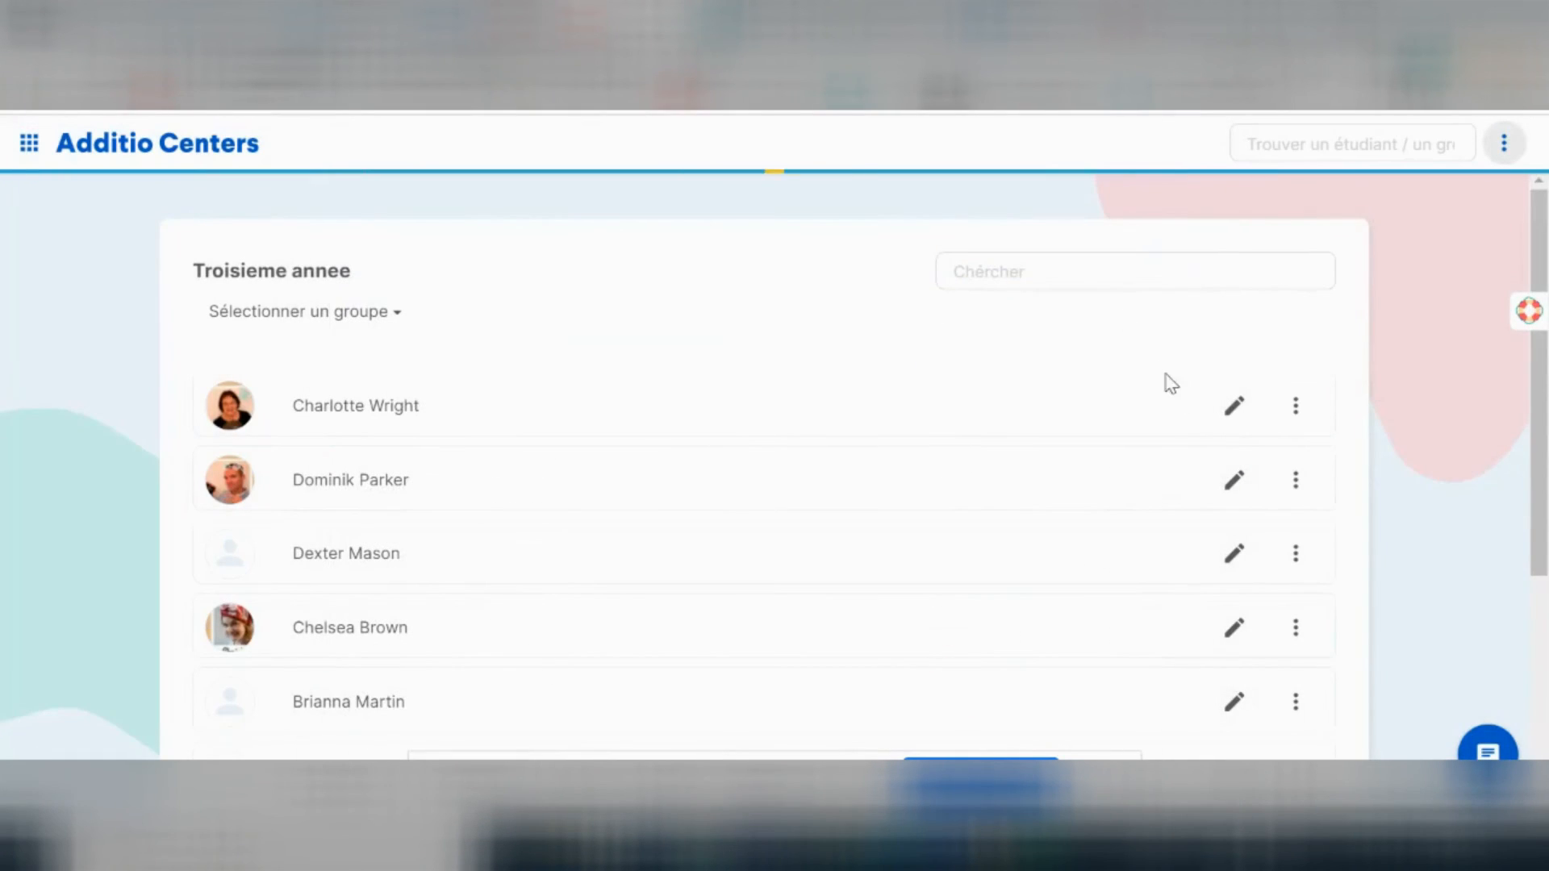